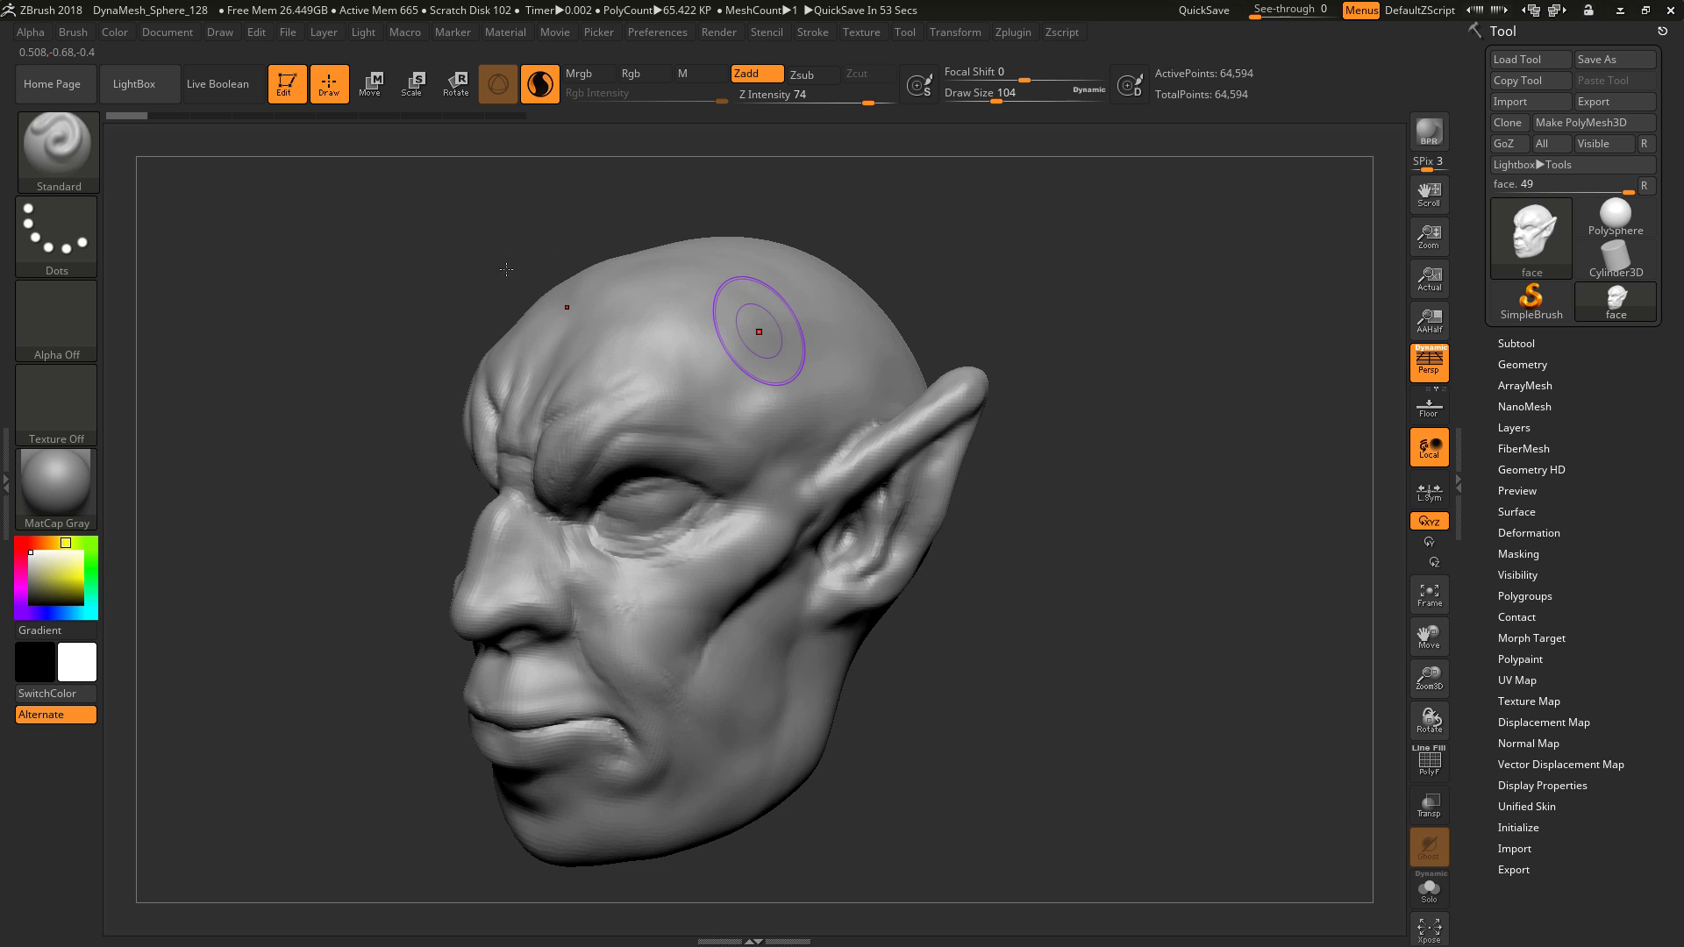
Try building thick raised ridges across the forehead with the Standard brush, showing the polygon wireframe.
mouse_move(504, 307)
mouse_down()
mouse_move(647, 364)
mouse_move(864, 292)
mouse_up()
drag(571, 398, 596, 388)
drag(598, 387, 622, 369)
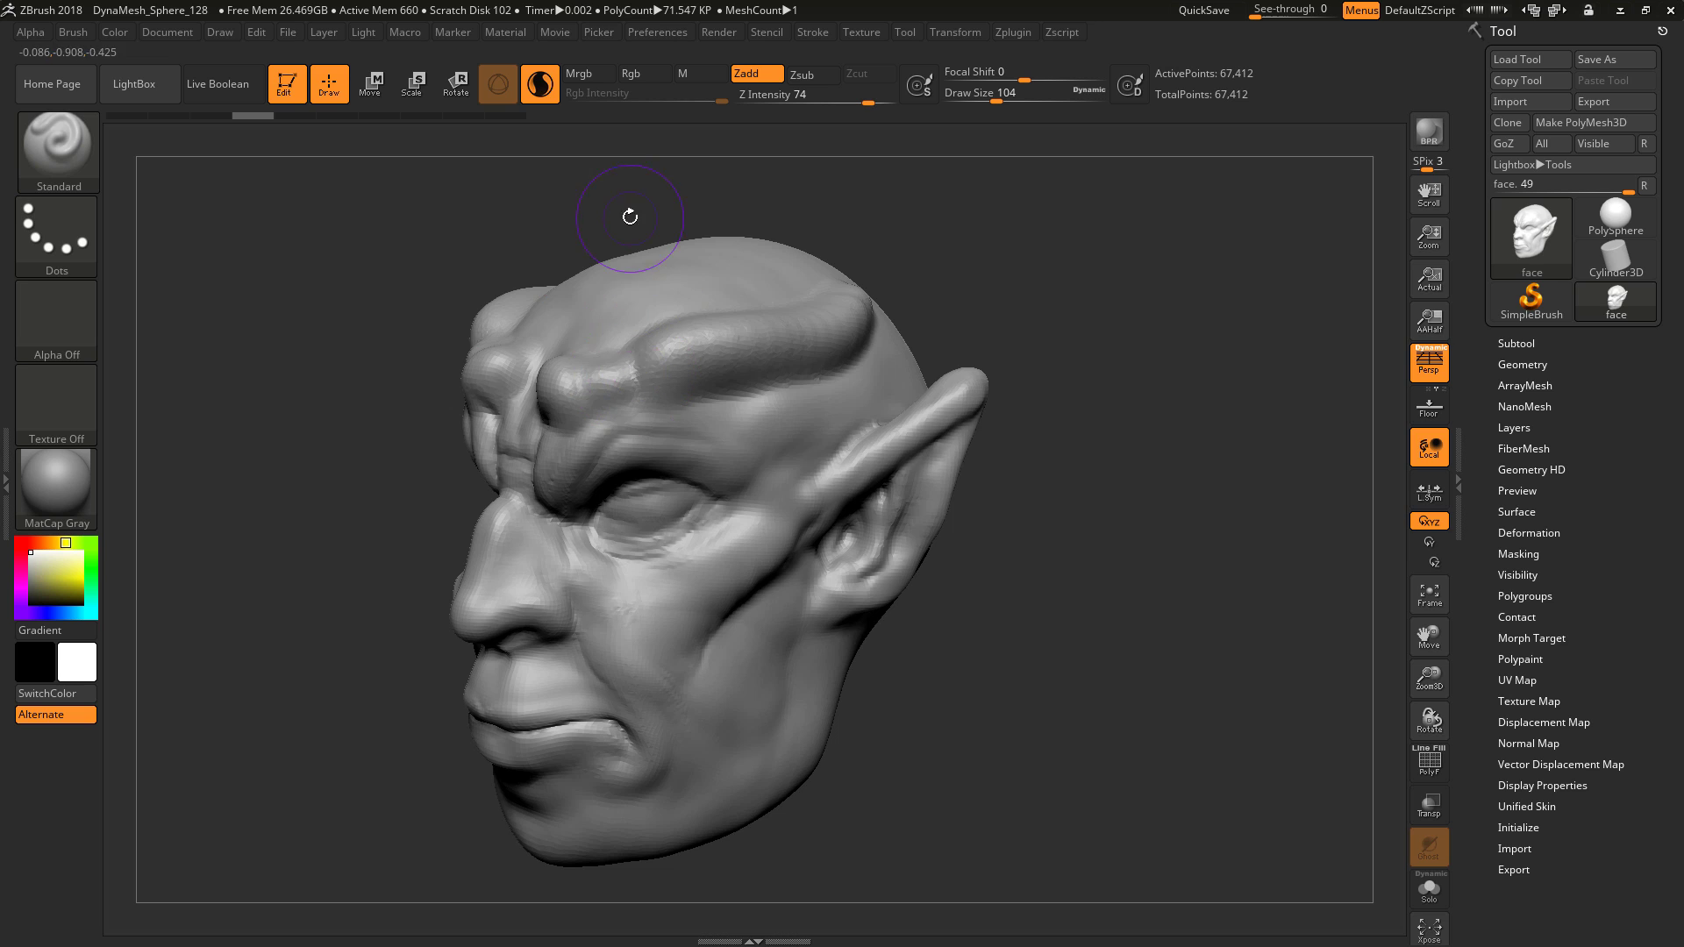
click(1430, 764)
drag(474, 333, 840, 255)
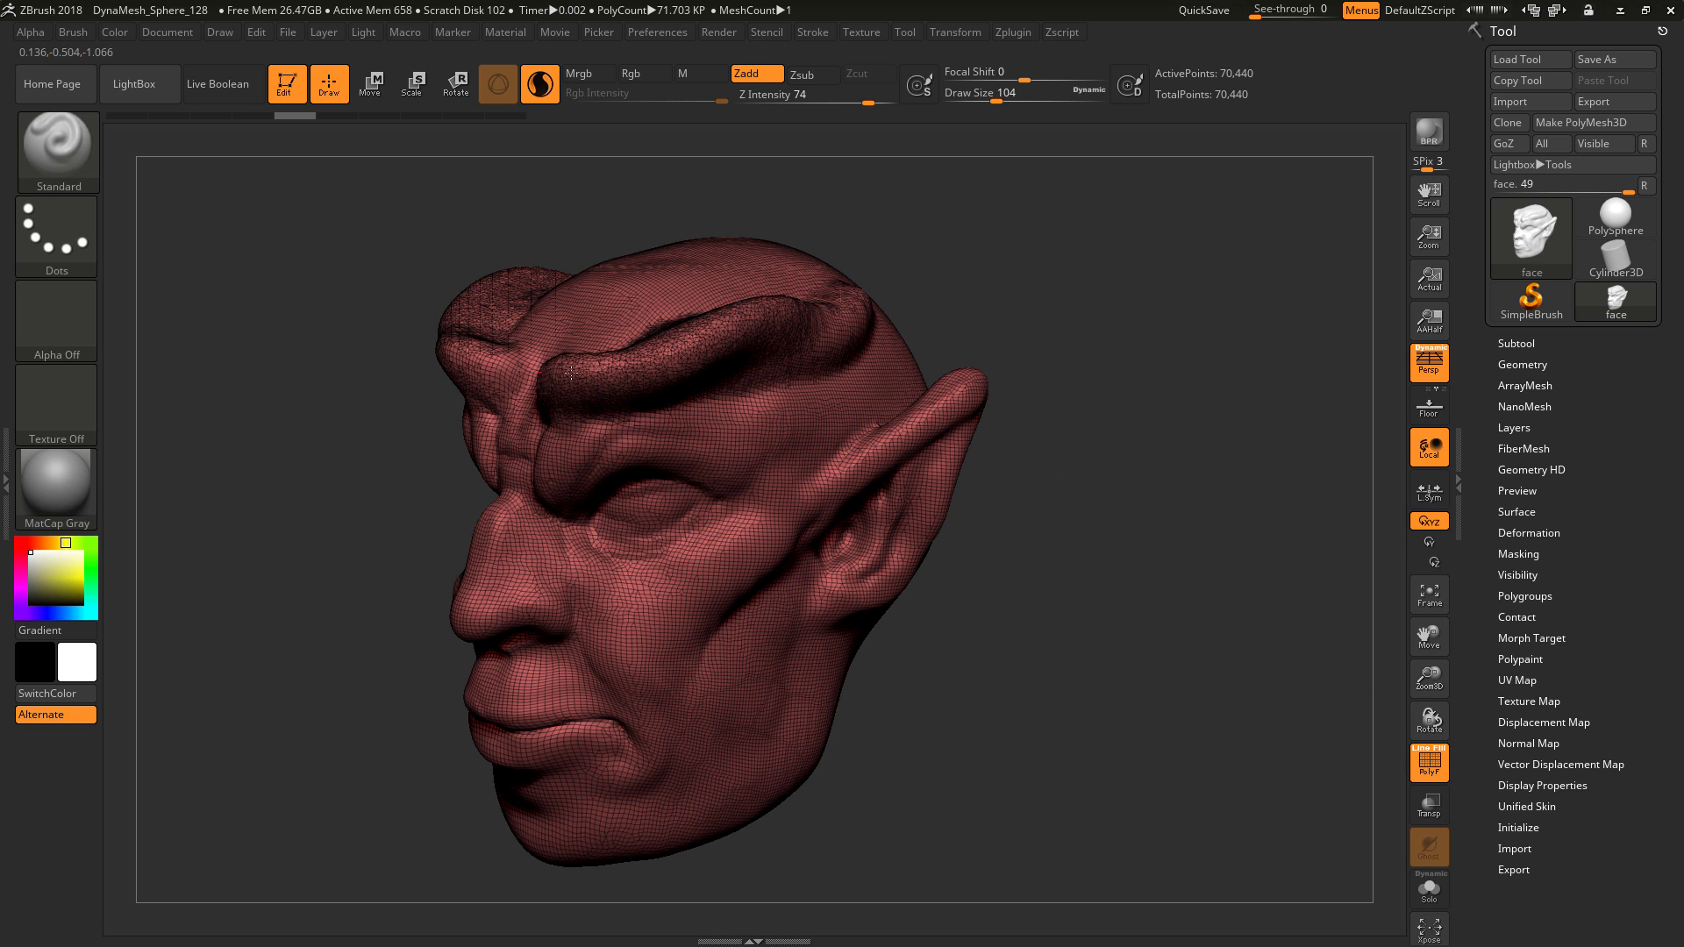
mouse_move(571, 373)
mouse_down()
mouse_move(693, 369)
mouse_move(857, 277)
mouse_up()
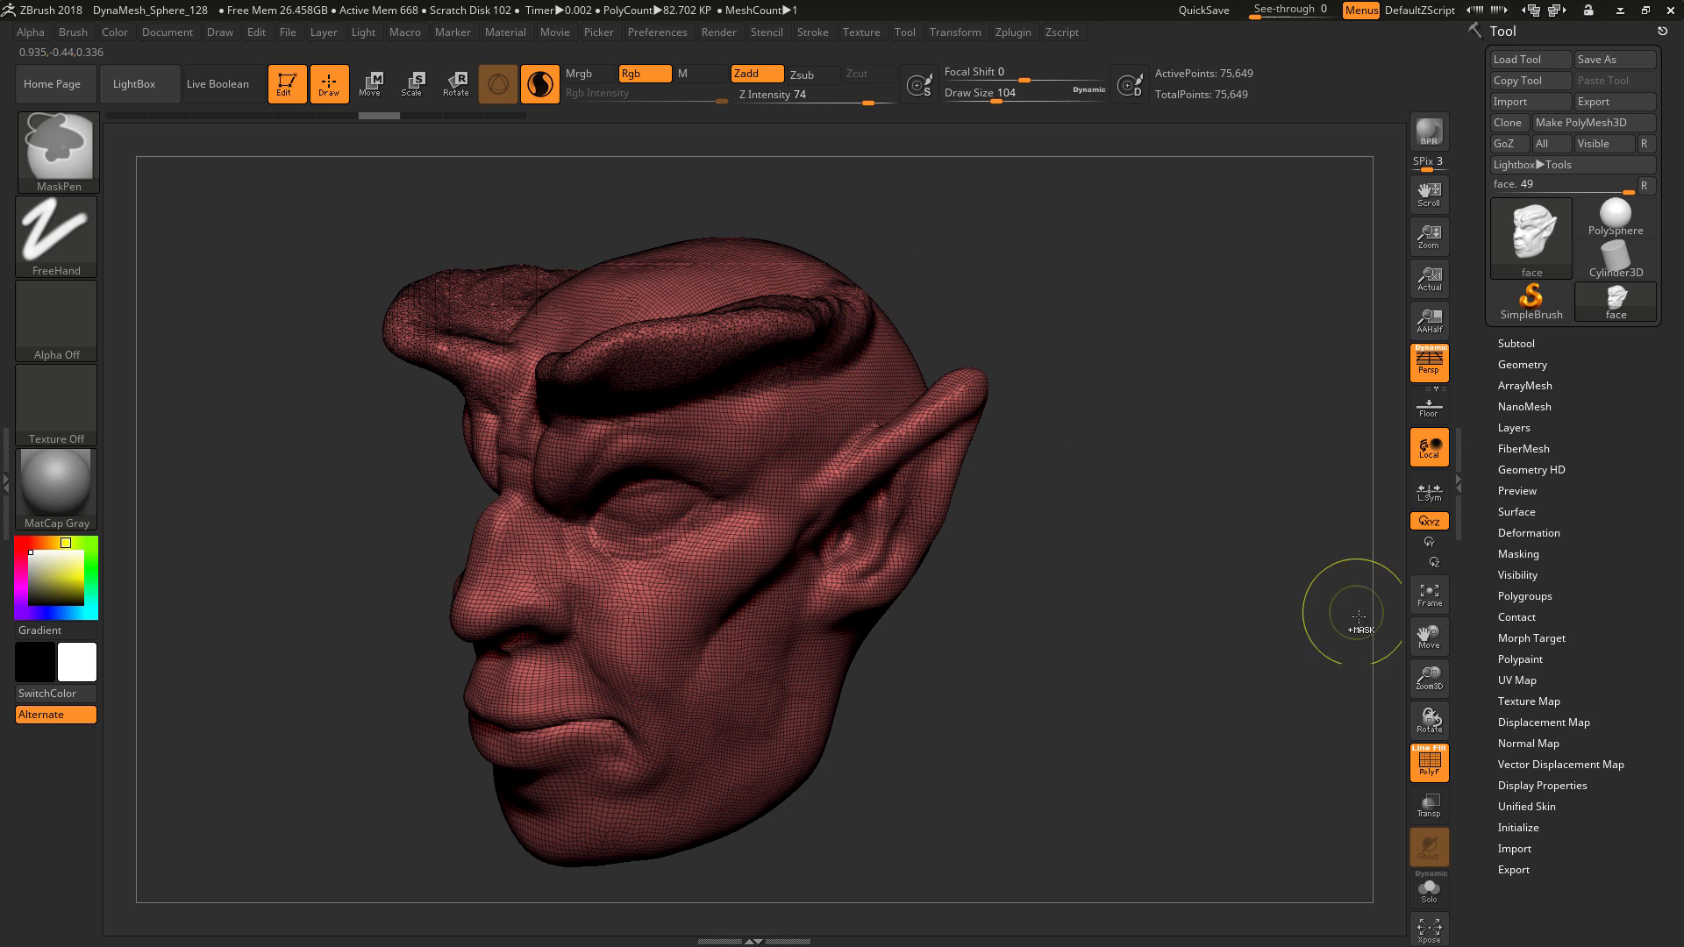
Undo the forehead ridge strokes and hide the polygon wireframe.
key(ctrl+z)
key(ctrl+z)
key(ctrl+z)
key(ctrl+z)
key(ctrl+z)
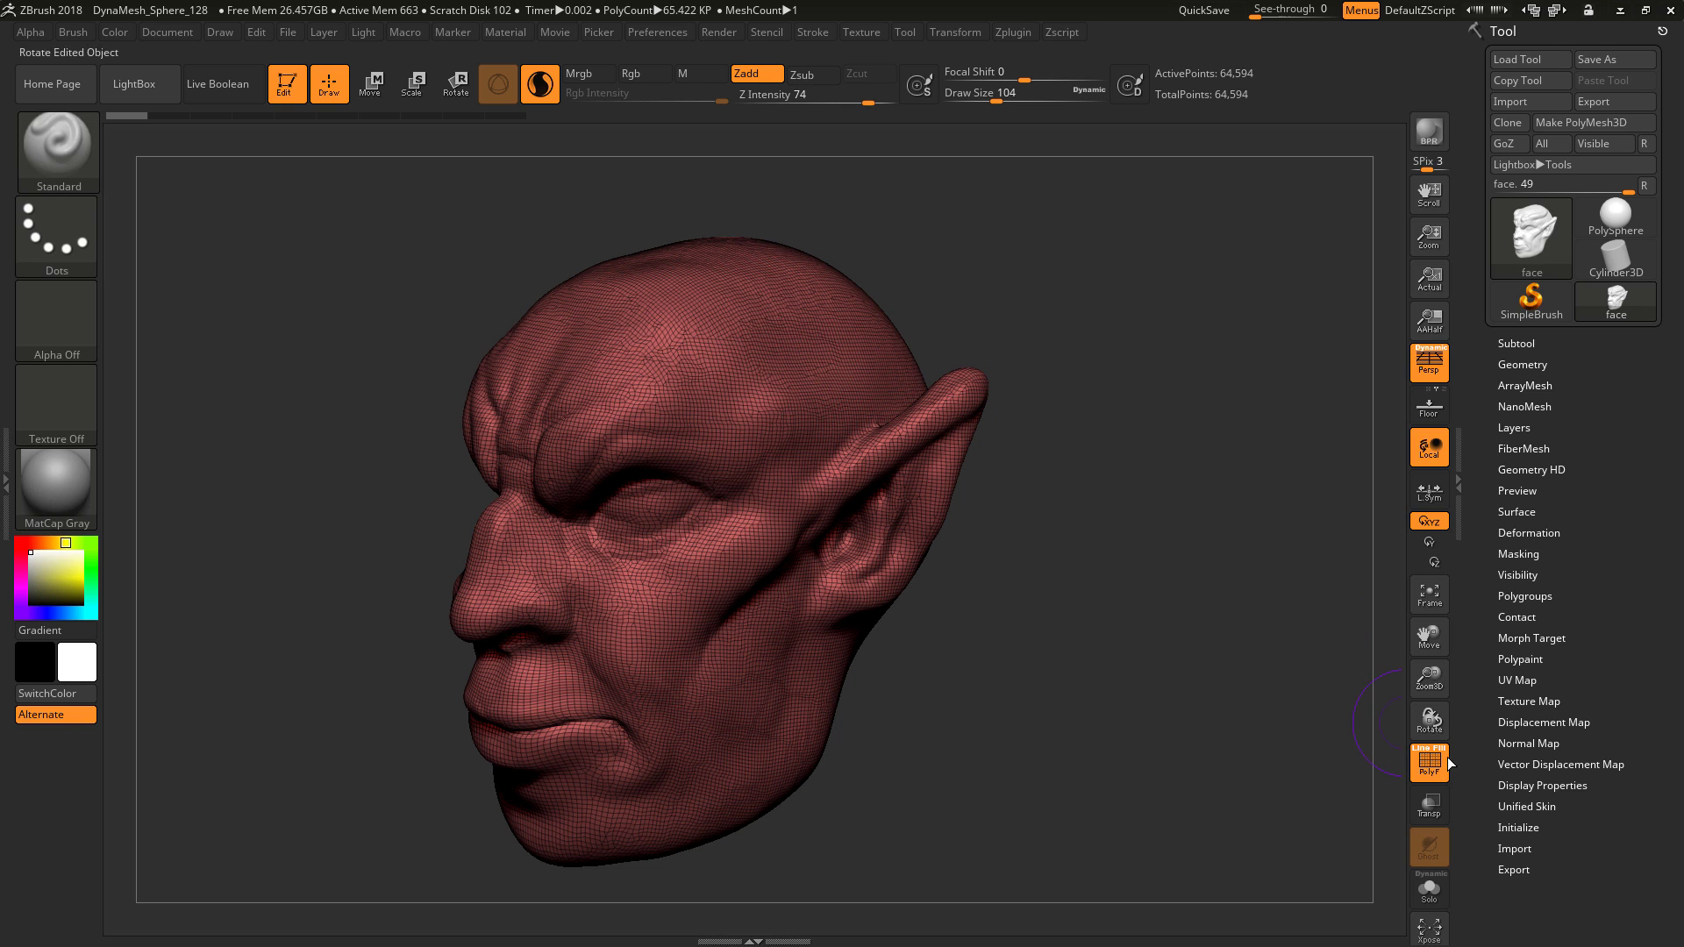
click(1430, 764)
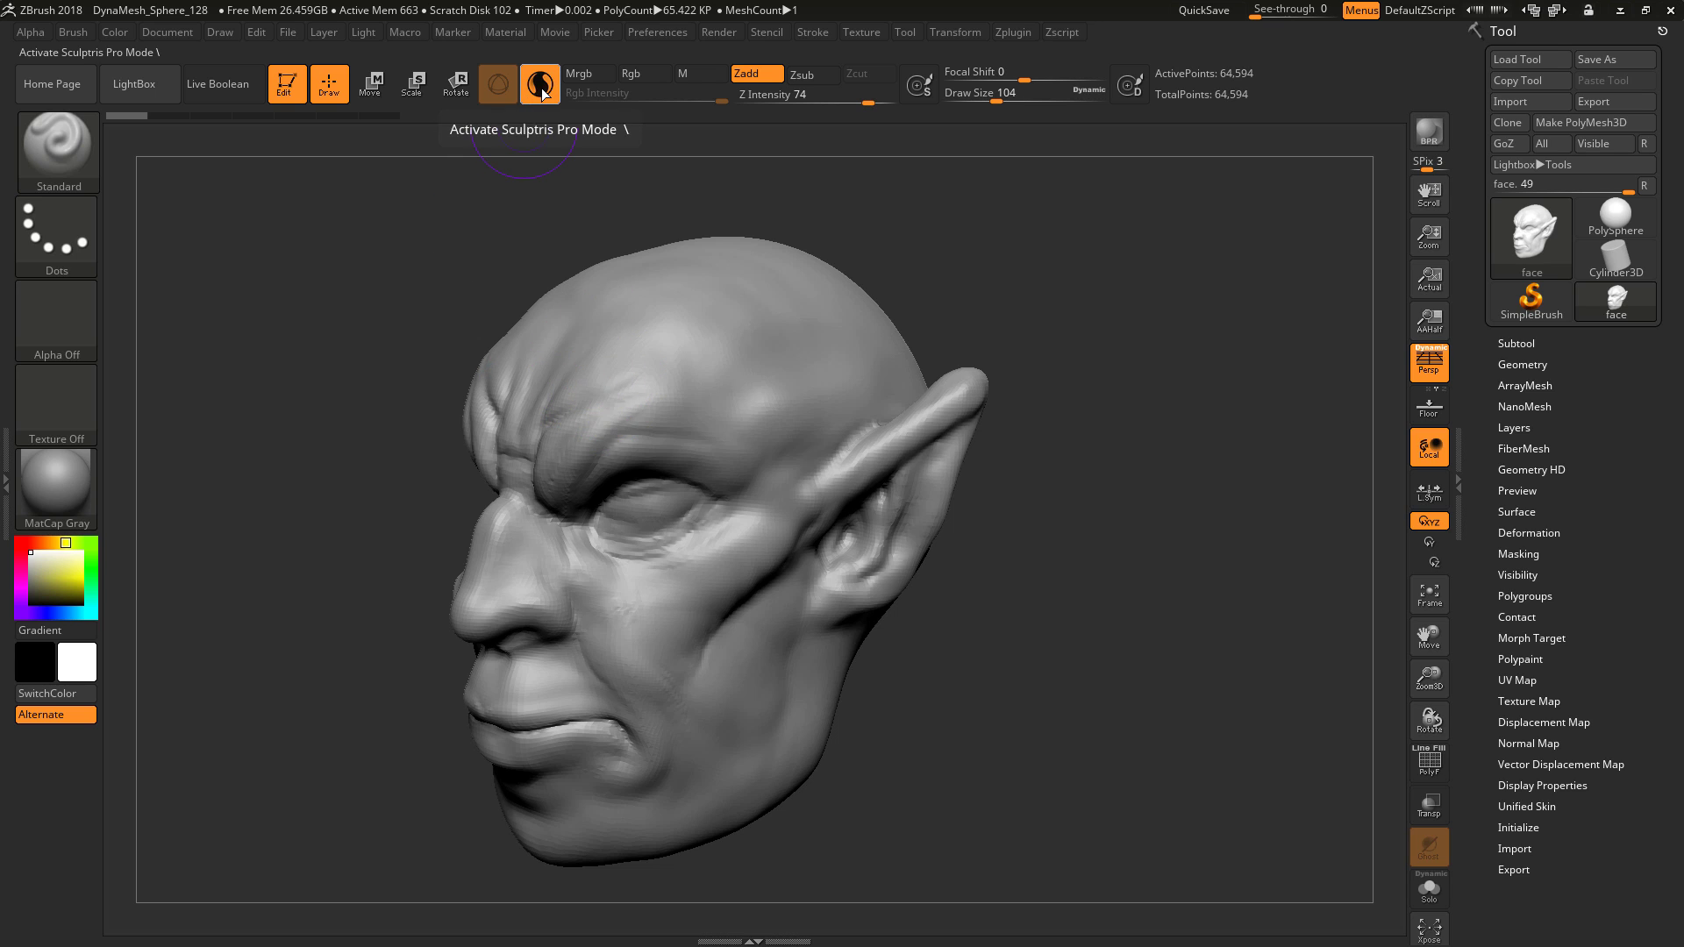
Switch Sculptris Pro mode off and on again, both directly and in the stroke settings.
click(541, 90)
click(541, 89)
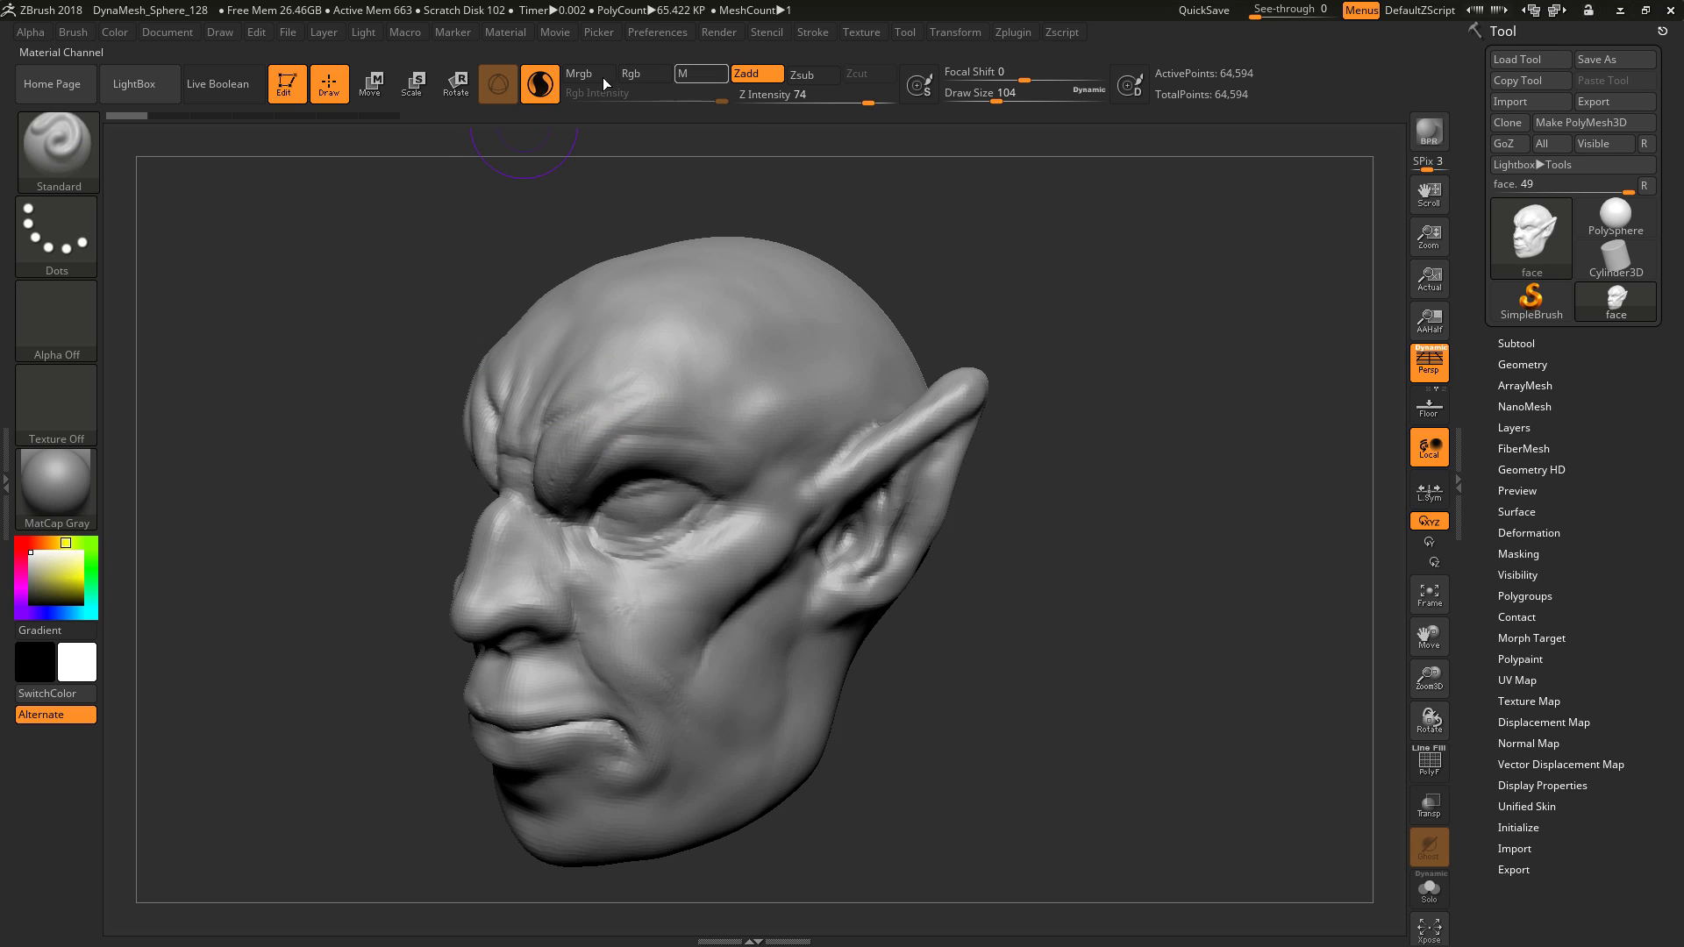
click(814, 33)
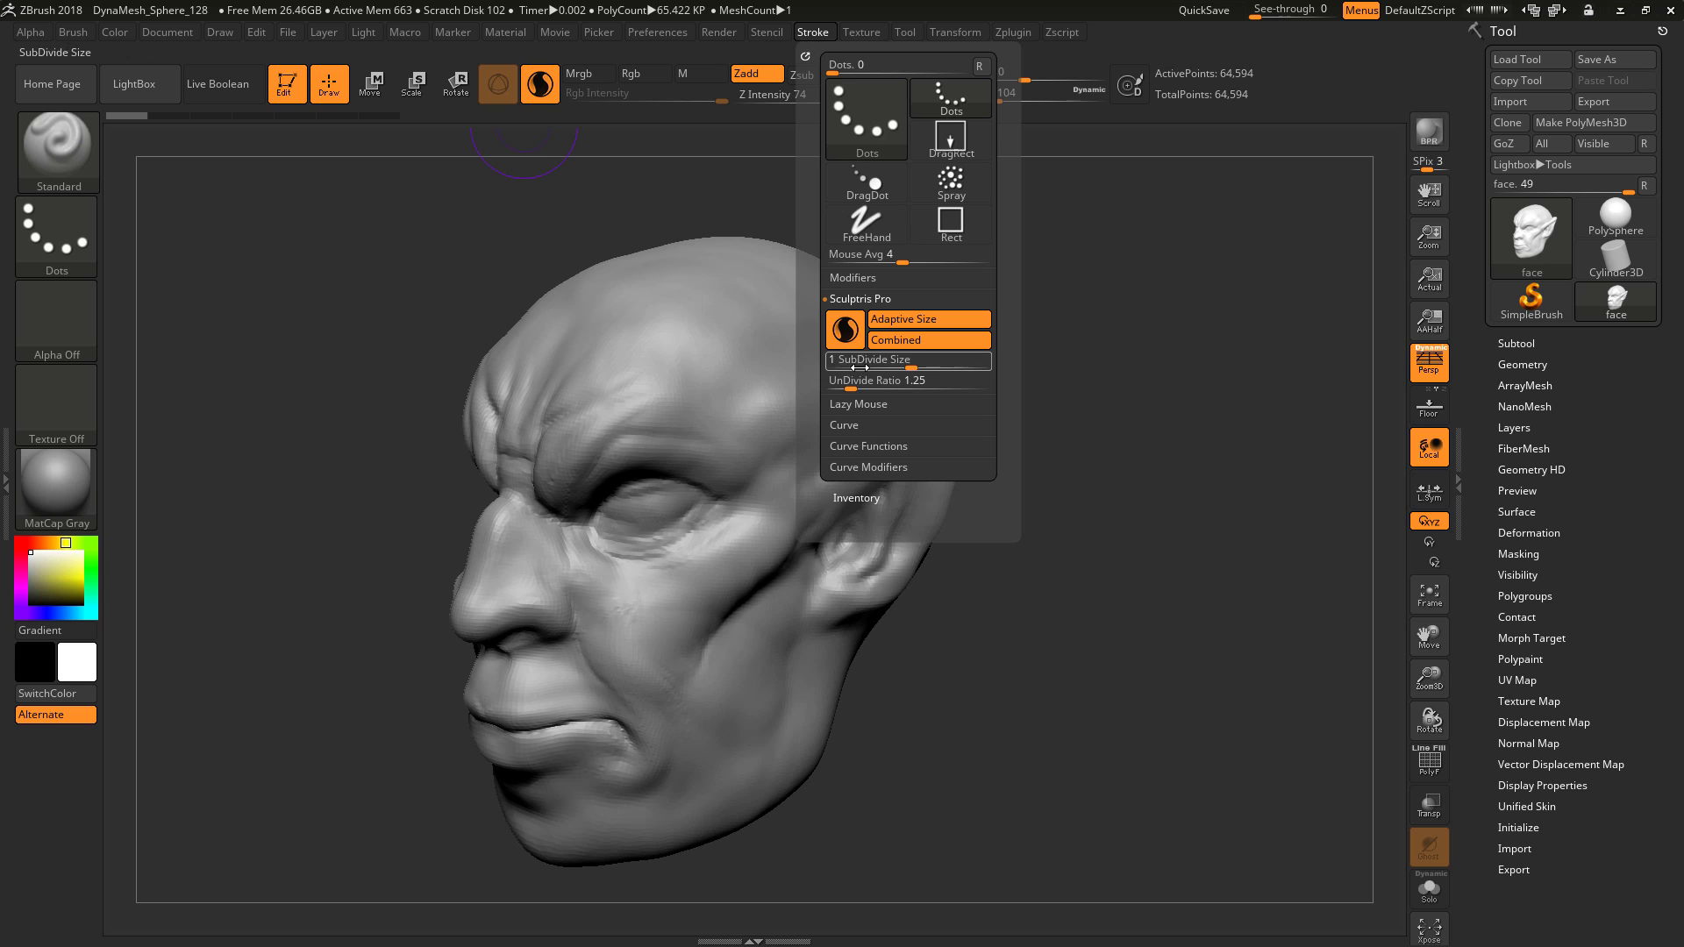
click(847, 332)
click(847, 334)
click(847, 333)
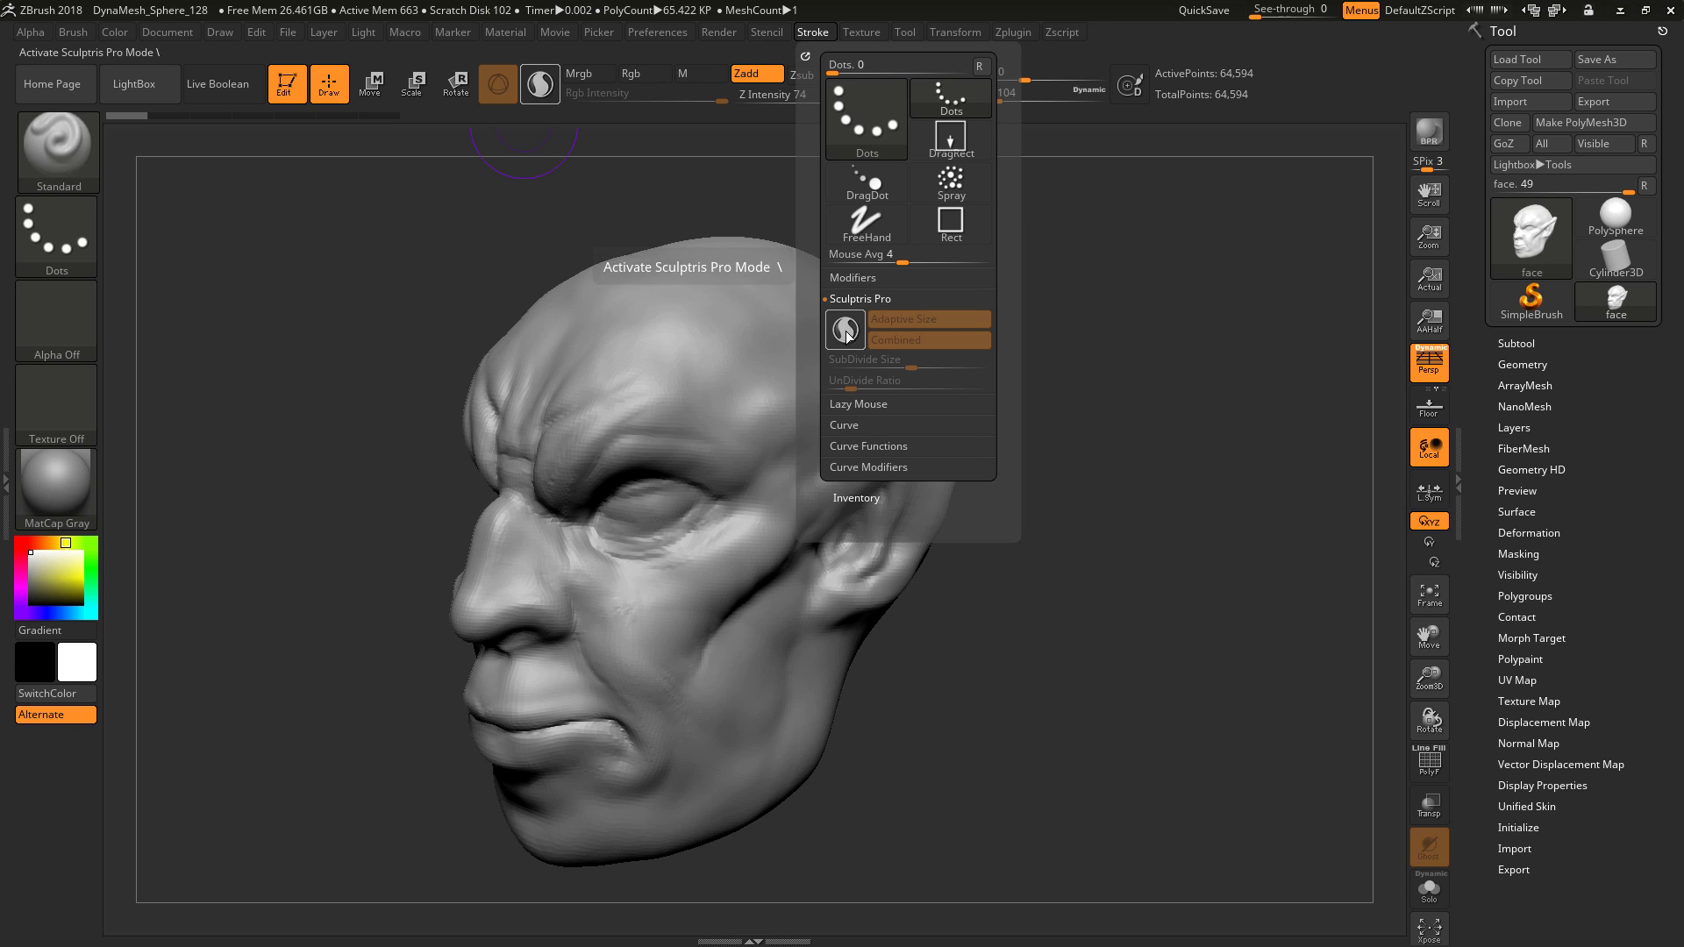
click(847, 333)
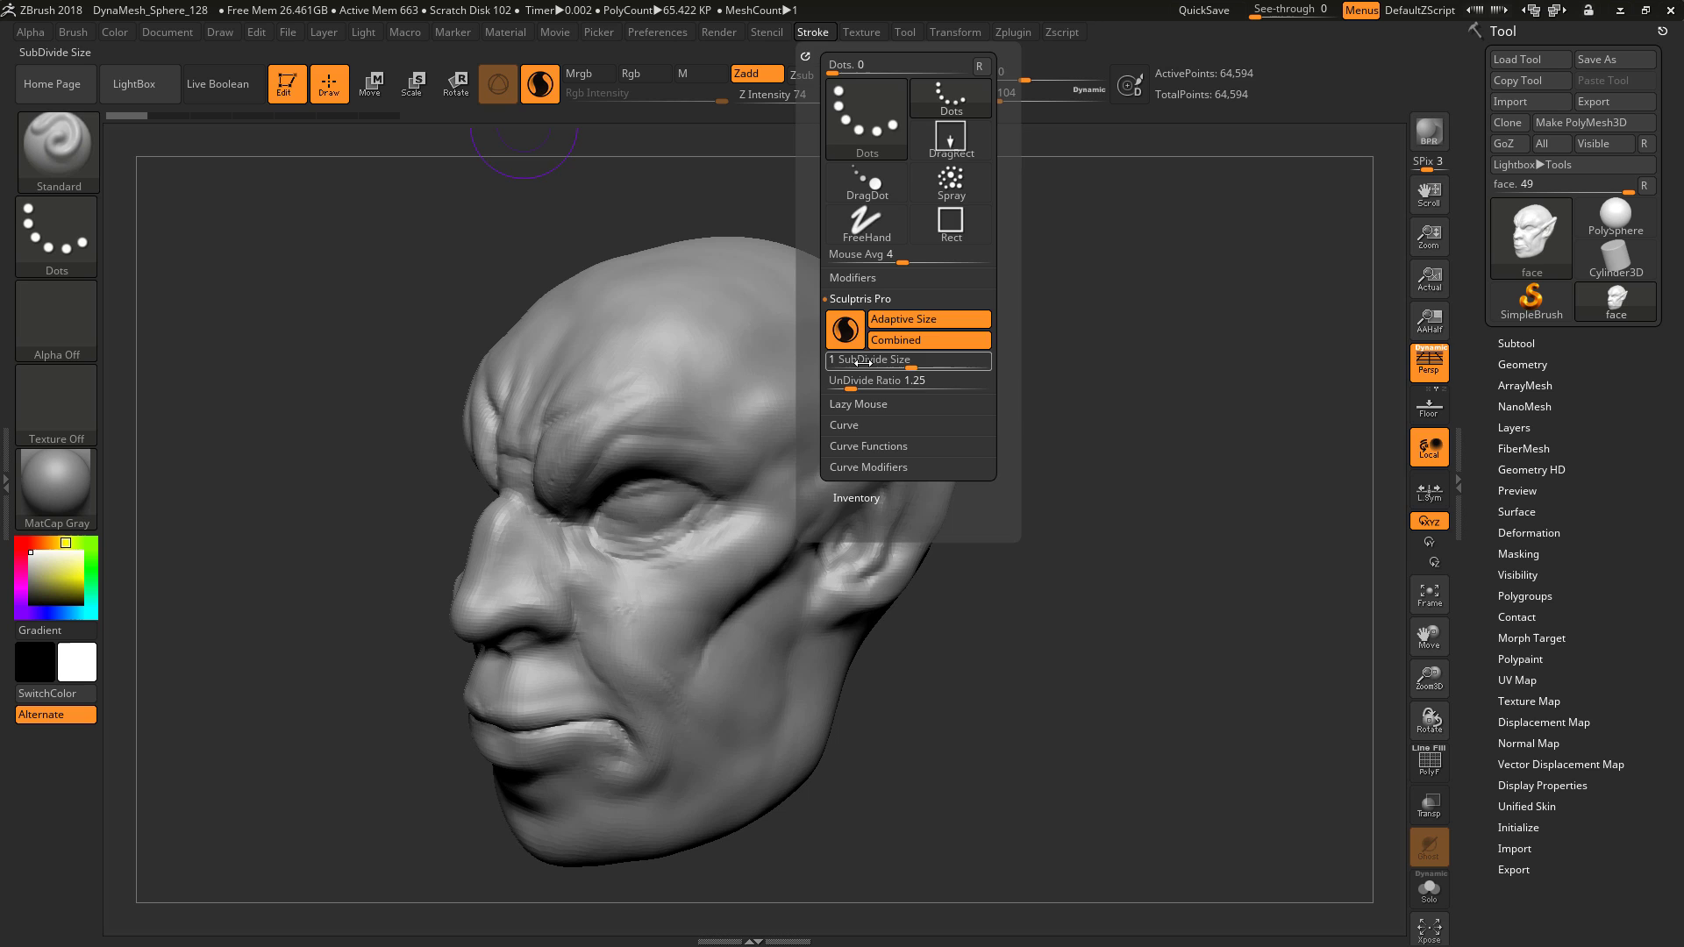
Try a thin wavy stroke above the eye at draw size 18 with the wireframe shown, and undo it.
key(space)
drag(649, 386, 655, 386)
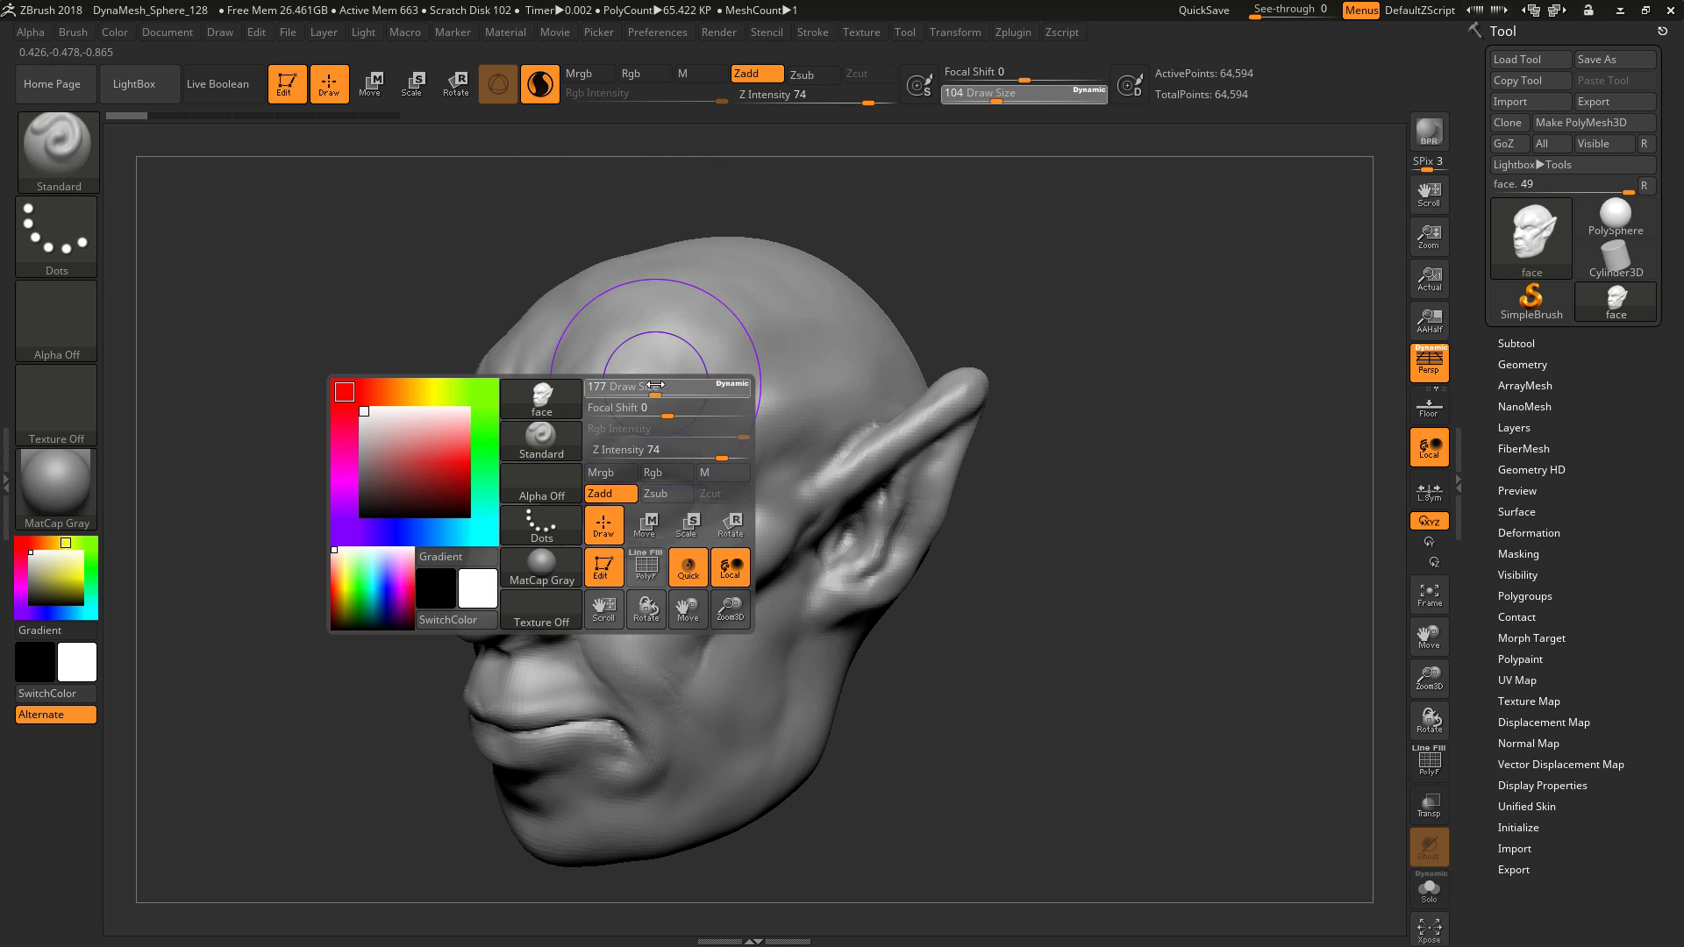
click(1428, 760)
key(space)
drag(572, 332, 590, 343)
mouse_move(625, 403)
mouse_down()
mouse_move(671, 375)
mouse_move(816, 381)
mouse_up()
key(space)
drag(702, 365, 669, 364)
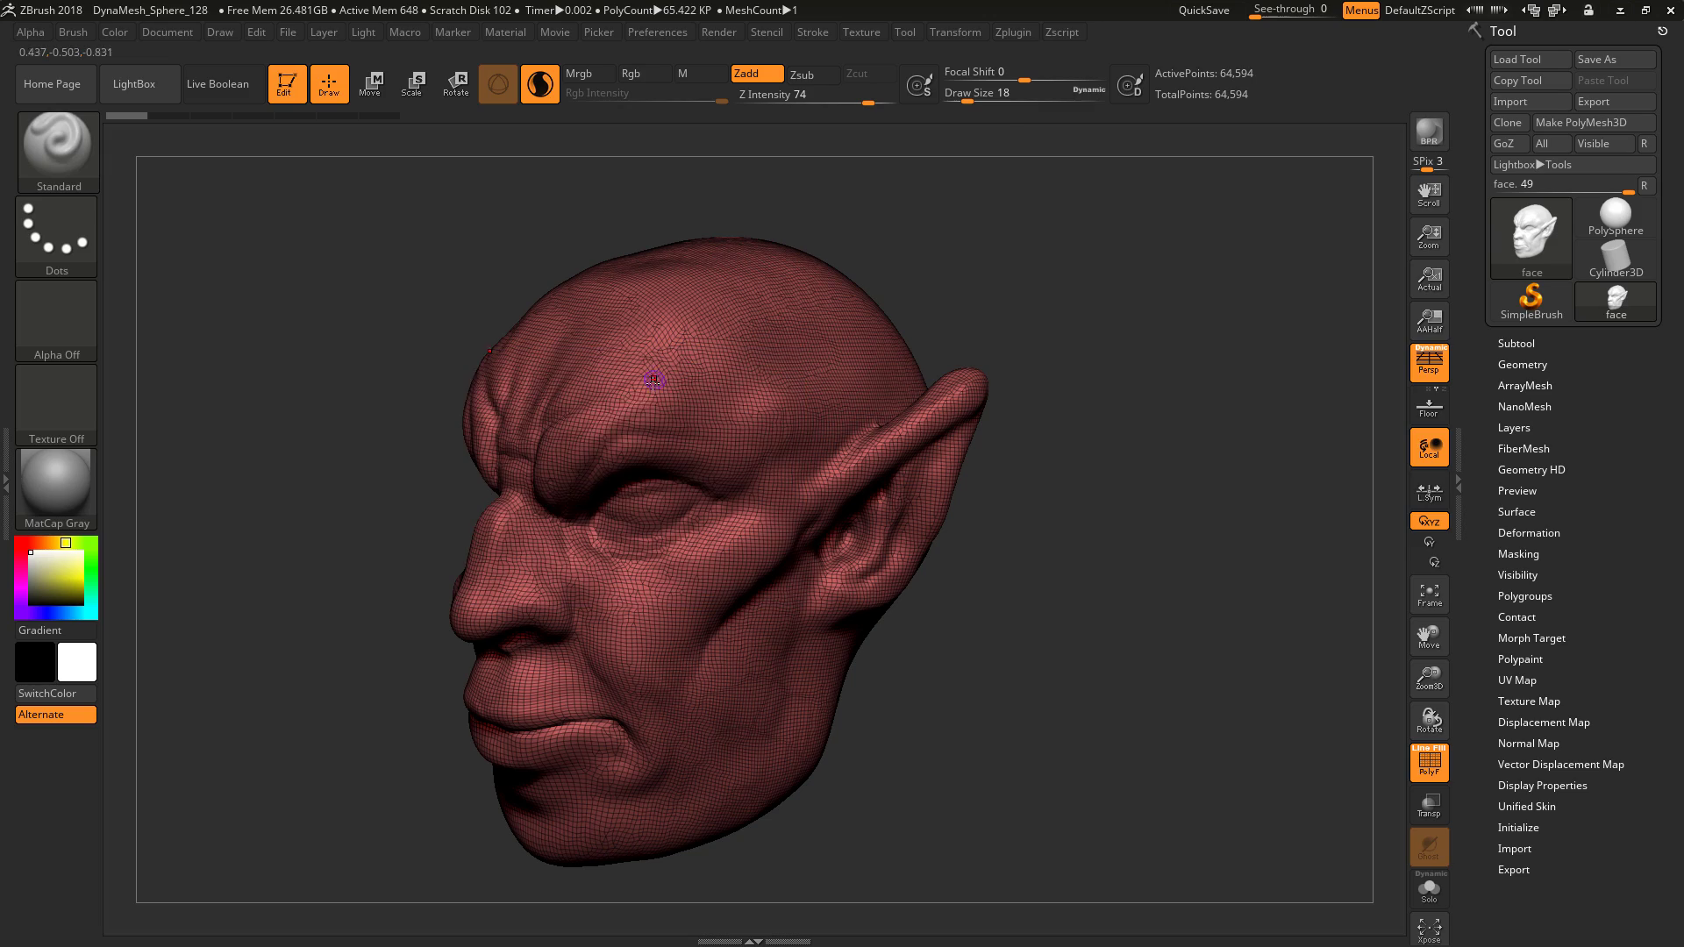
ctrl+drag(600, 426, 791, 339)
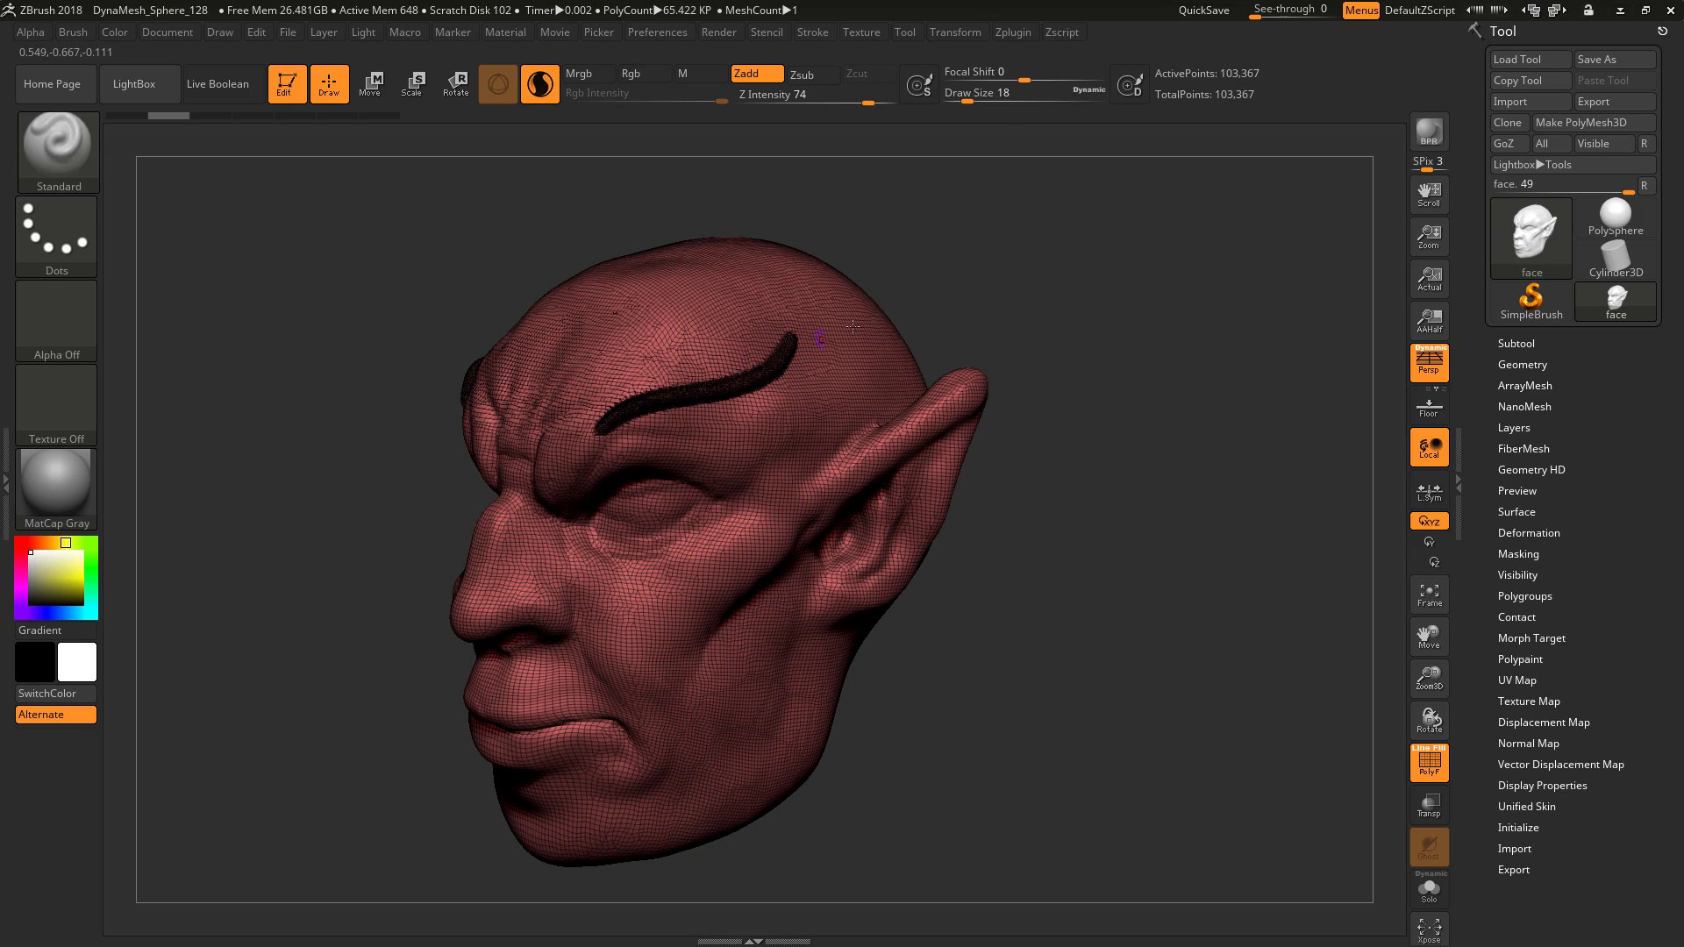
ctrl+right_drag(852, 326, 850, 311)
key(ctrl+z)
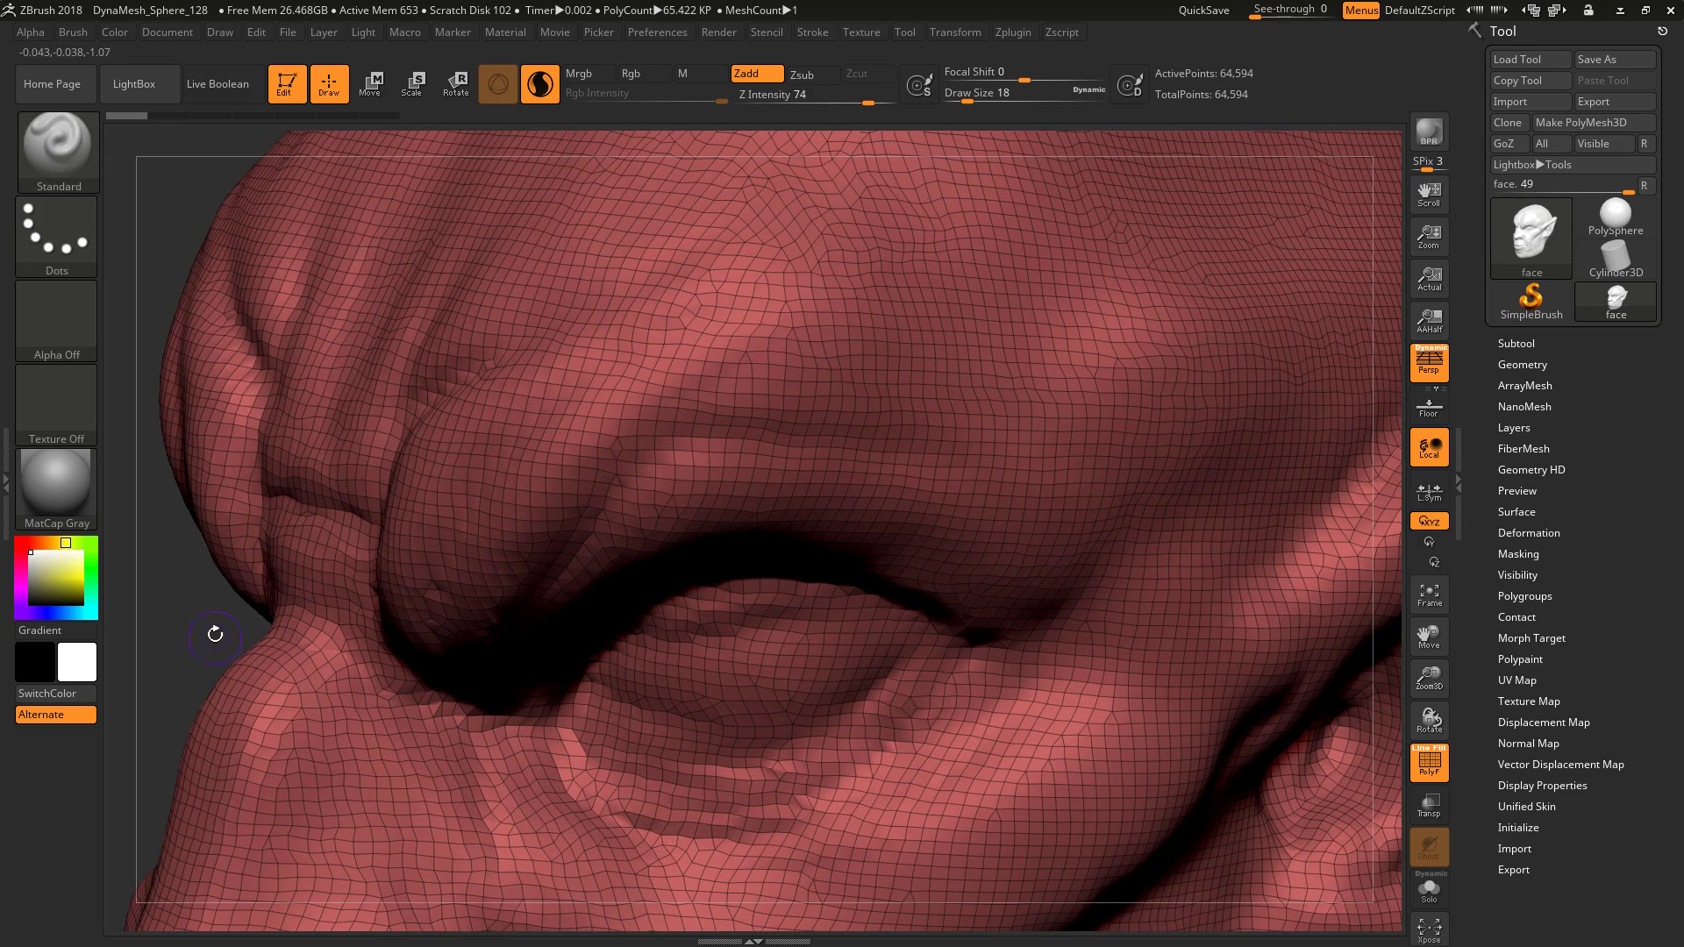
Try a coarse stroke over the nose at draw size 274 with the wireframe hidden, and undo it.
ctrl+right_drag(198, 506, 195, 263)
key(s)
drag(734, 369, 794, 369)
key(shift+f)
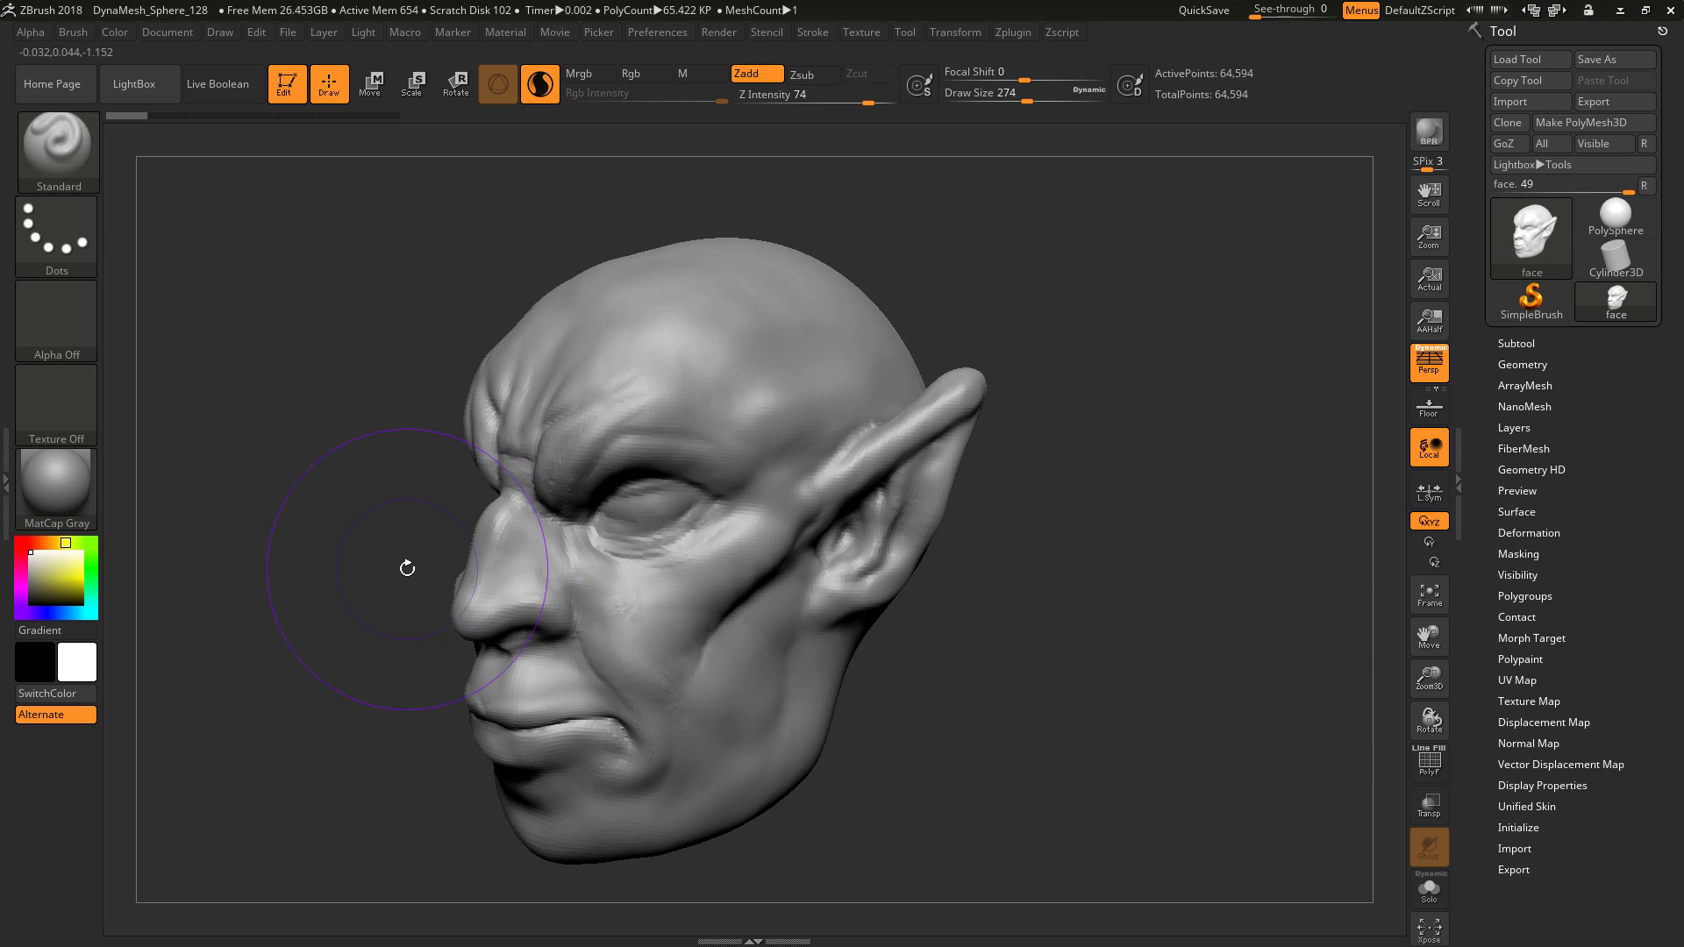
mouse_move(407, 569)
mouse_down()
mouse_move(474, 580)
mouse_move(476, 614)
mouse_move(471, 585)
mouse_up()
mouse_move(826, 331)
mouse_down()
mouse_move(841, 333)
mouse_move(755, 342)
mouse_up()
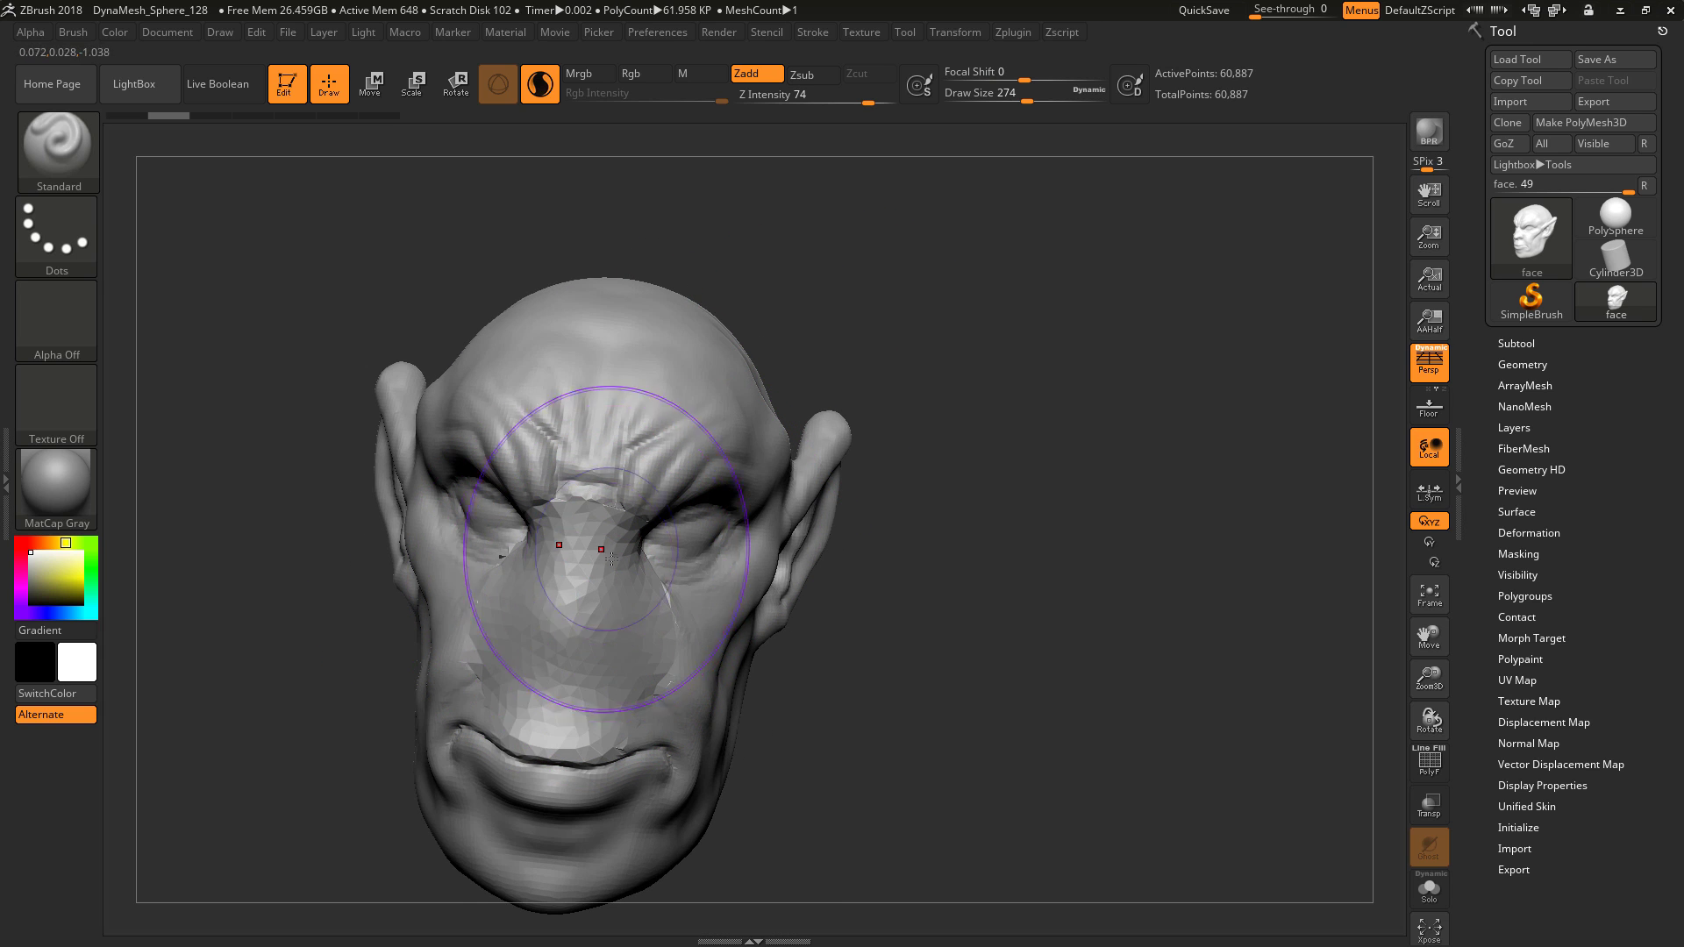
key(ctrl+z)
Smooth the nose away at draw size 112 and rebuild its bridge and tip with the Standard brush.
key(space)
mouse_move(602, 592)
mouse_down()
mouse_move(575, 593)
mouse_move(608, 629)
mouse_up()
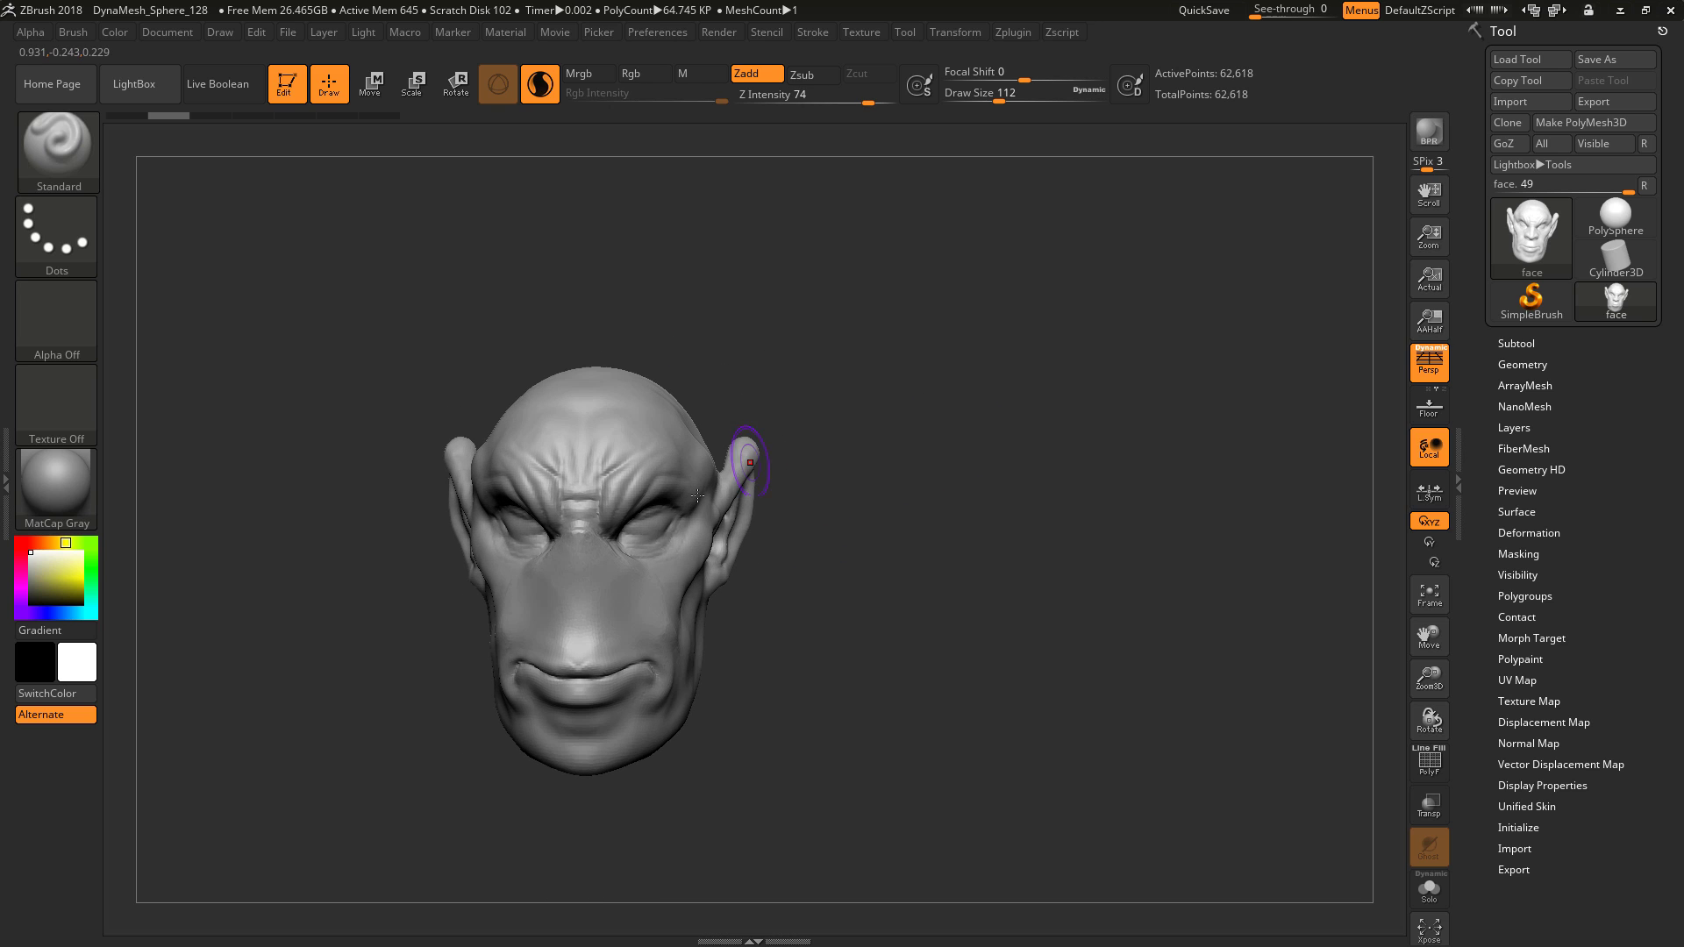
key(shift)
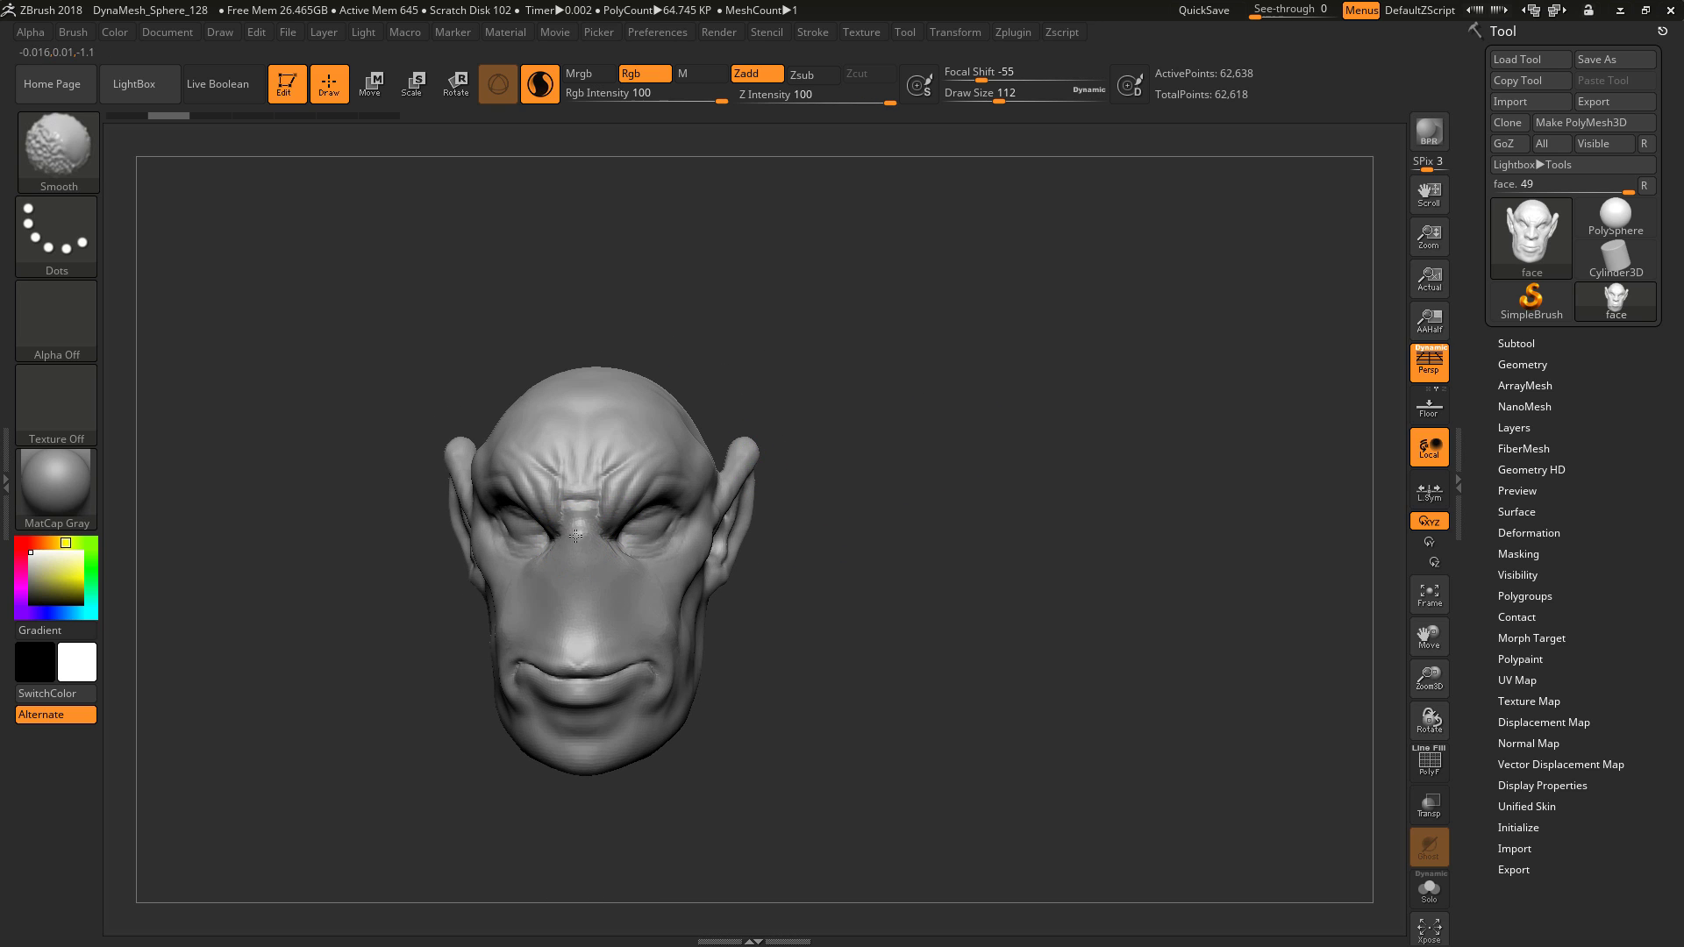
key(ctrl+shift+z)
key(ctrl+shift+z)
key(ctrl+shift+z)
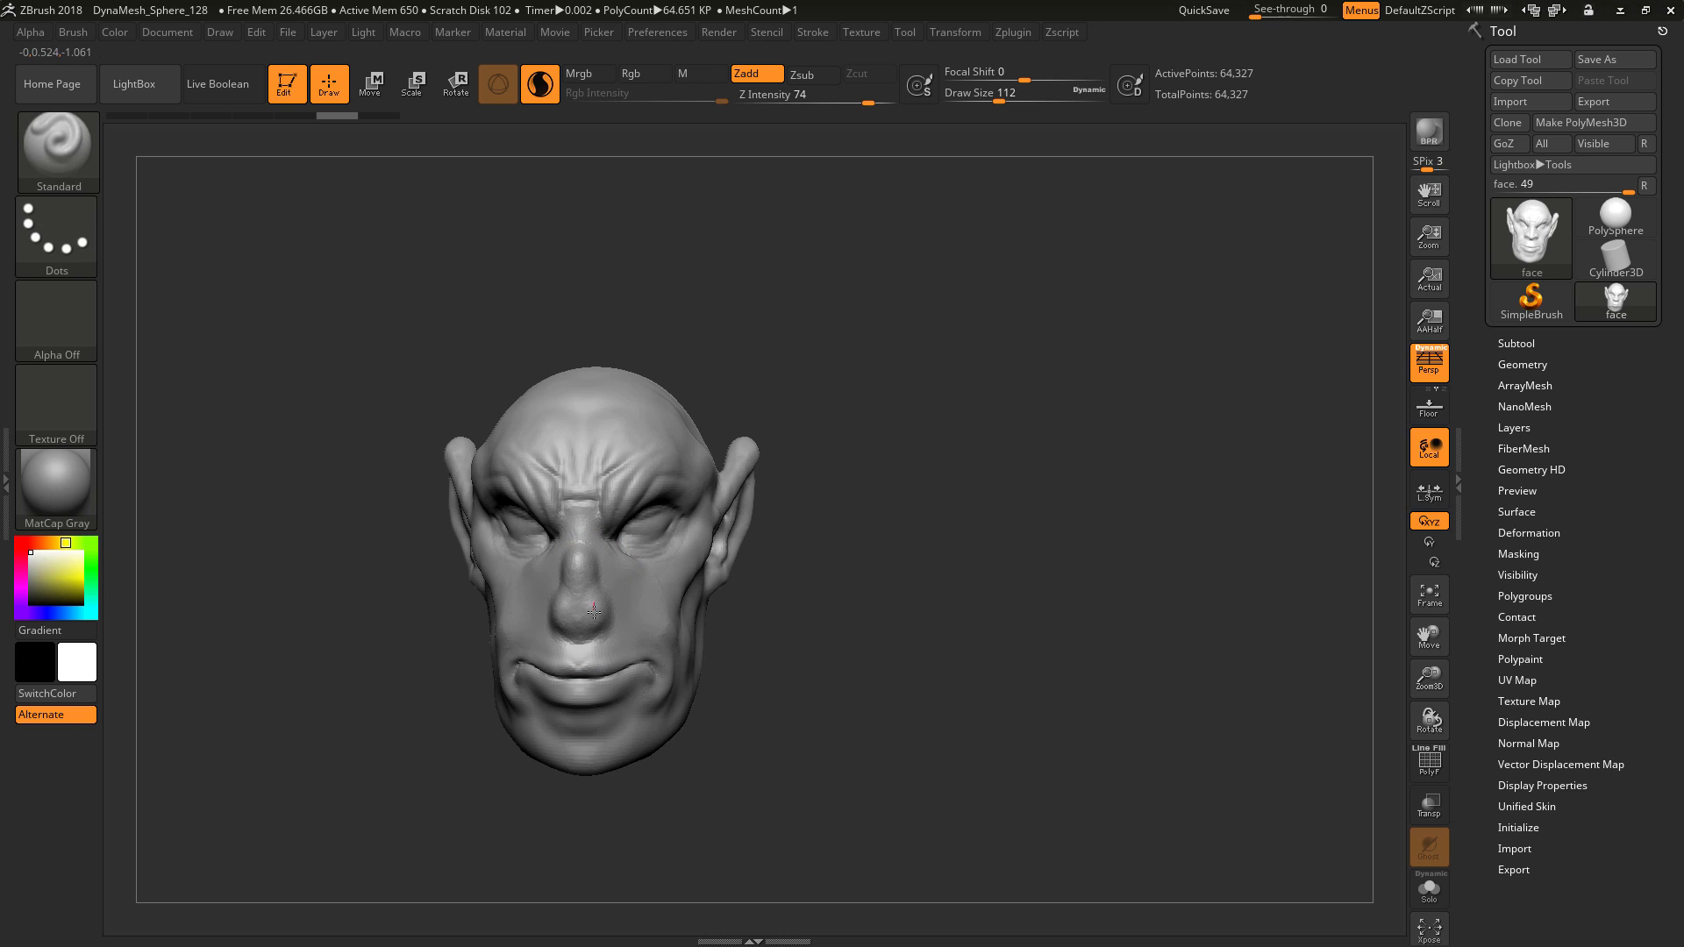
shift+drag(592, 608, 582, 532)
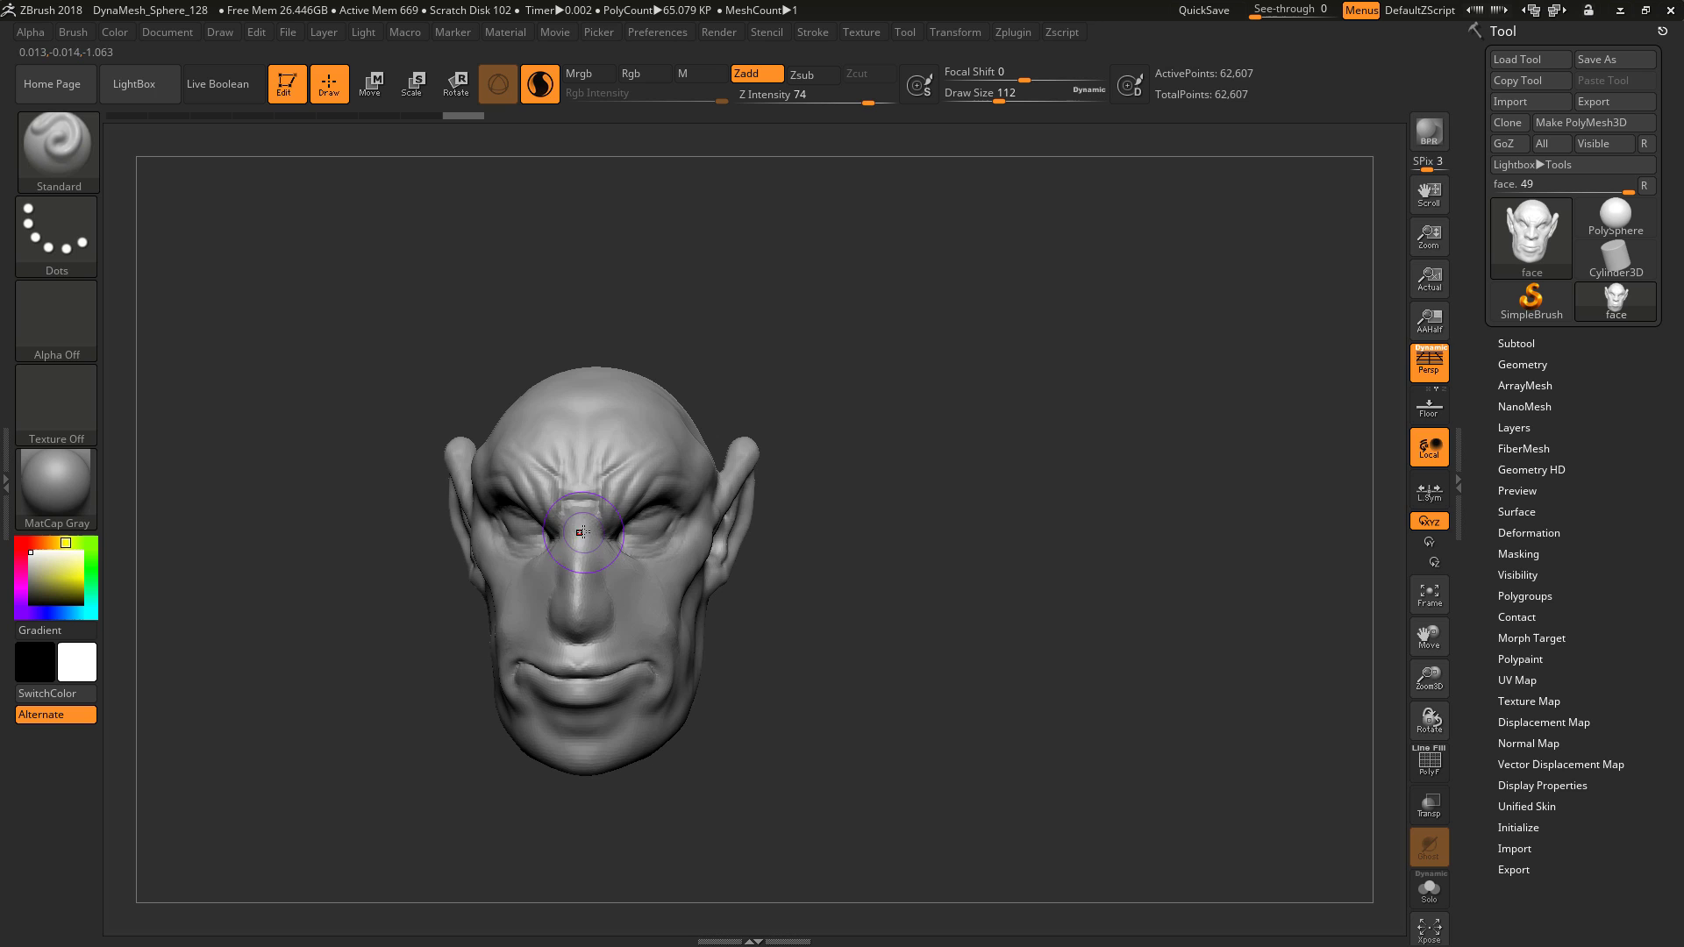
key(shift)
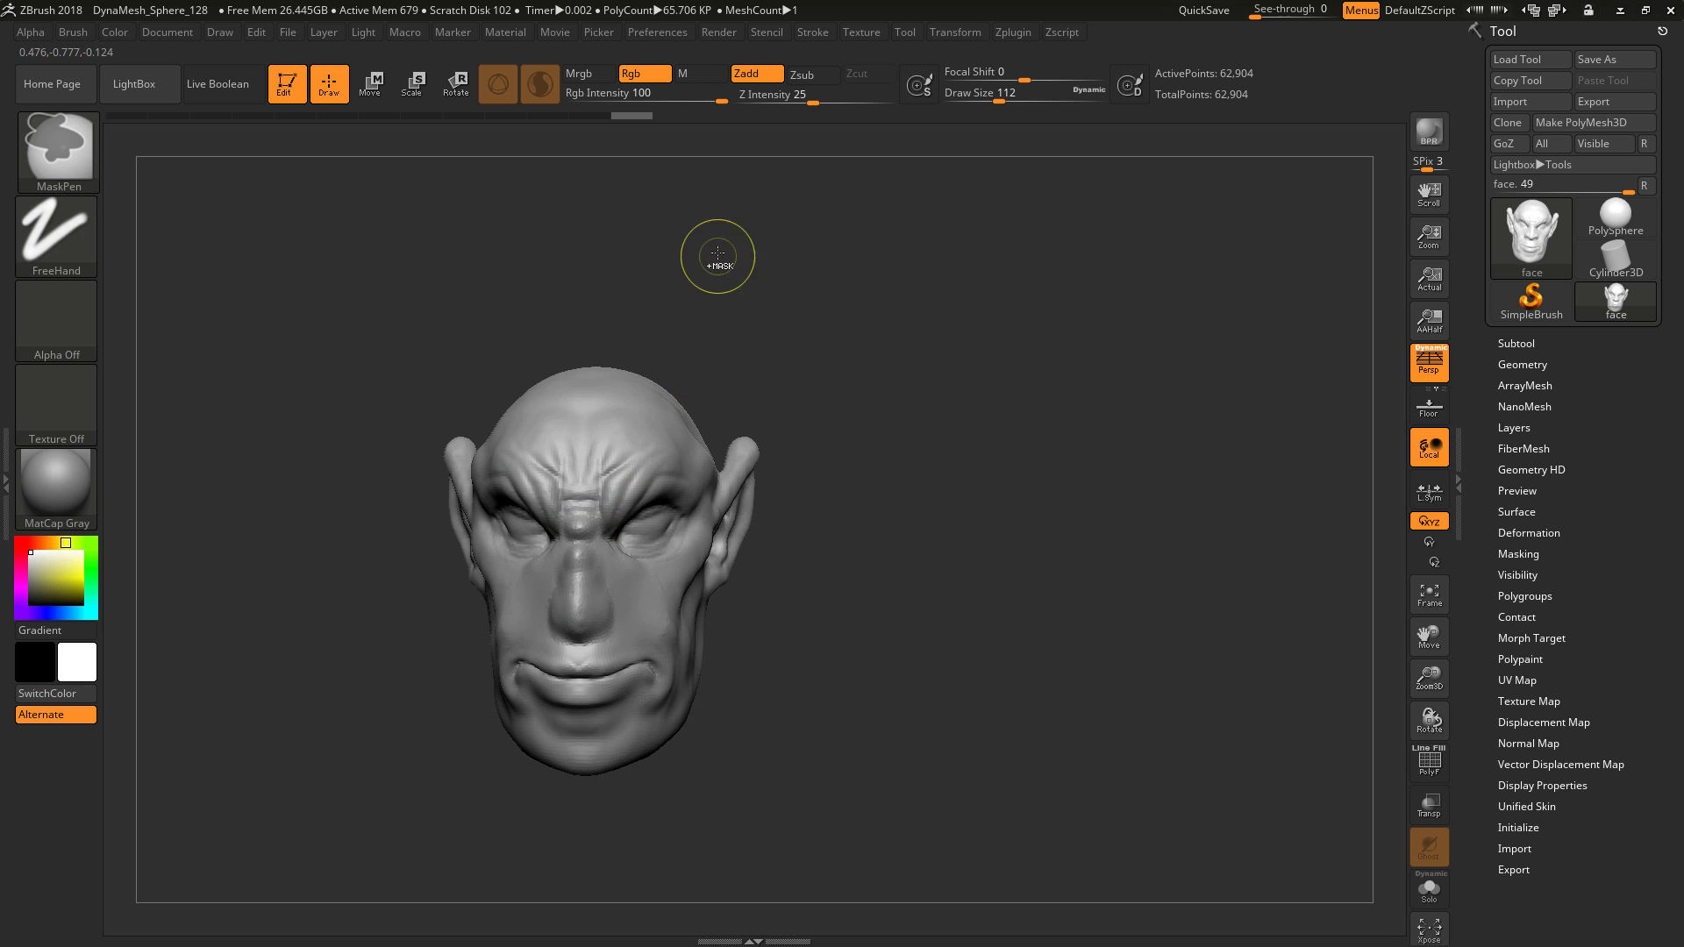
Lower the Z intensity to 27 and refine the nose tip, sides and bridge from several angles.
drag(867, 98, 815, 96)
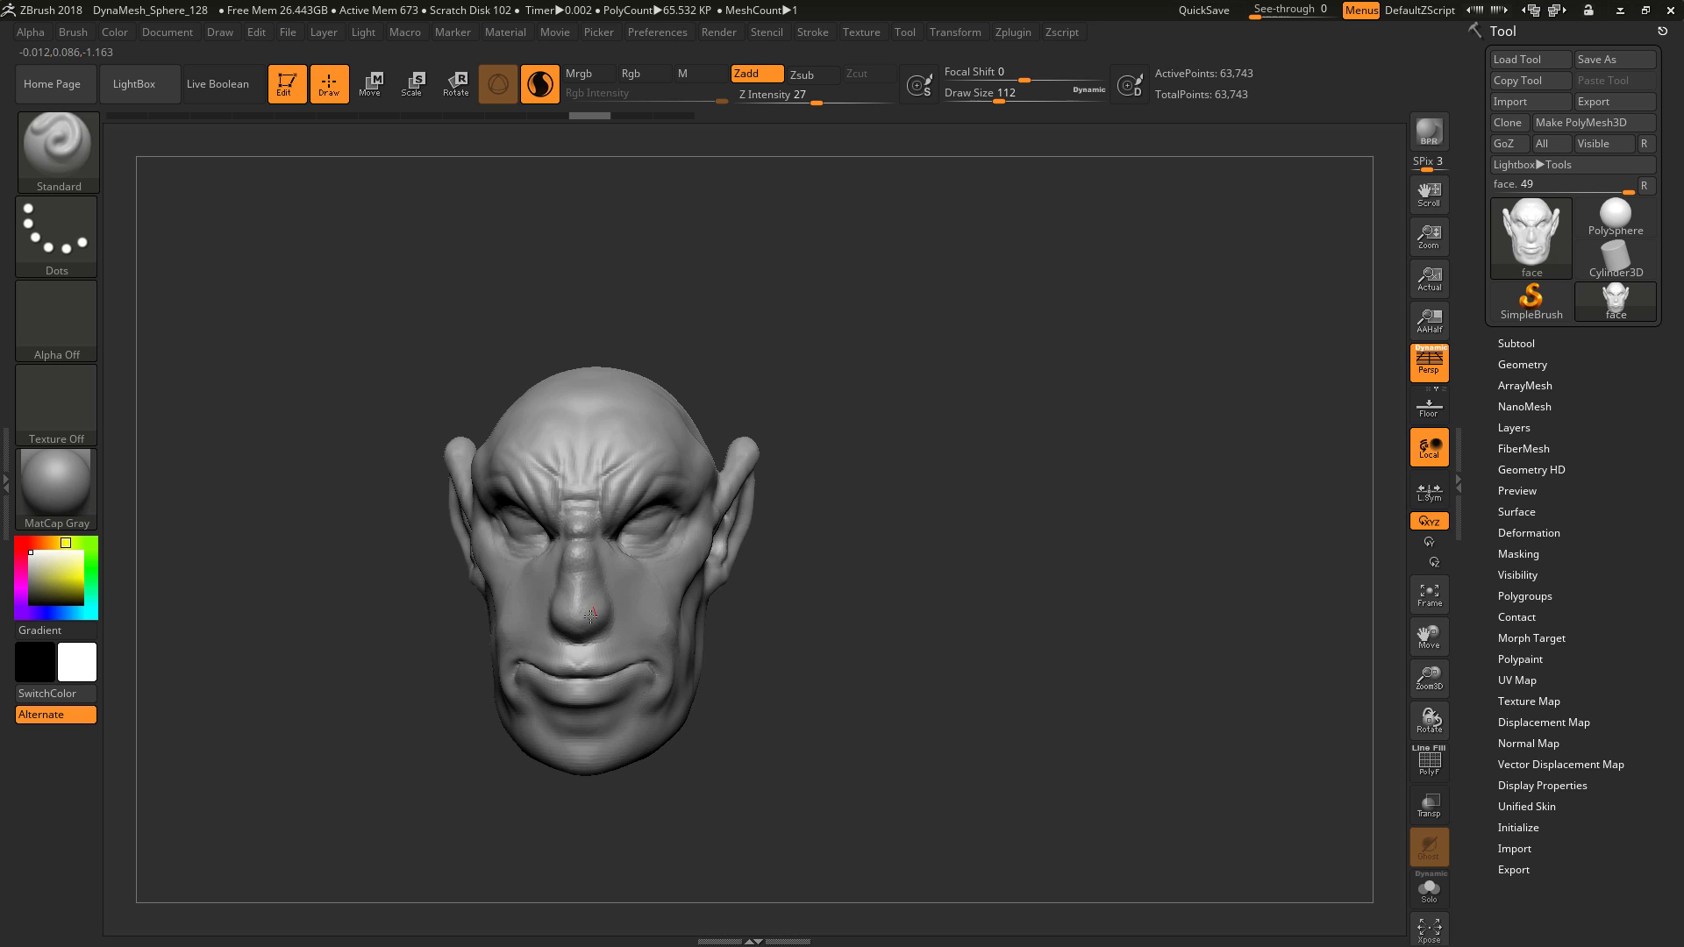
drag(790, 386, 676, 406)
drag(609, 630, 607, 612)
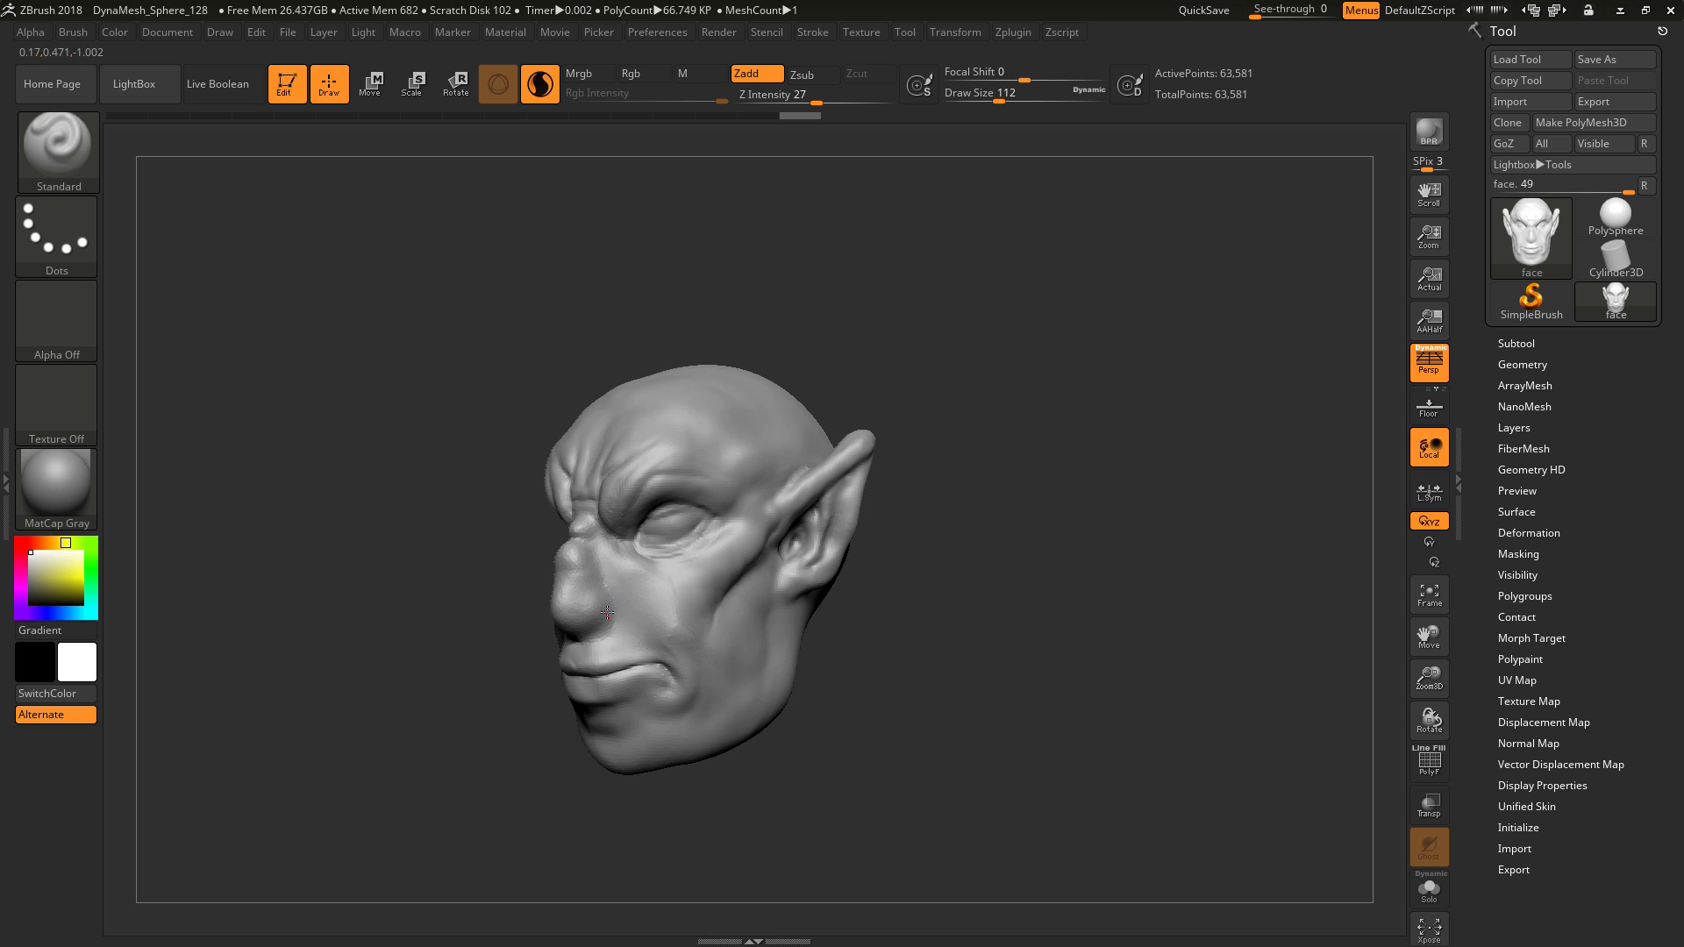
mouse_move(469, 558)
mouse_down()
mouse_move(592, 544)
mouse_move(456, 562)
mouse_move(518, 561)
mouse_up()
drag(801, 559, 606, 549)
drag(768, 527, 579, 633)
drag(573, 356, 621, 514)
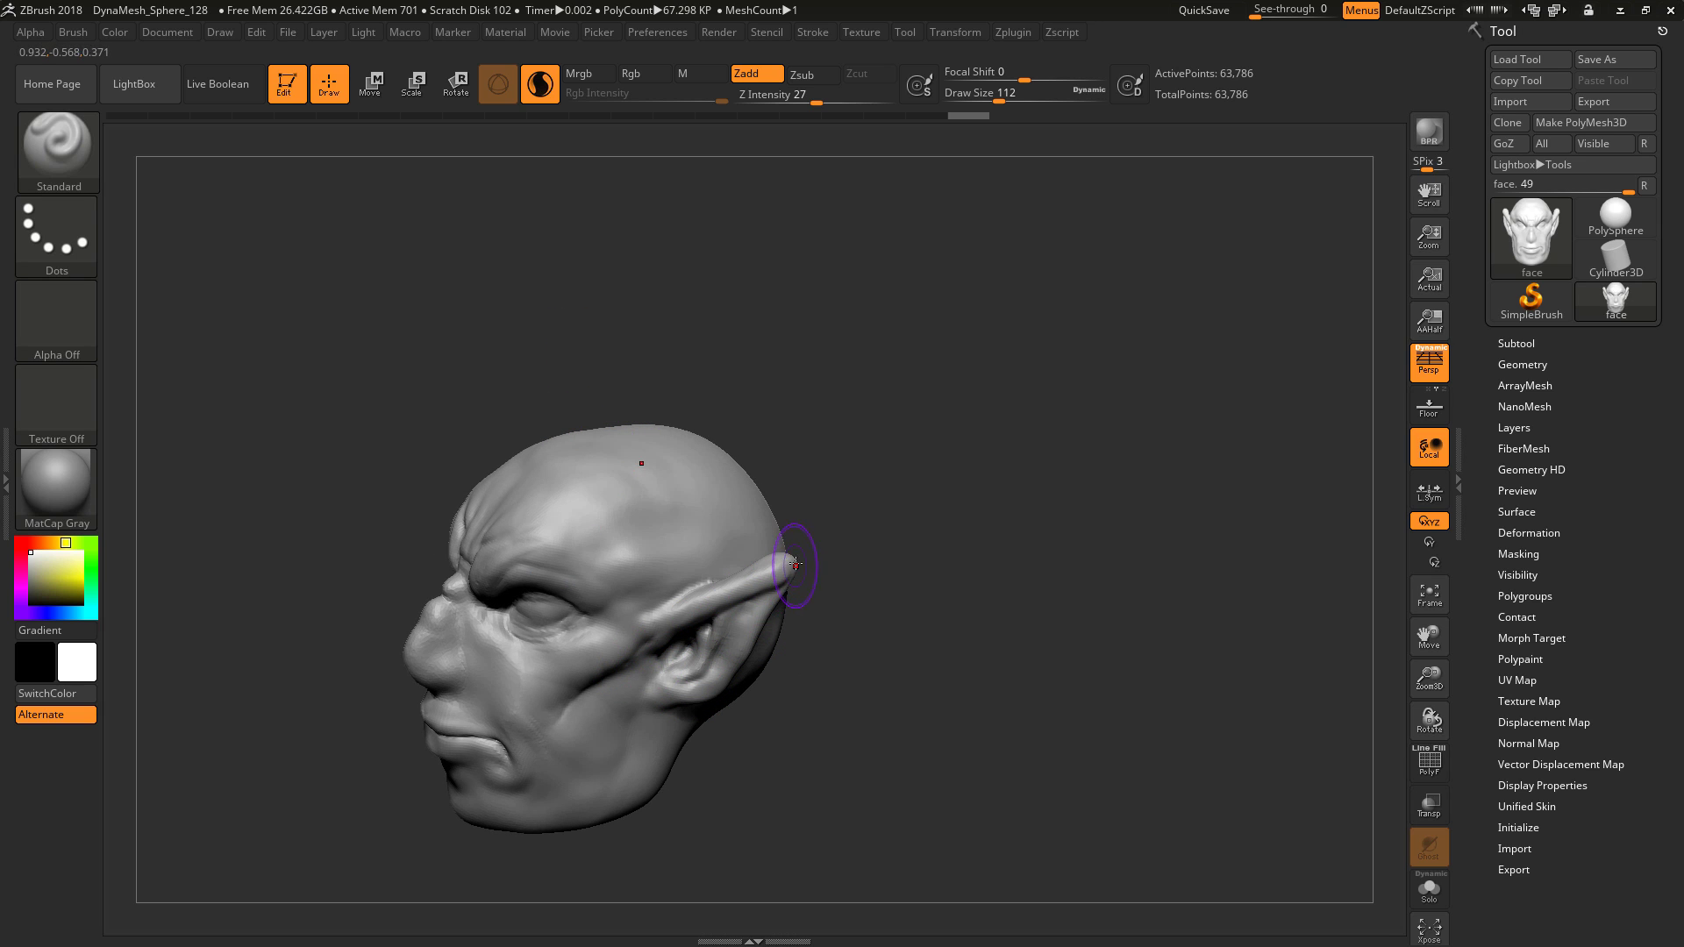
Sculpt lumpy bumps along the brows and temples, reducing the draw size to 71 and 54.
mouse_move(794, 564)
mouse_down()
mouse_move(882, 497)
mouse_move(890, 443)
mouse_move(934, 466)
mouse_move(913, 460)
mouse_up()
key(space)
drag(924, 396, 771, 343)
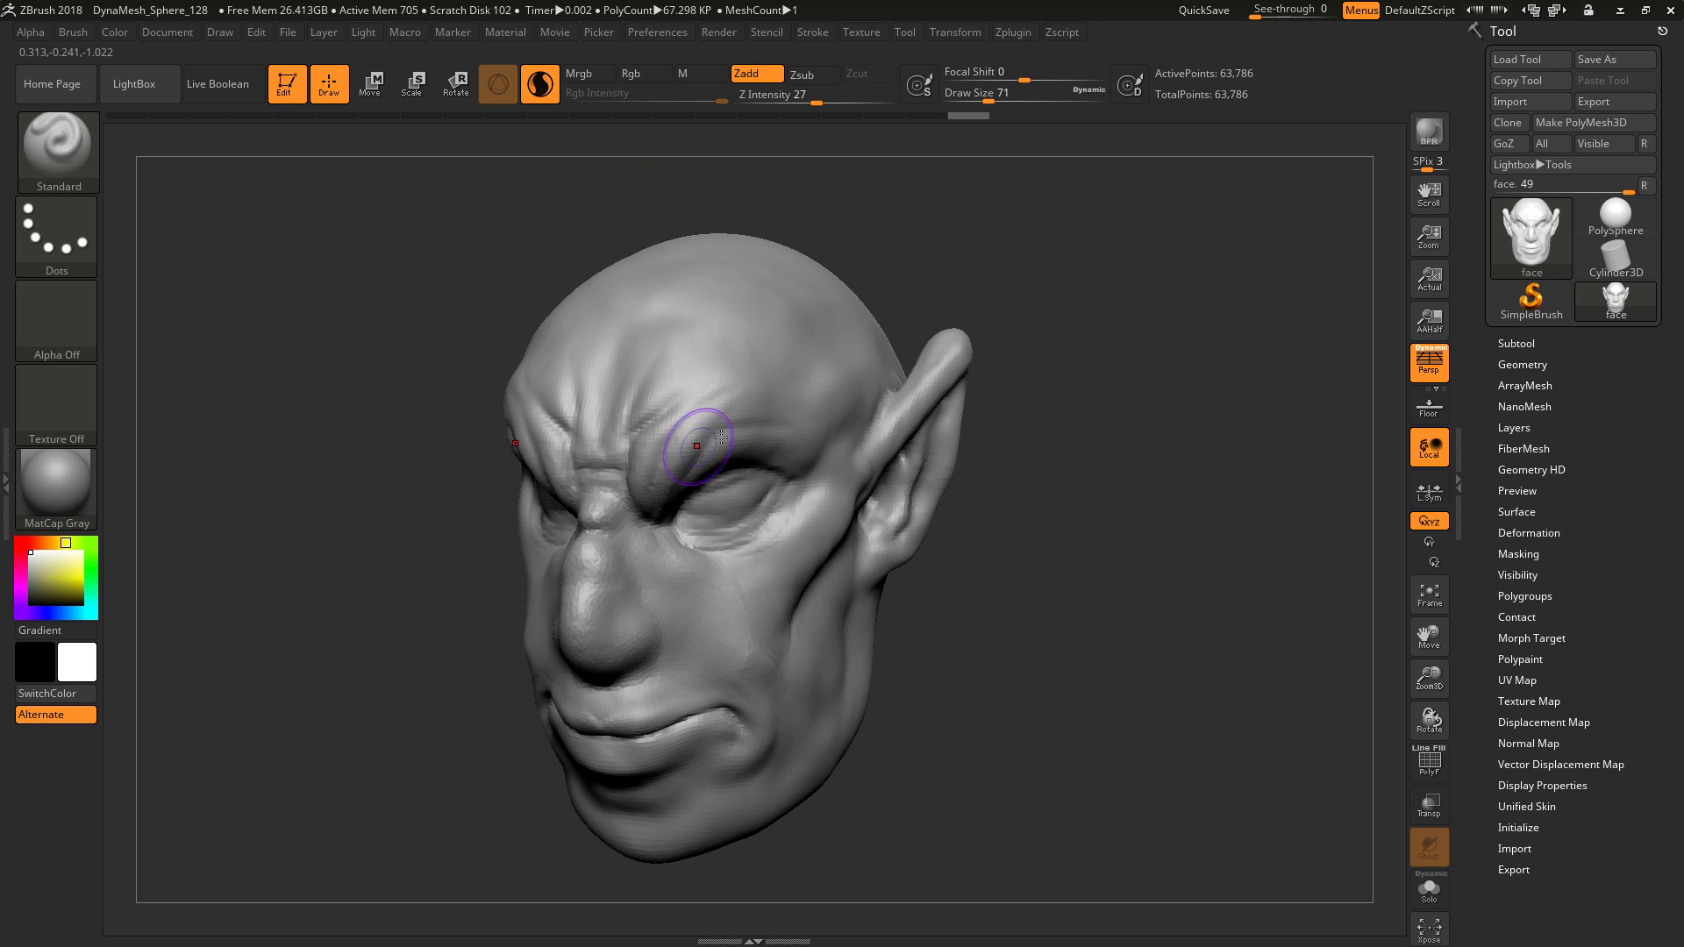
mouse_move(739, 426)
mouse_down()
mouse_move(781, 386)
mouse_move(678, 455)
mouse_move(818, 415)
mouse_move(706, 458)
mouse_up()
key(space)
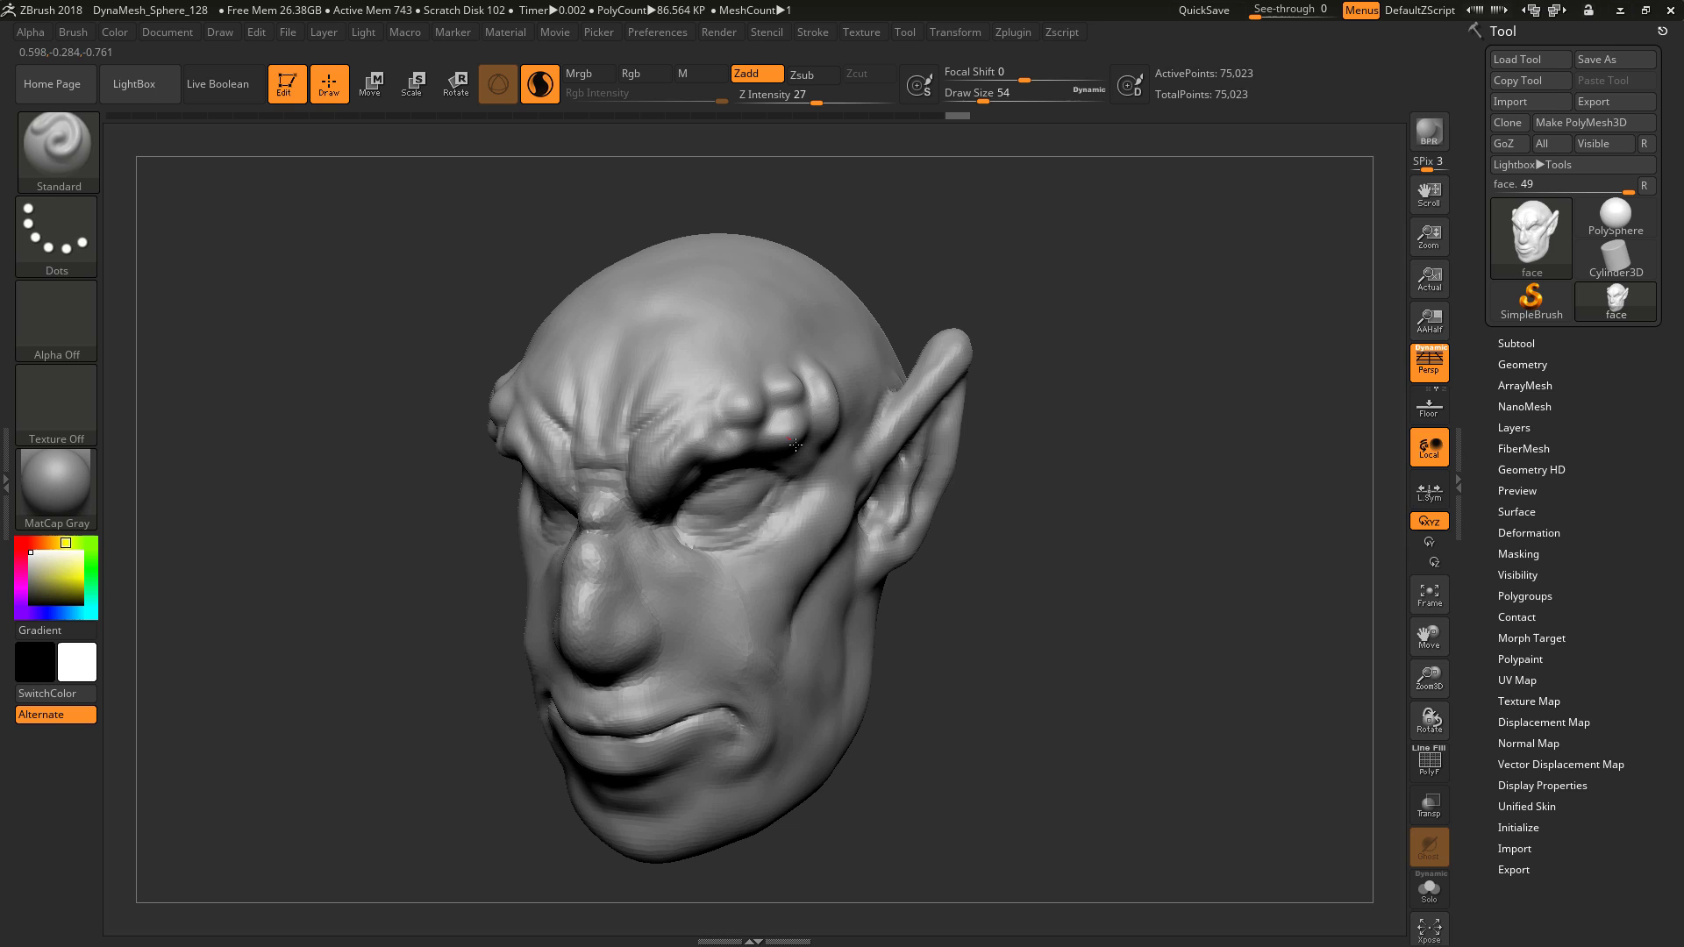
drag(851, 434, 844, 386)
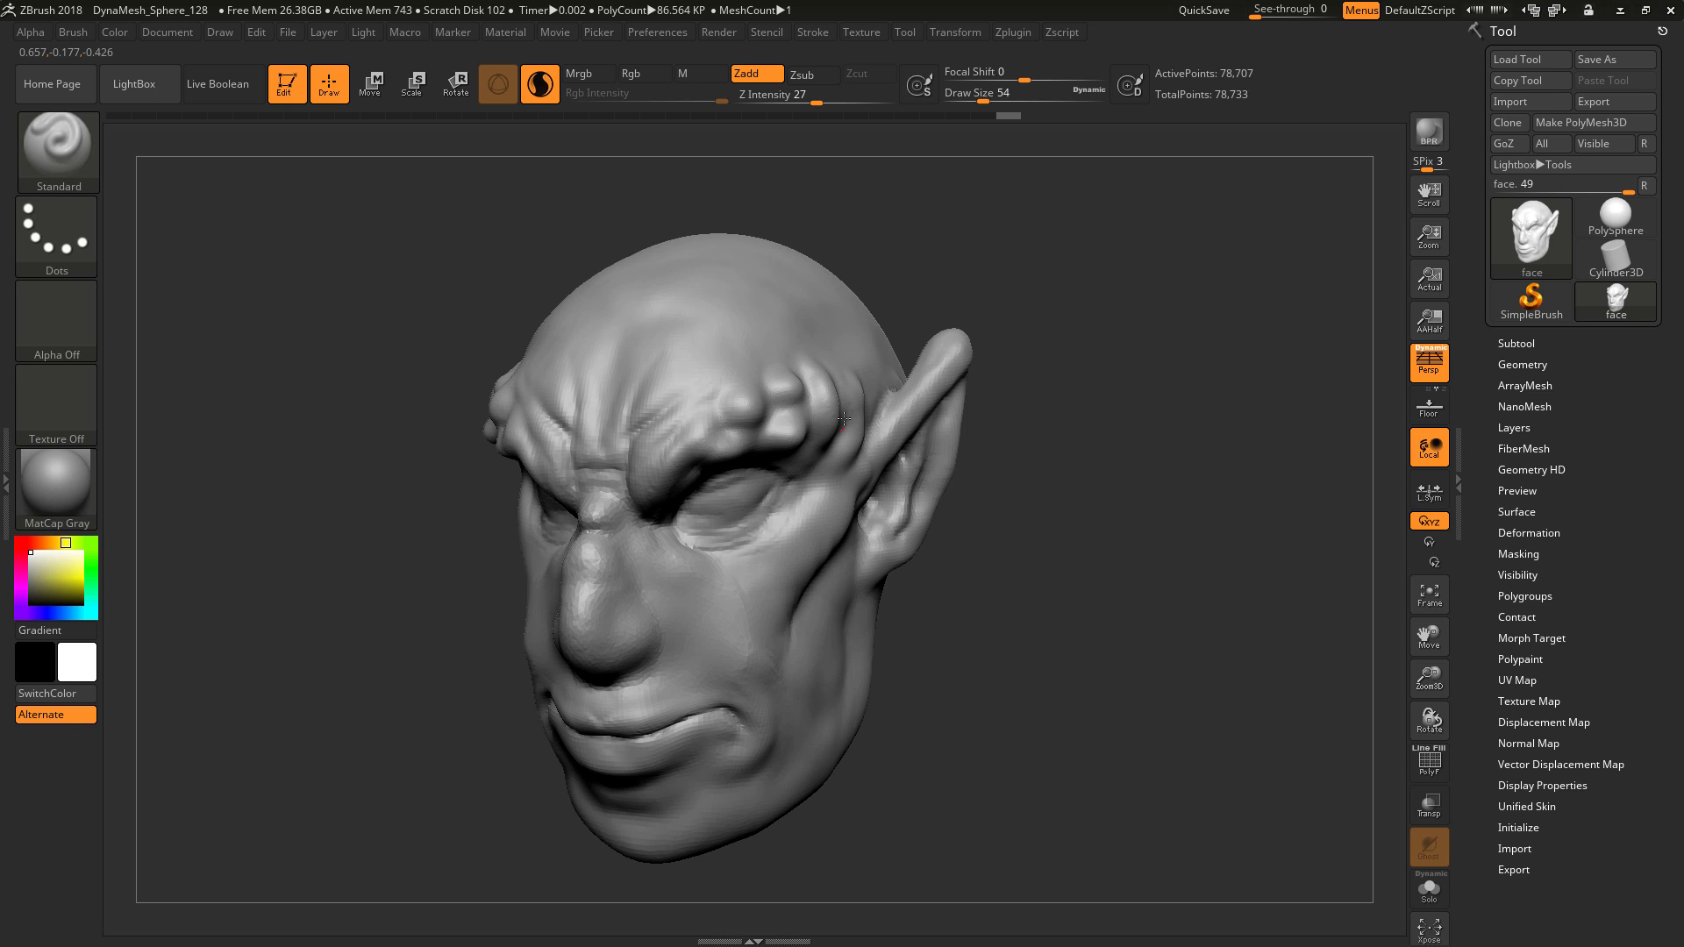
Add lumpy bumps across the cheekbones and under the eyes, and build up the area between the brows.
mouse_move(658, 554)
mouse_down()
mouse_move(733, 587)
mouse_move(757, 651)
mouse_move(770, 562)
mouse_move(816, 522)
mouse_up()
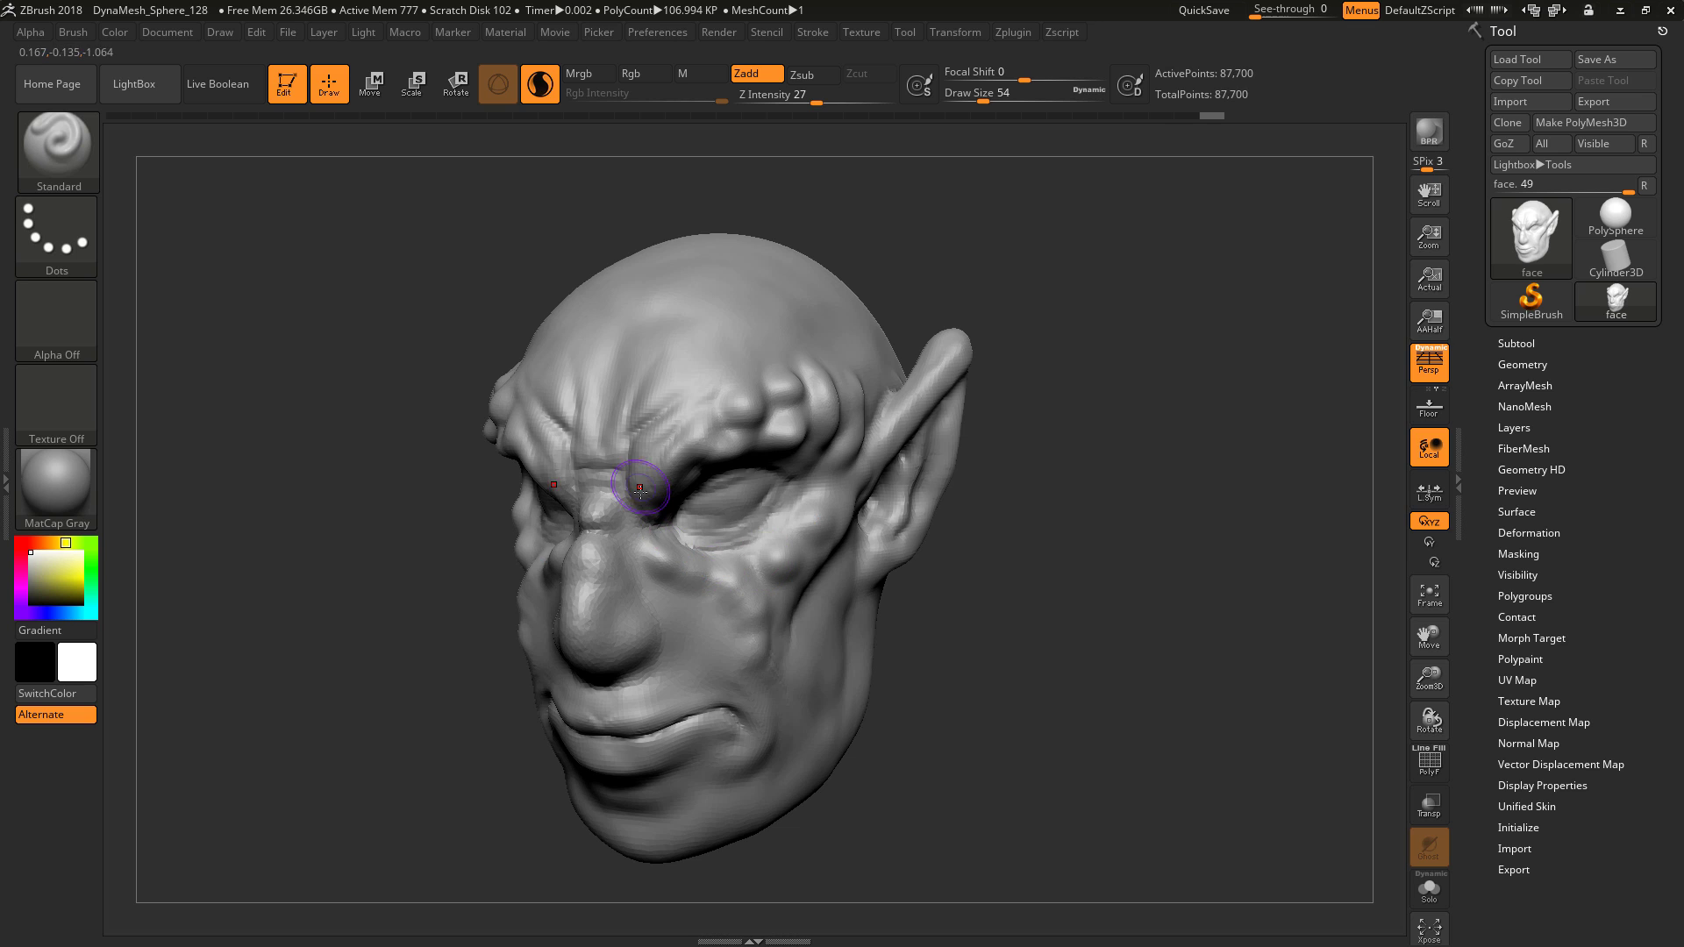
drag(640, 492, 658, 464)
mouse_move(1076, 313)
alt+mouse_down()
mouse_move(920, 298)
mouse_move(977, 293)
mouse_move(820, 376)
alt+mouse_up()
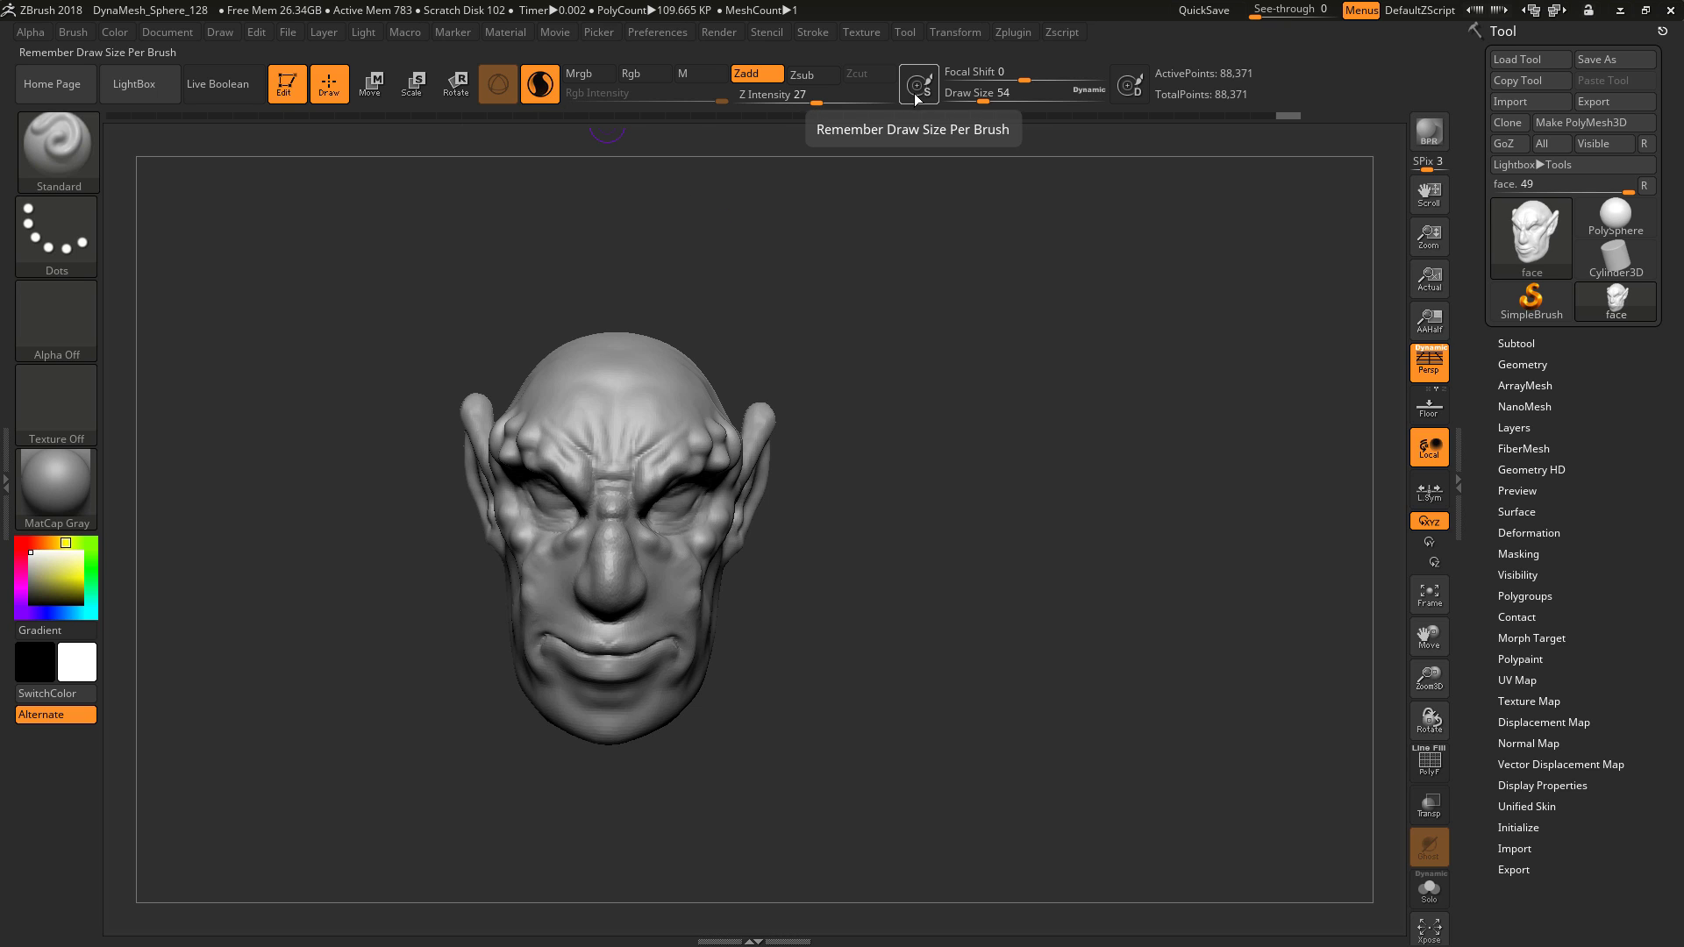
Enable Remember Draw Size Per Brush and give the ClayBuildup brush a draw size of 212.
key(b)
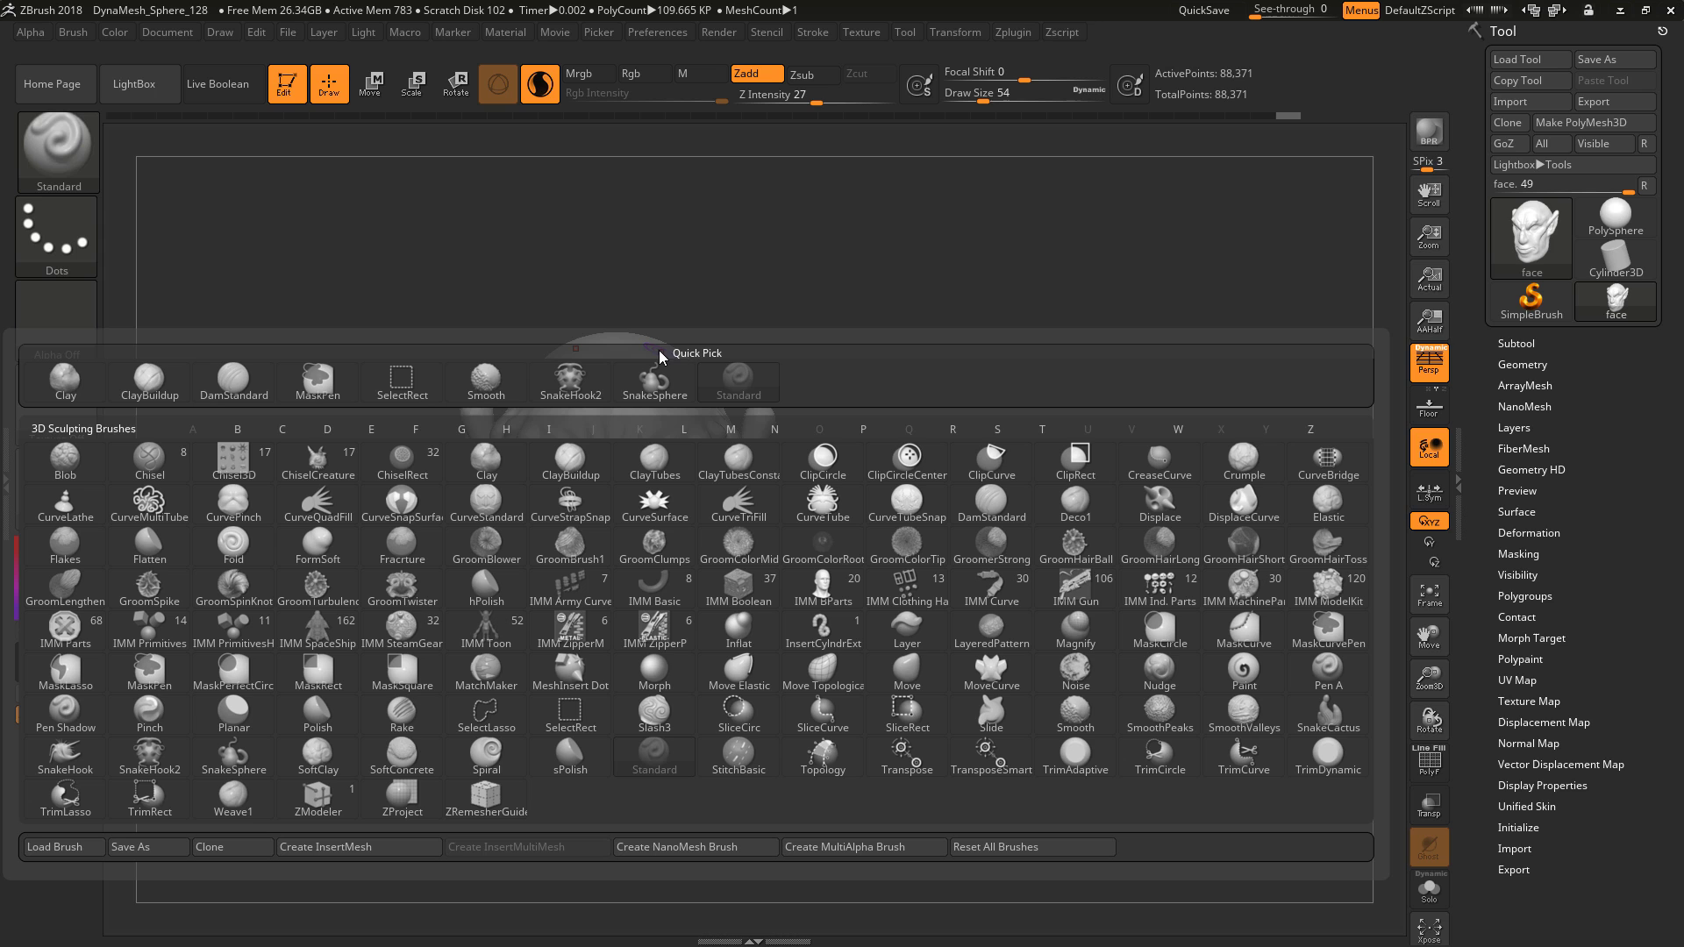
click(156, 380)
click(913, 95)
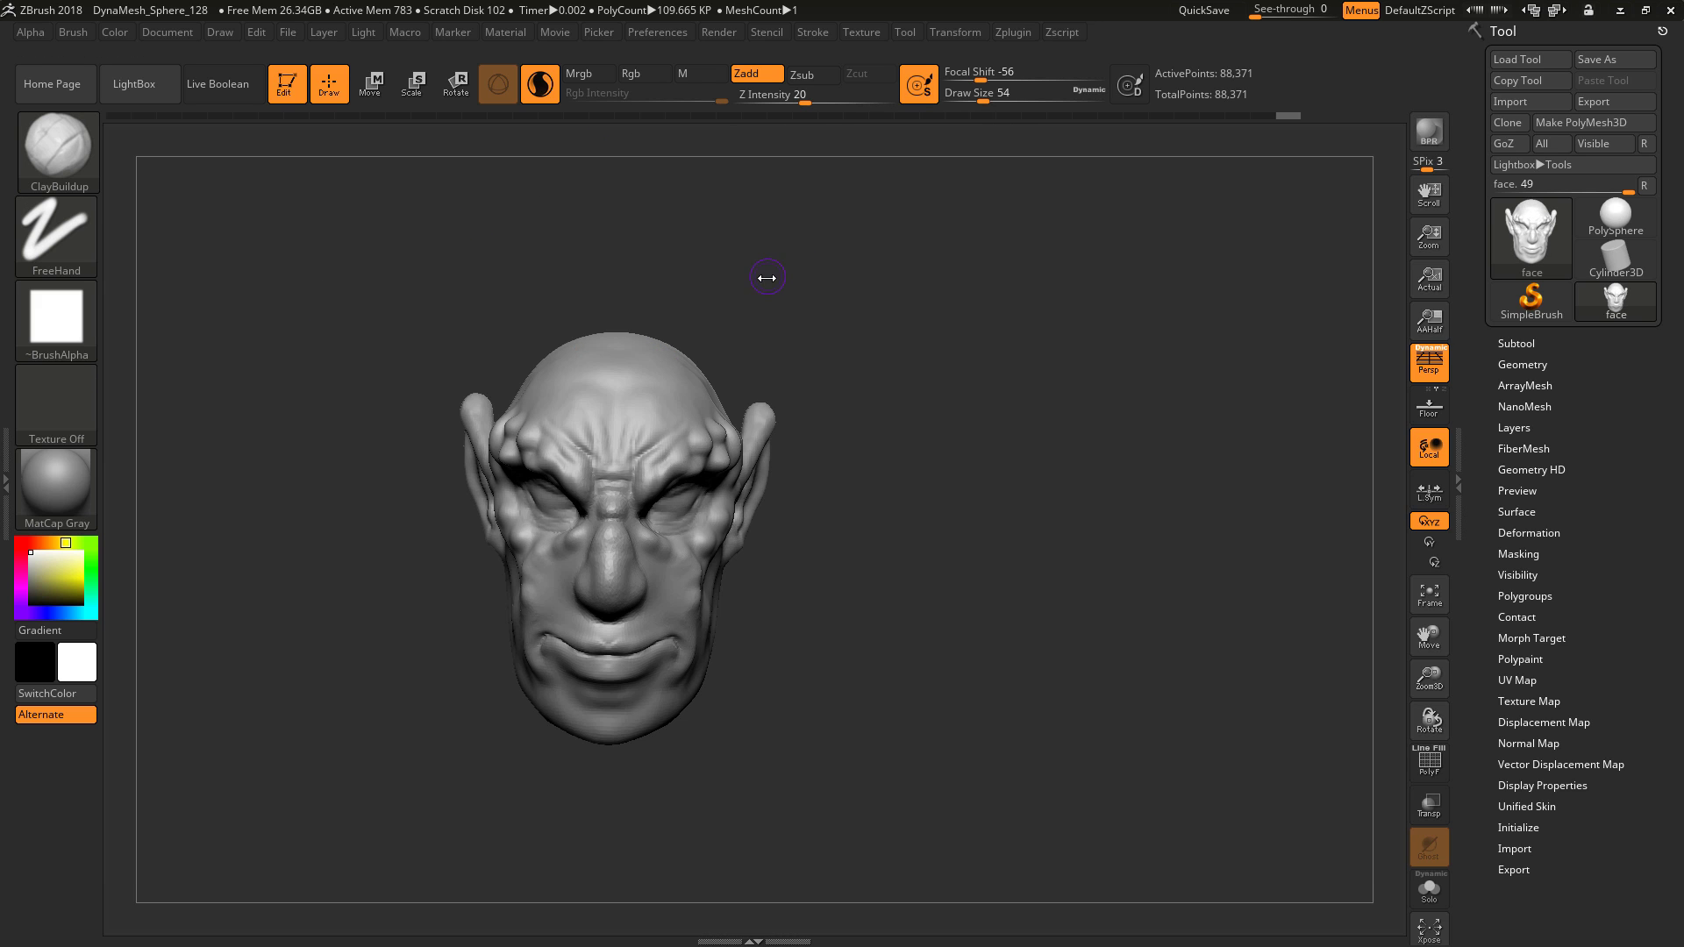
key(space)
click(794, 279)
Switch back to the Standard brush and sculpt raised strokes on the forehead.
key(b)
key(s)
key(t)
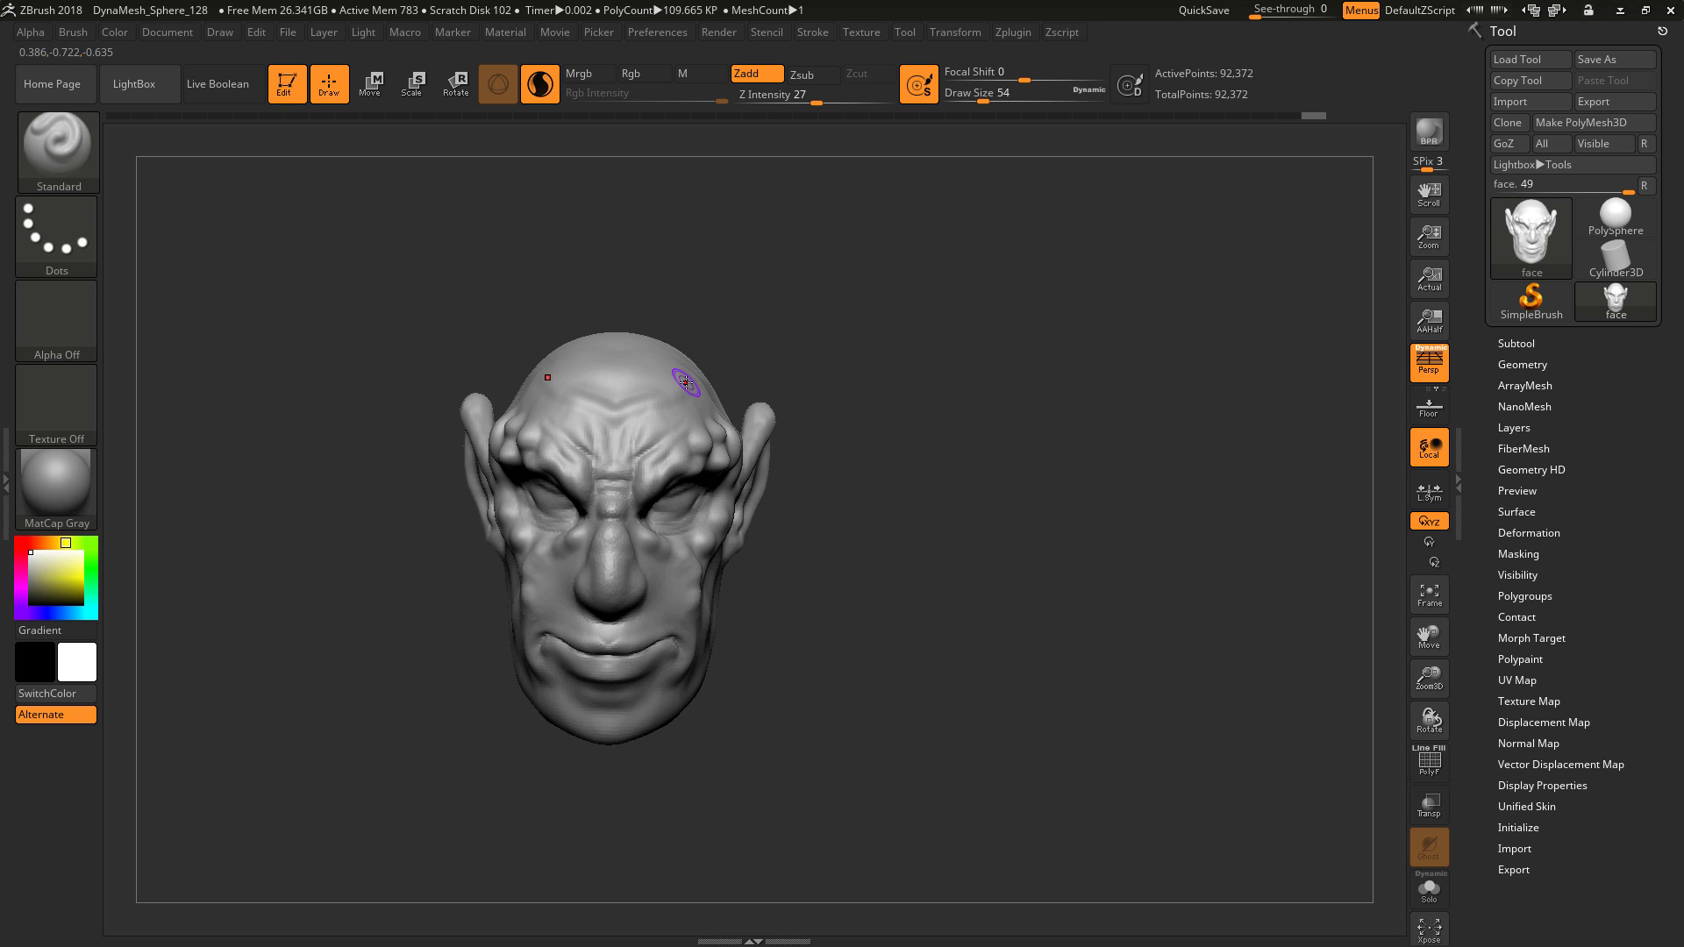
Build up the forehead and brow with the ClayBuildup brush, reducing its draw size to 124.
key(b)
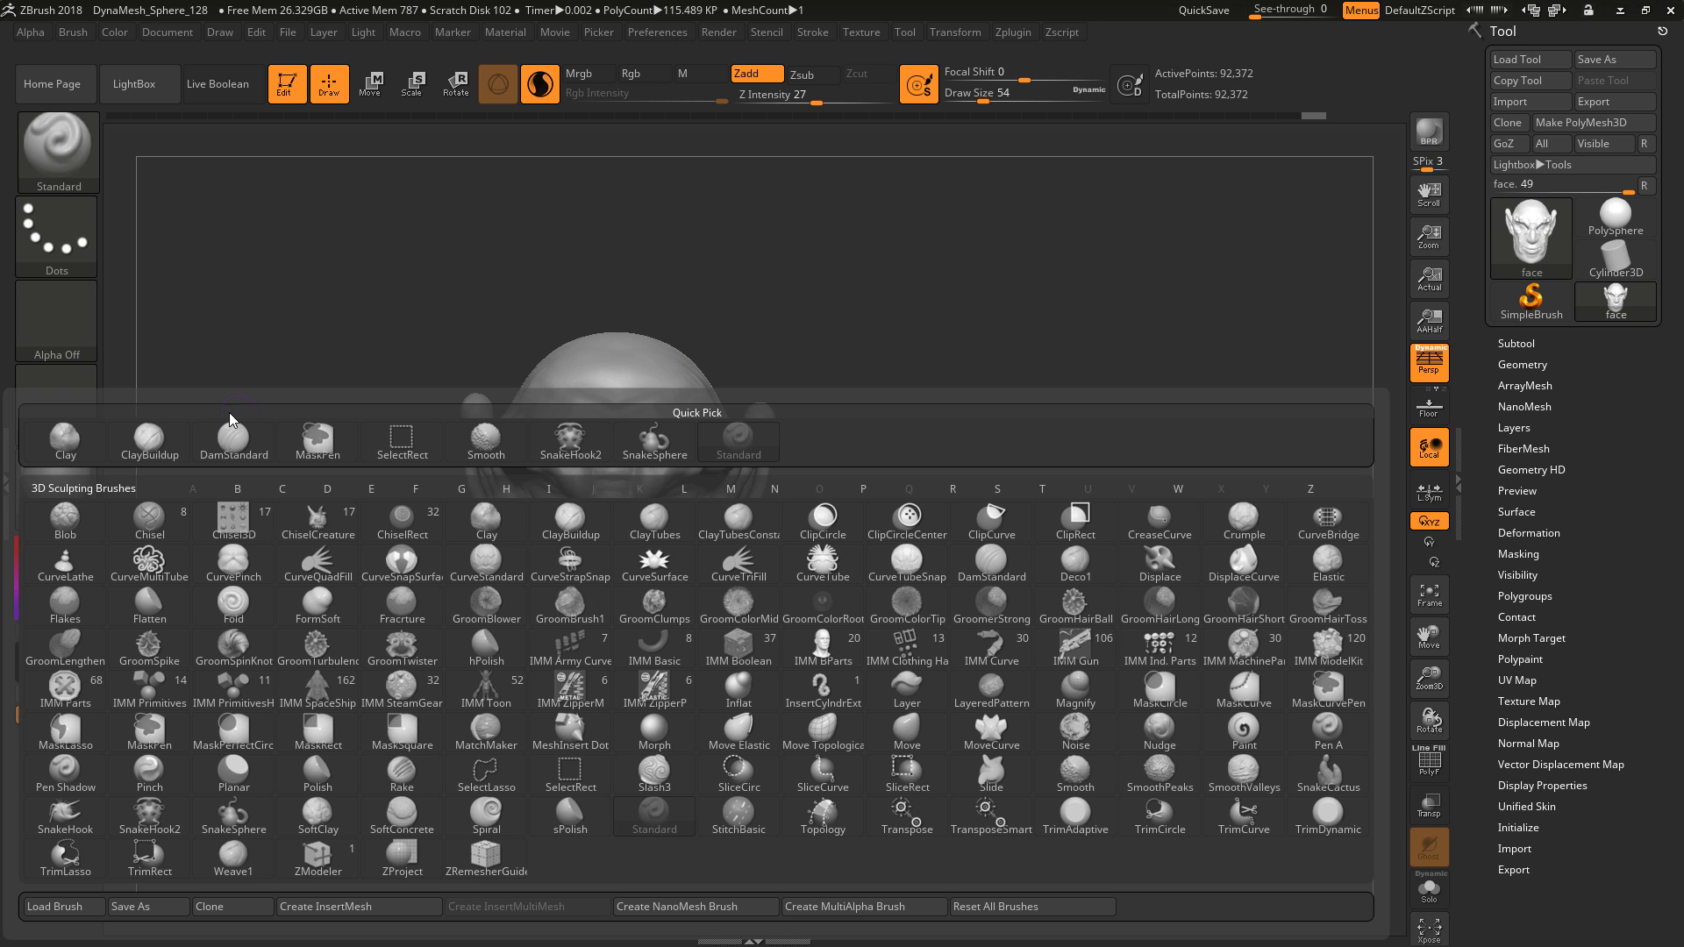
click(168, 444)
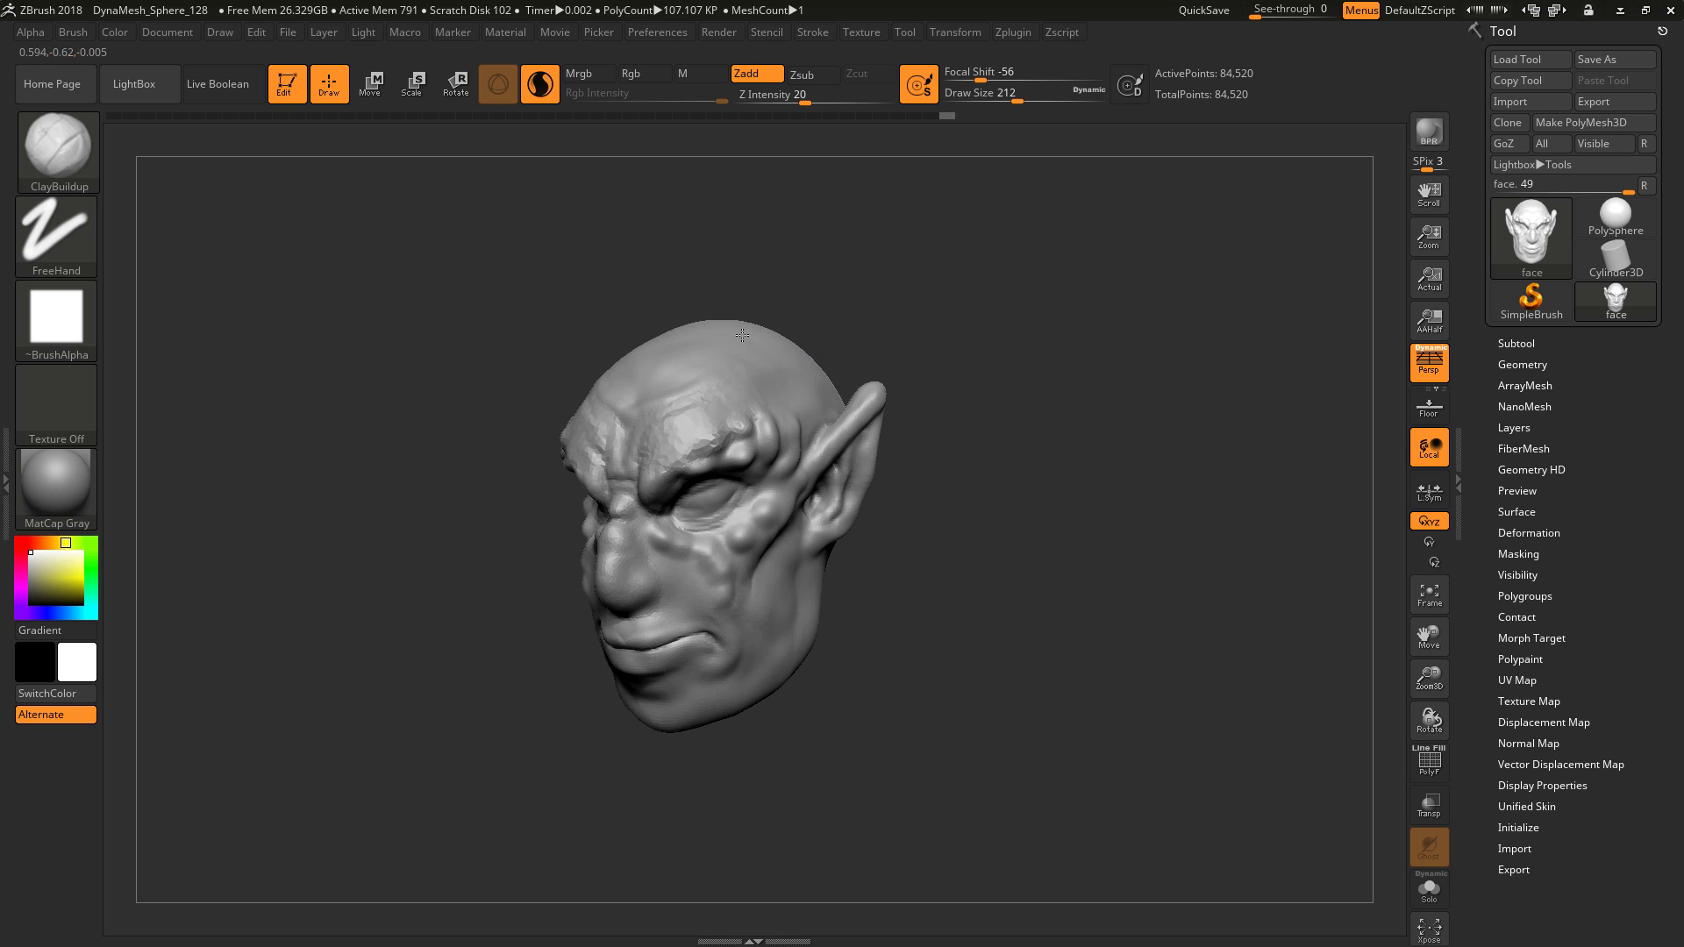
mouse_move(756, 261)
mouse_down()
mouse_move(713, 258)
mouse_move(979, 172)
mouse_up()
key(space)
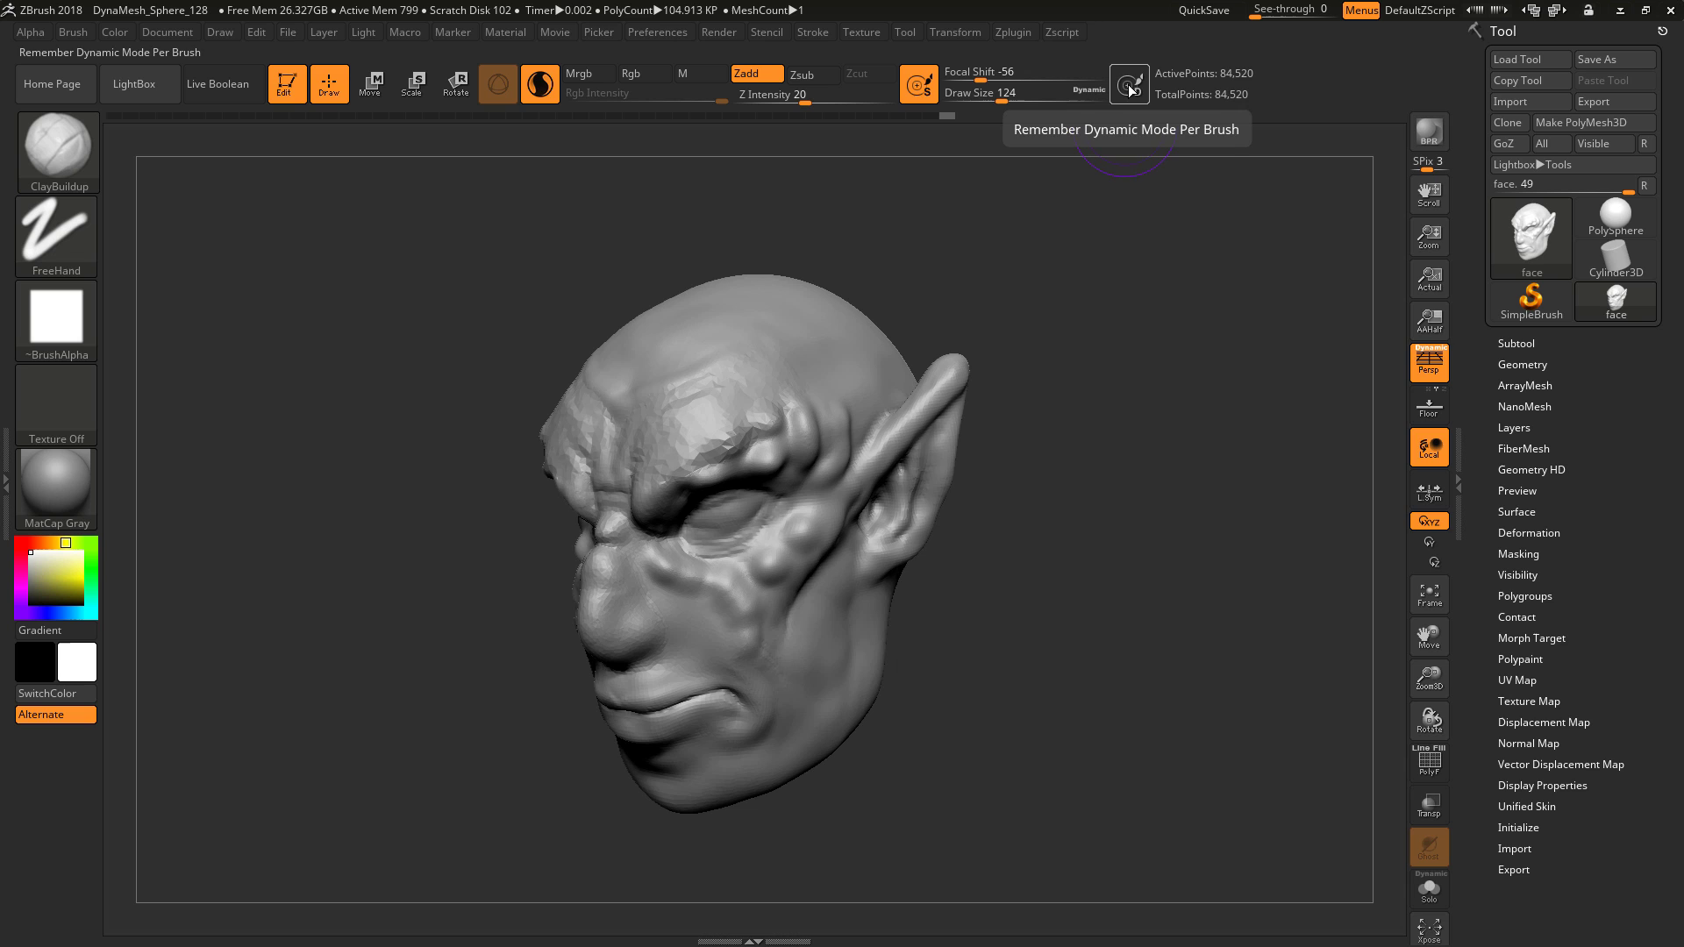
drag(688, 387, 666, 478)
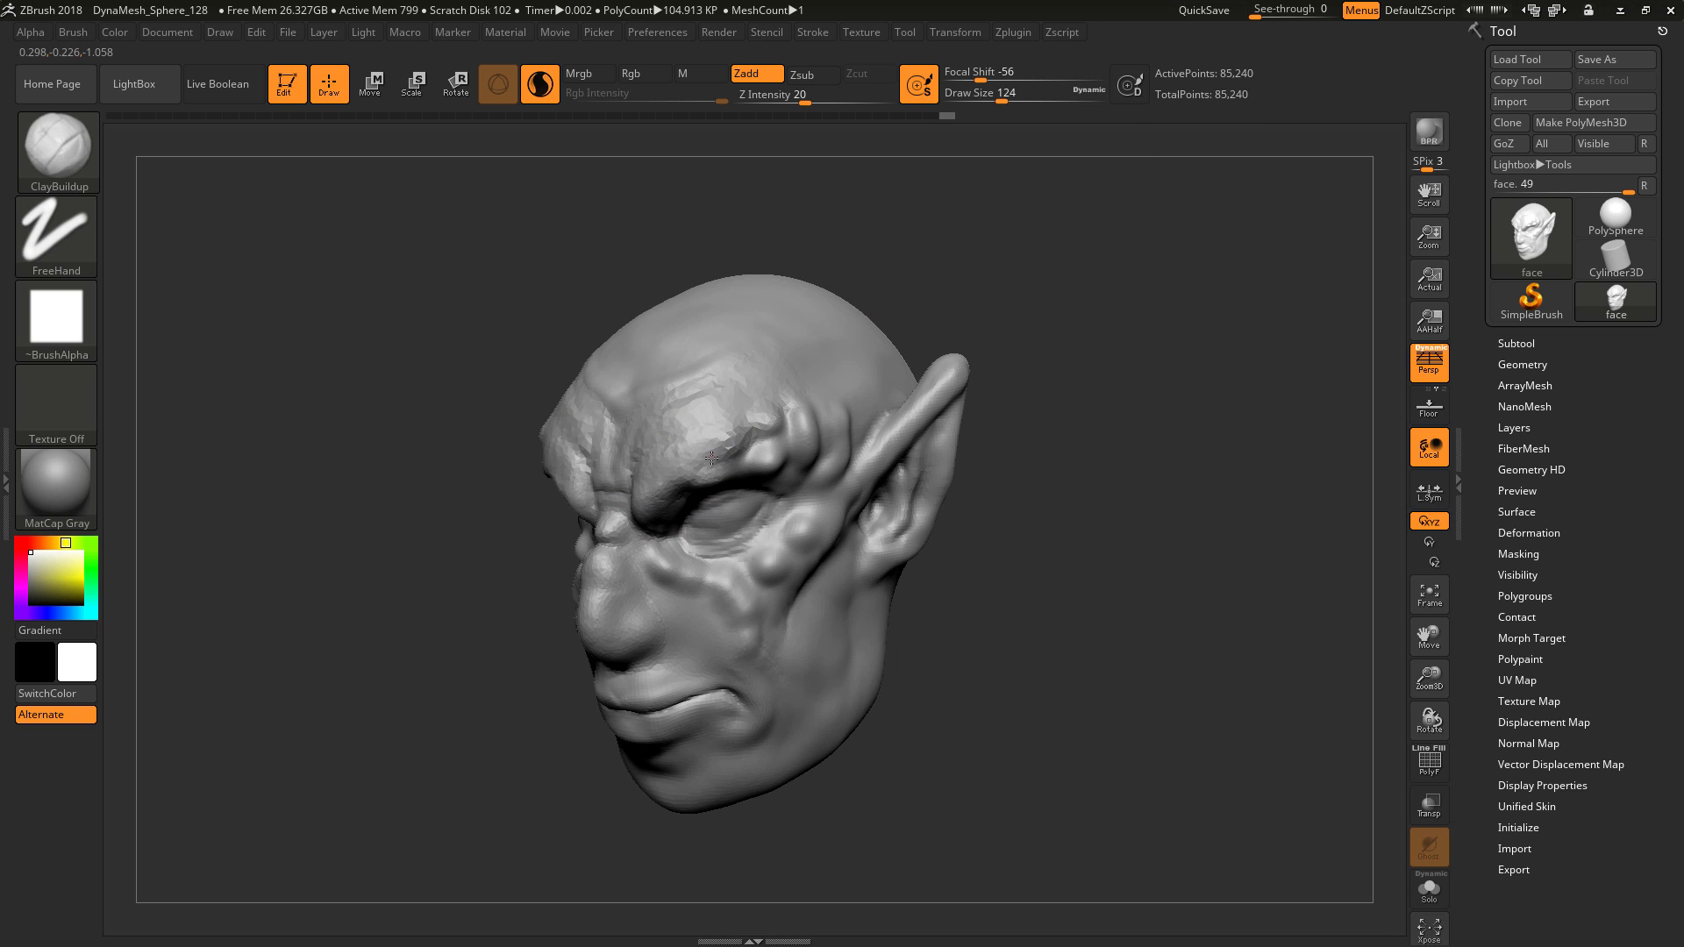
Smooth the forehead and brow, and shape strand-like vertical ridges along the eyebrows with the ClayBuildup brush.
mouse_move(825, 254)
mouse_down()
mouse_move(883, 237)
mouse_move(854, 233)
mouse_up()
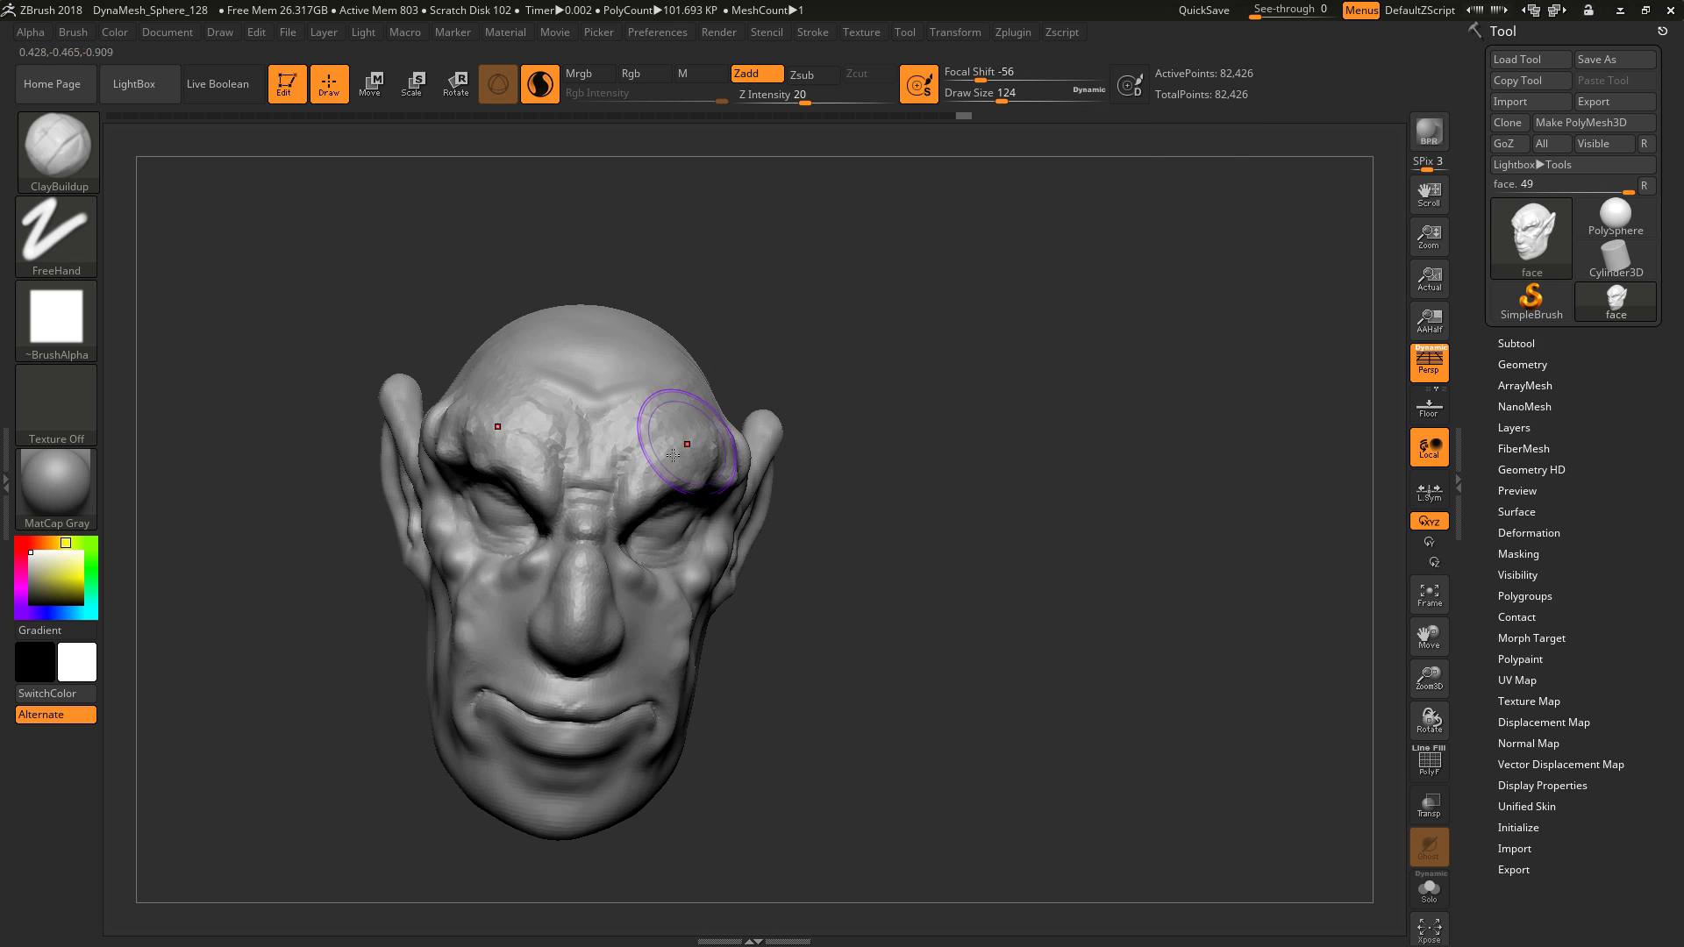
shift+drag(643, 433, 676, 432)
drag(790, 325, 744, 346)
mouse_move(760, 429)
shift+mouse_down()
mouse_move(737, 458)
mouse_move(650, 480)
shift+mouse_up()
mouse_move(641, 423)
mouse_down()
mouse_move(656, 480)
mouse_move(688, 472)
mouse_up()
drag(736, 428, 755, 477)
drag(779, 419, 791, 435)
drag(589, 271, 706, 278)
shift+drag(585, 425, 584, 399)
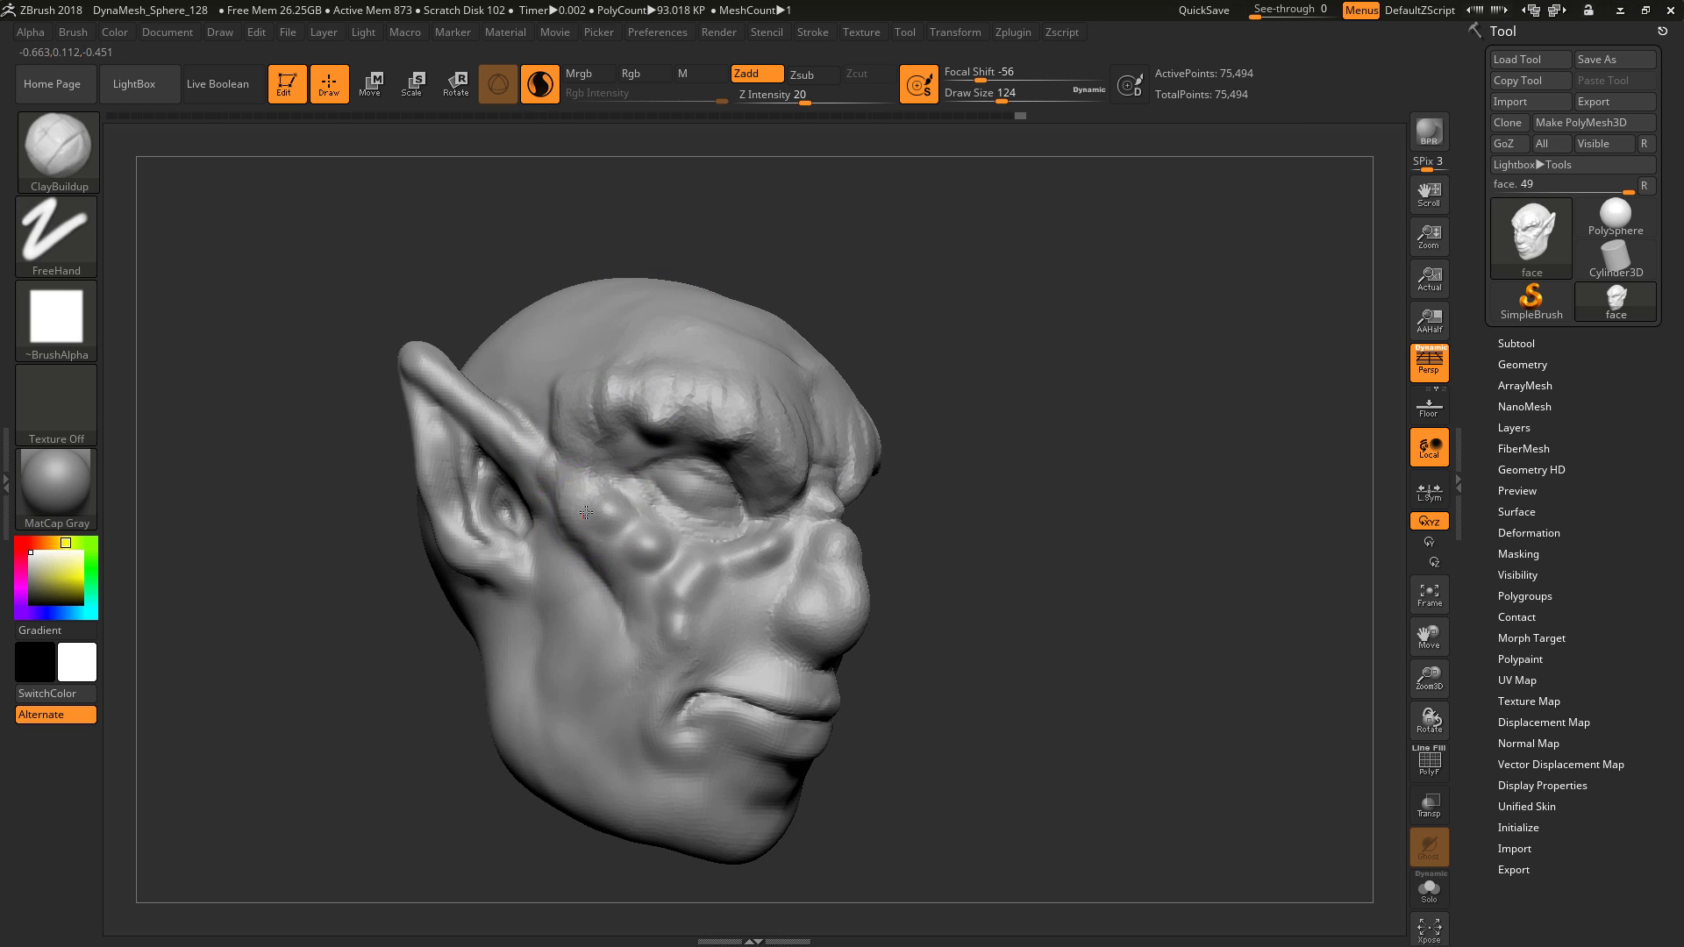
Smooth the bumps on the cheeks and the nose into the face, reducing the draw size to 80.
mouse_move(622, 544)
shift+mouse_down()
mouse_move(719, 571)
mouse_move(685, 607)
mouse_move(684, 640)
mouse_move(707, 609)
shift+mouse_up()
drag(978, 527, 917, 516)
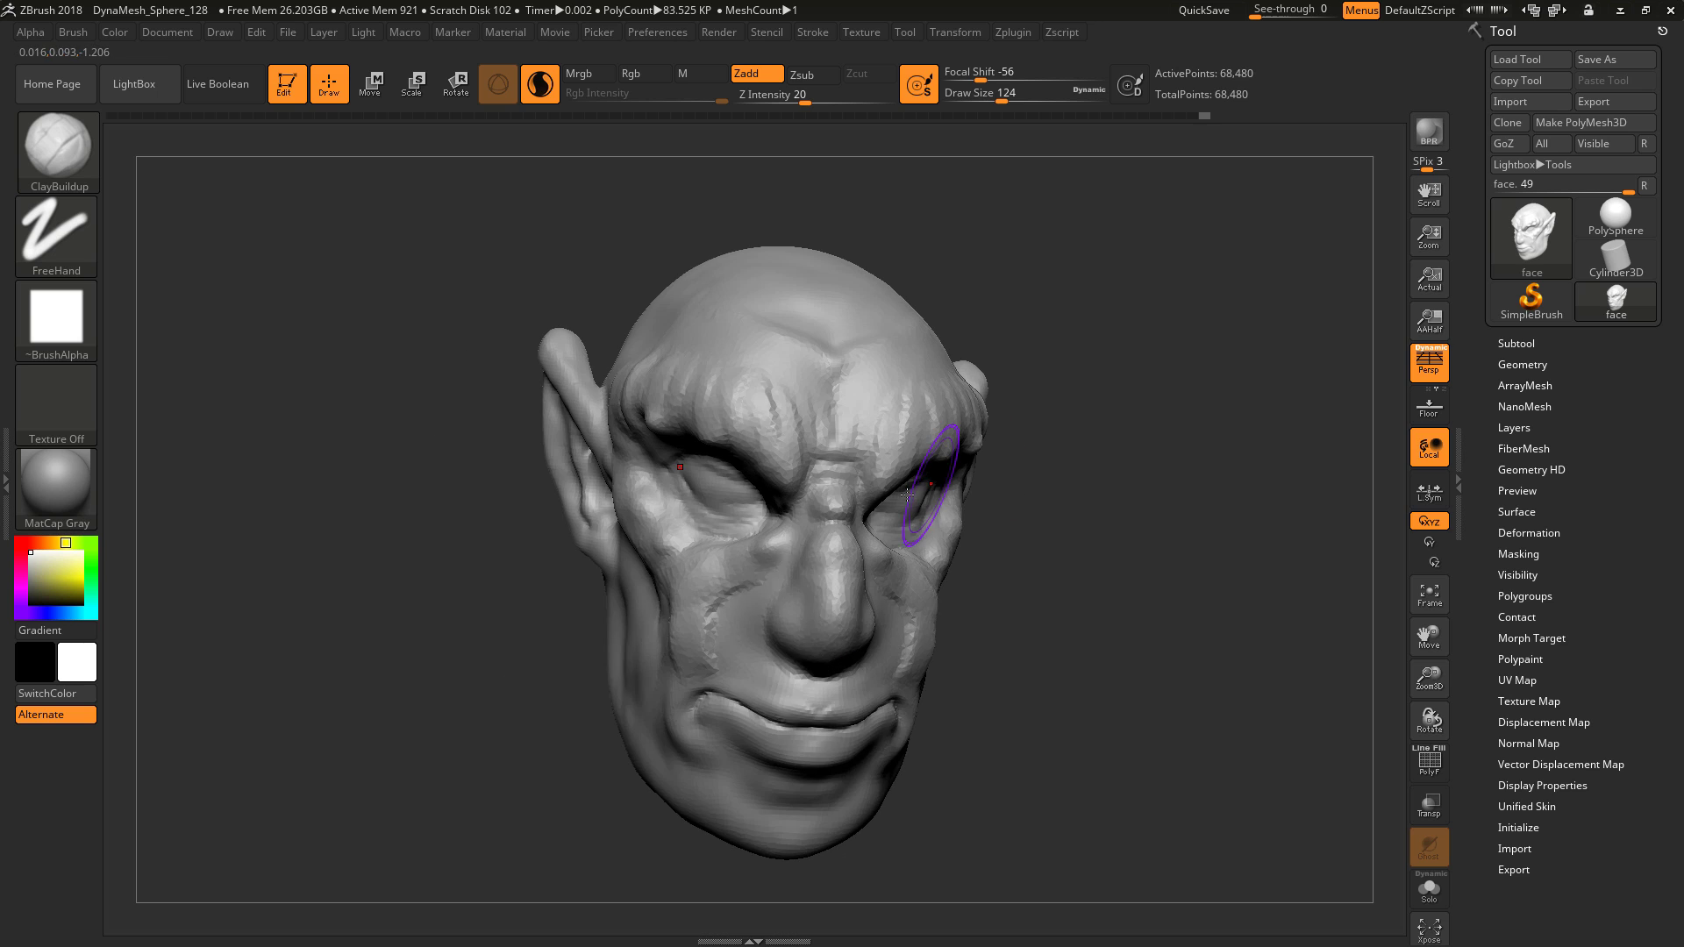
key(space)
mouse_move(802, 615)
mouse_down()
mouse_move(780, 609)
mouse_move(824, 625)
mouse_move(832, 526)
mouse_move(830, 577)
mouse_move(831, 560)
mouse_up()
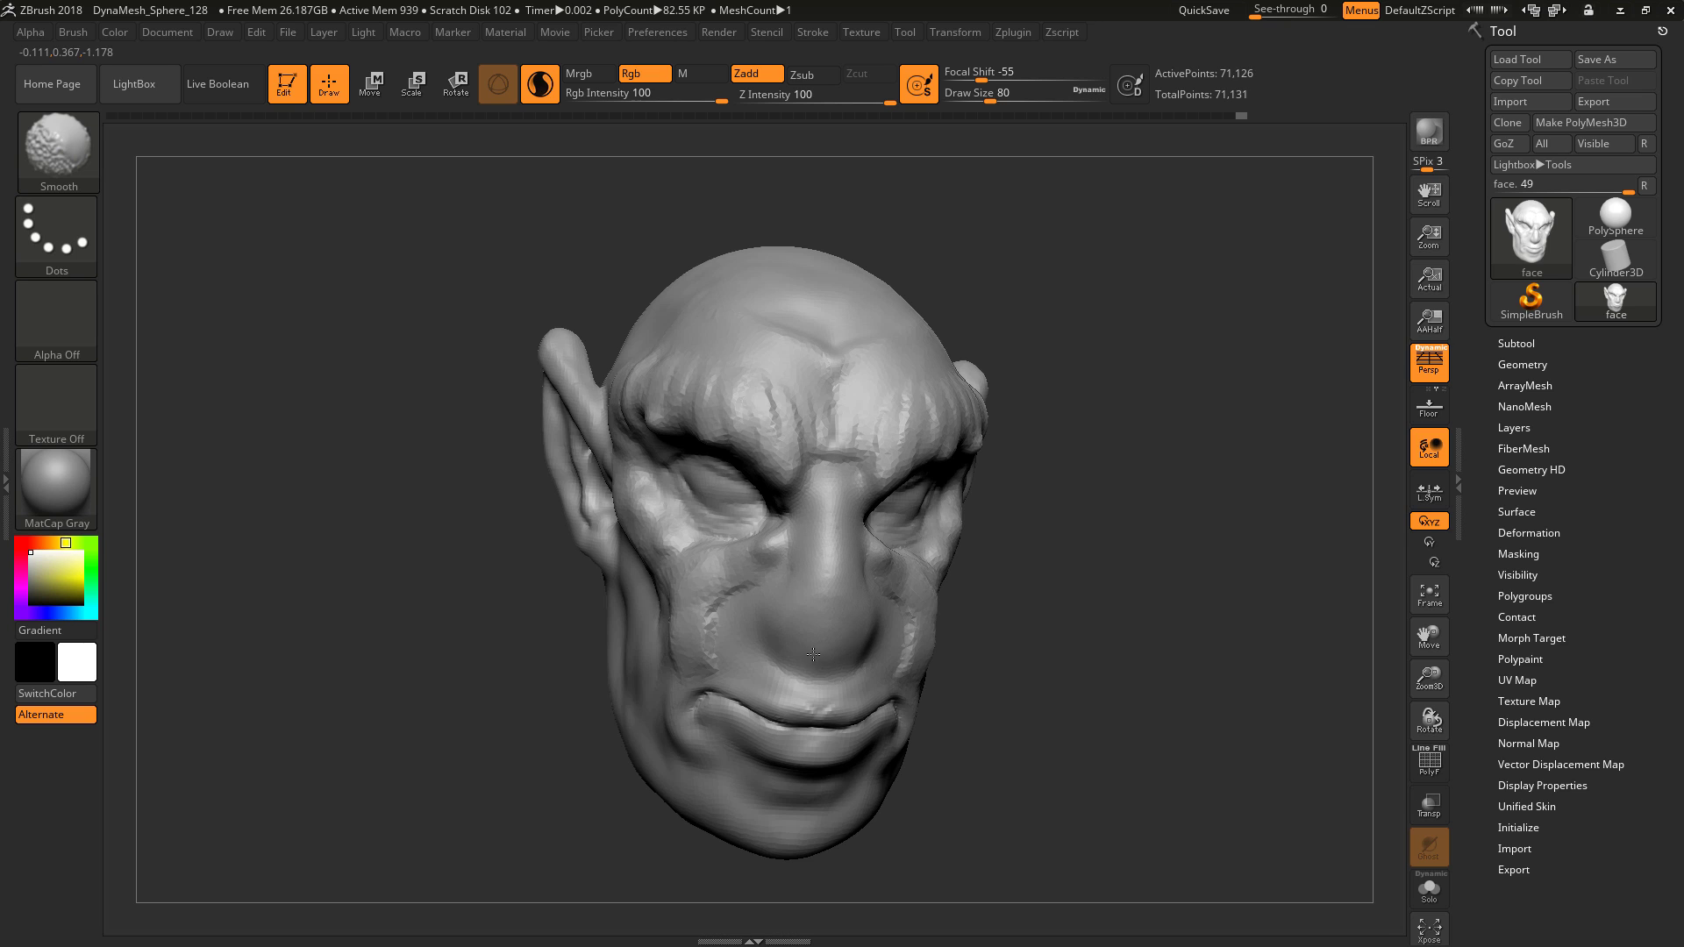
mouse_move(813, 654)
shift+mouse_down()
mouse_move(772, 660)
mouse_move(828, 593)
shift+mouse_up()
drag(439, 561, 579, 553)
mouse_move(719, 491)
shift+mouse_down()
mouse_move(660, 412)
mouse_move(728, 491)
shift+mouse_up()
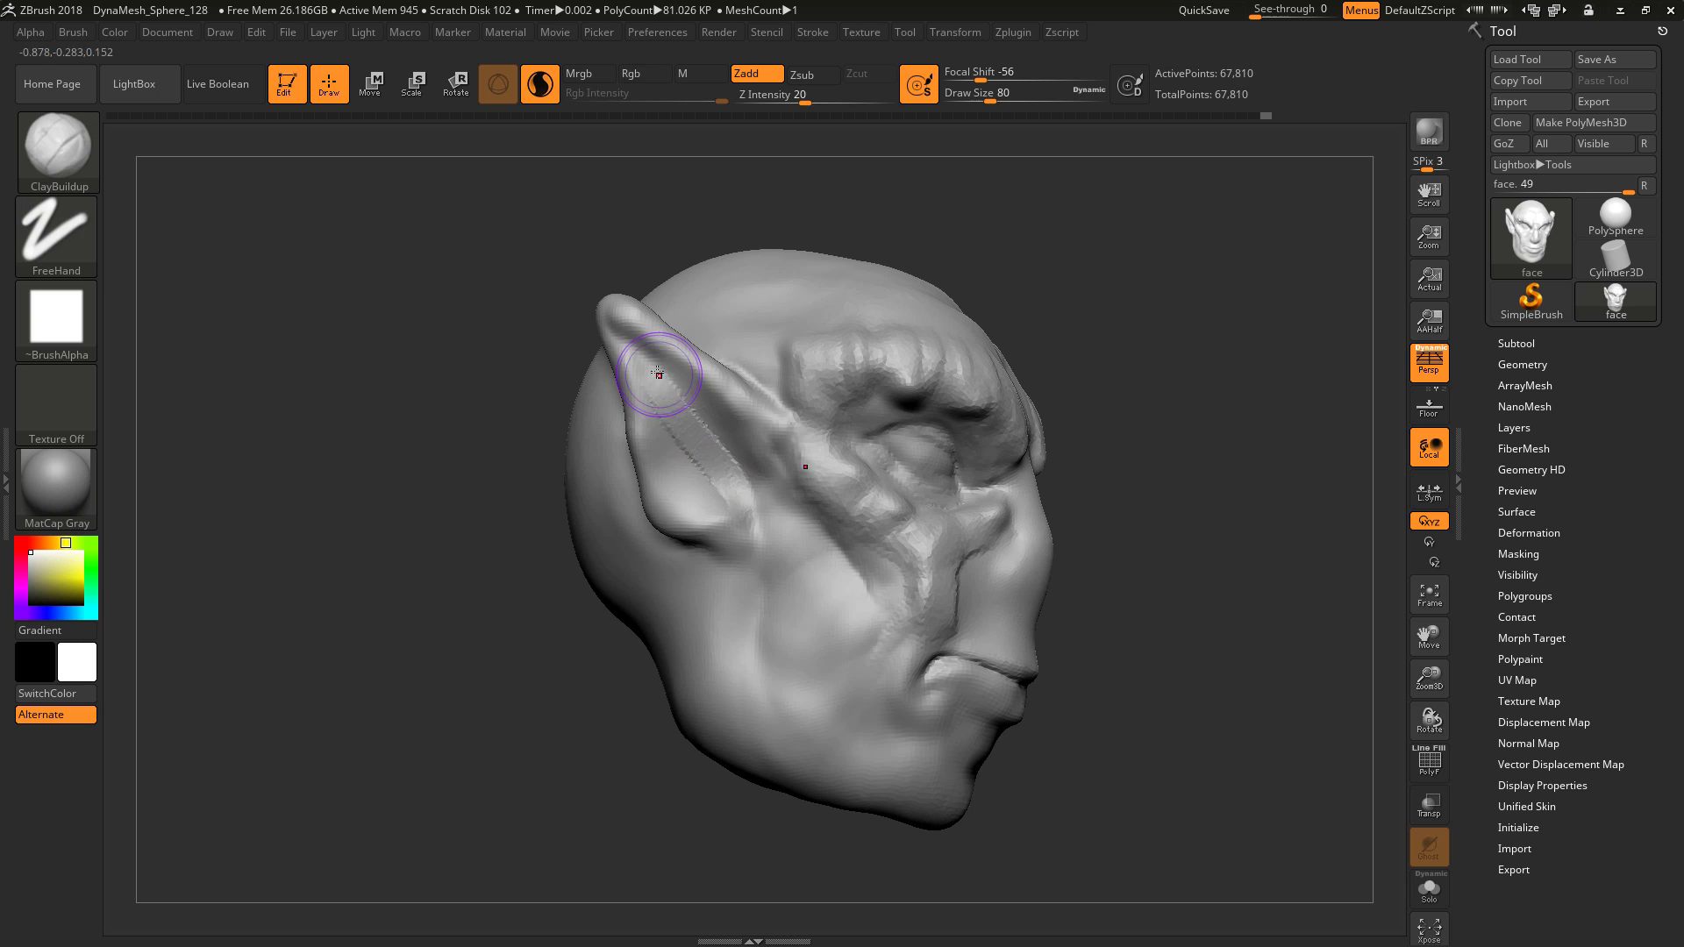
Build up long streaked ridges running along the ears with the ClayBuildup brush.
mouse_move(658, 372)
mouse_down()
mouse_move(726, 510)
mouse_move(654, 355)
mouse_move(778, 496)
mouse_up()
alt+drag(1094, 316, 958, 261)
drag(958, 261, 772, 327)
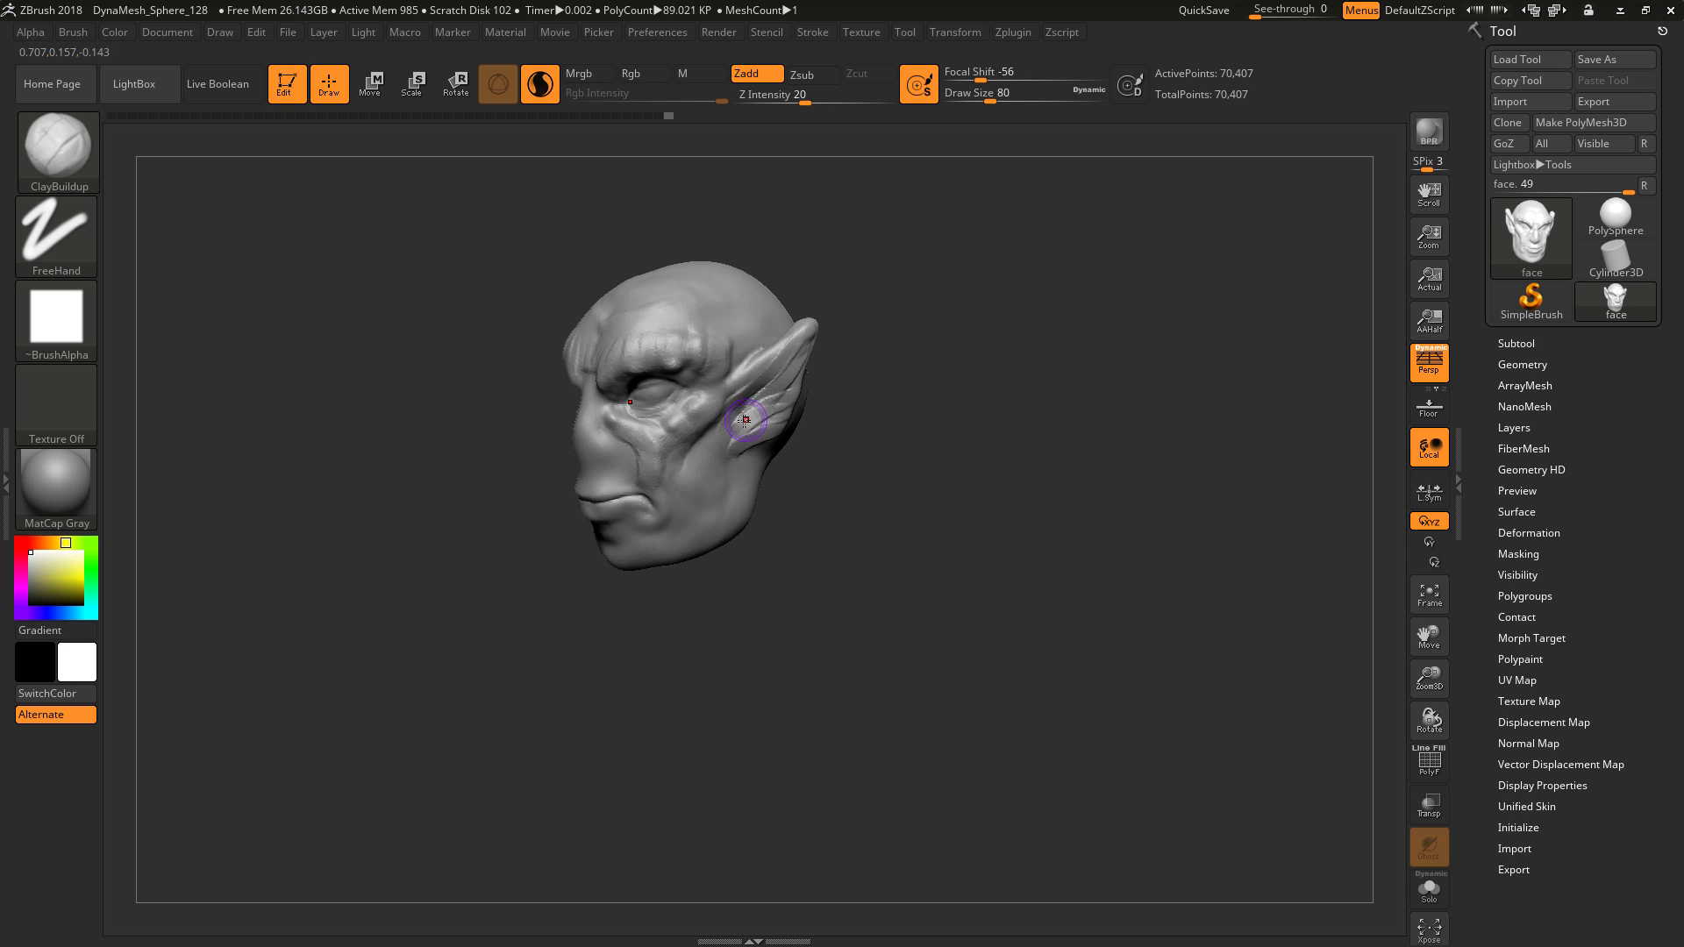
mouse_move(745, 420)
mouse_down()
mouse_move(829, 329)
mouse_move(913, 332)
mouse_move(878, 333)
mouse_up()
key(shift)
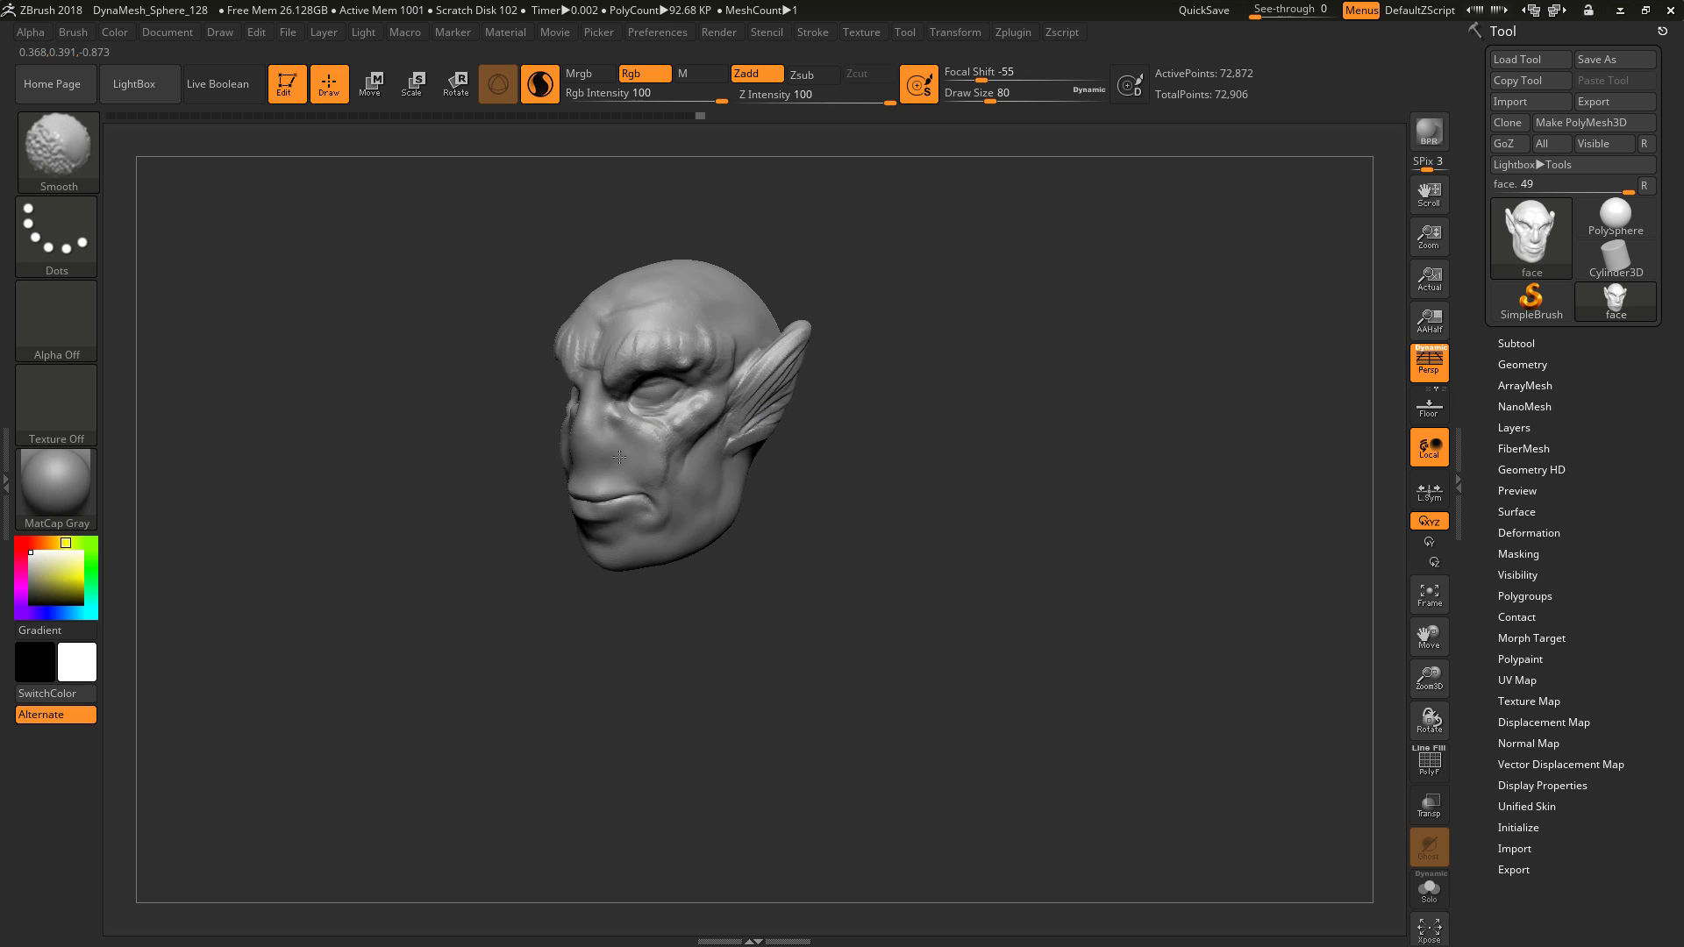
alt+drag(448, 404, 491, 540)
drag(452, 469, 519, 476)
mouse_move(467, 427)
alt+mouse_down()
mouse_move(530, 438)
mouse_move(569, 310)
alt+mouse_up()
Pull a pair of horns out of the forehead with the SnakeHook2 brush at a draw size of 108.
key(b)
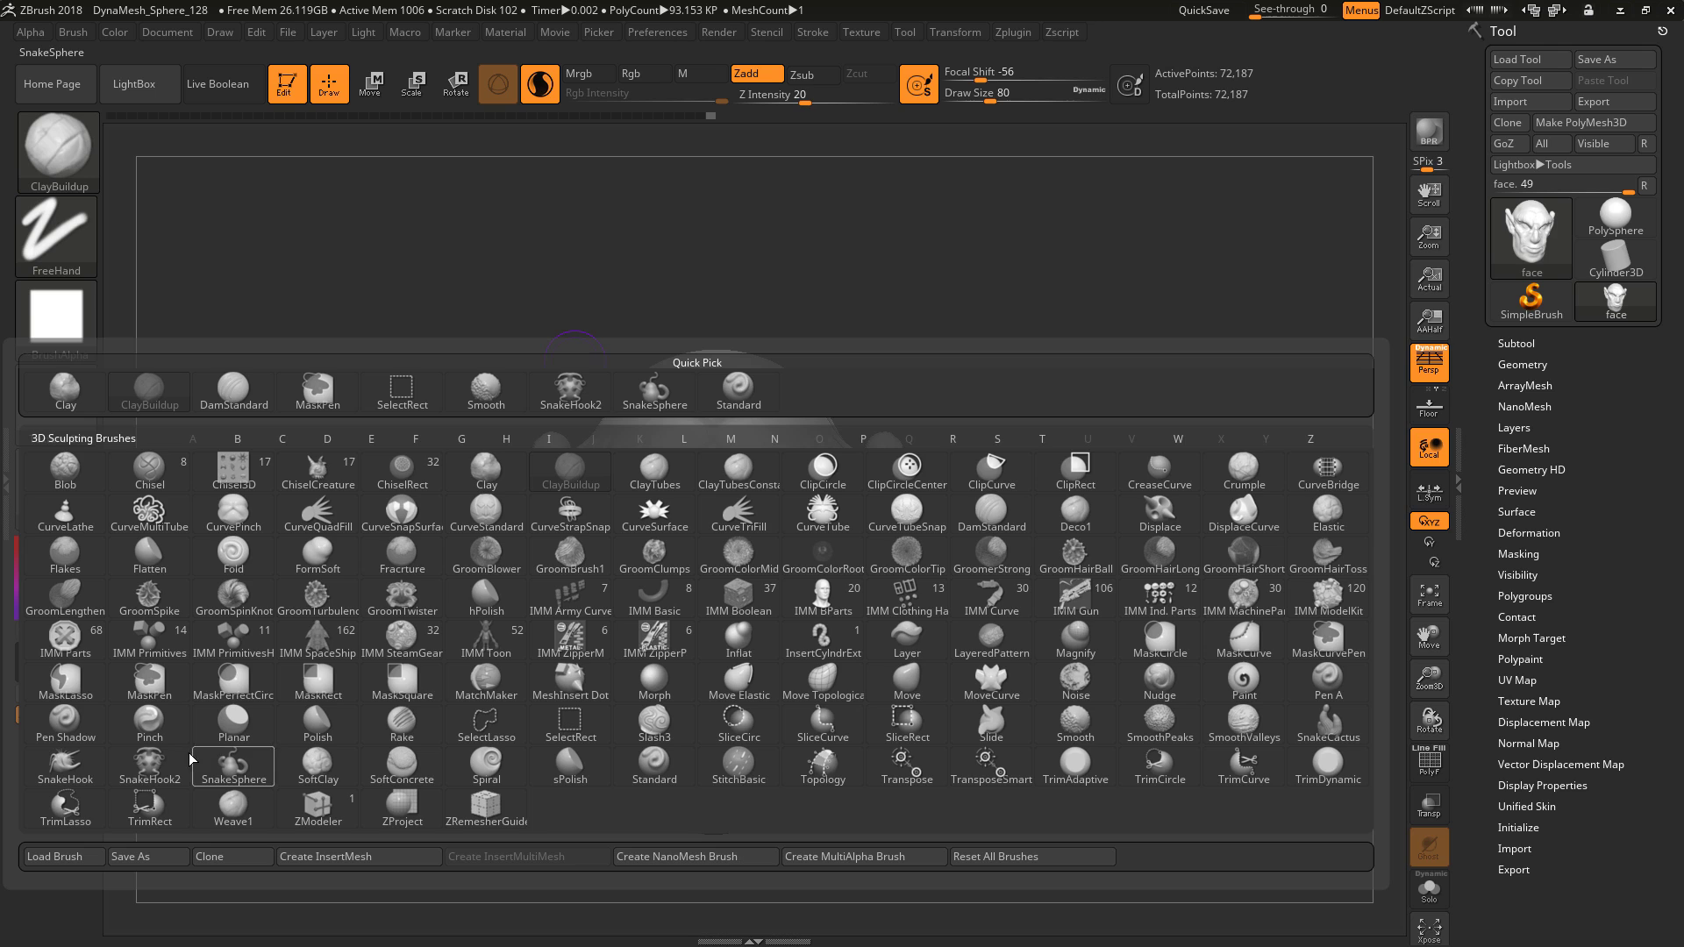
click(150, 769)
key(space)
drag(709, 416, 778, 443)
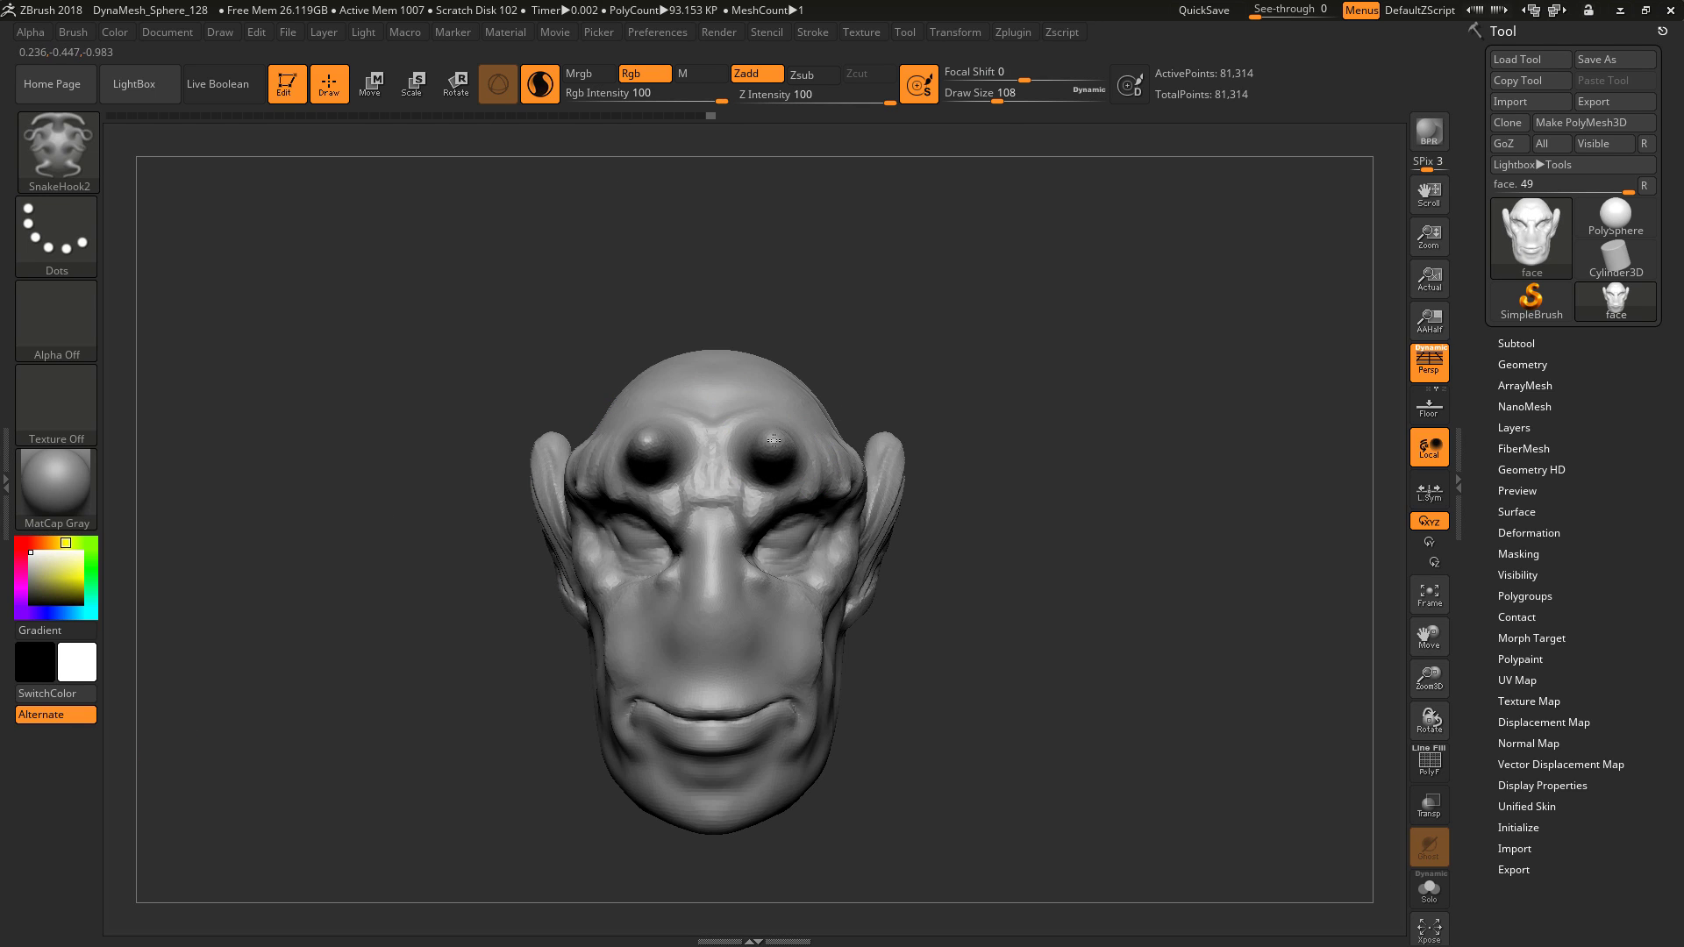
mouse_move(938, 333)
mouse_down()
mouse_move(746, 342)
mouse_move(868, 347)
mouse_move(938, 326)
mouse_up()
mouse_move(778, 445)
mouse_down()
mouse_move(809, 432)
mouse_move(871, 345)
mouse_up()
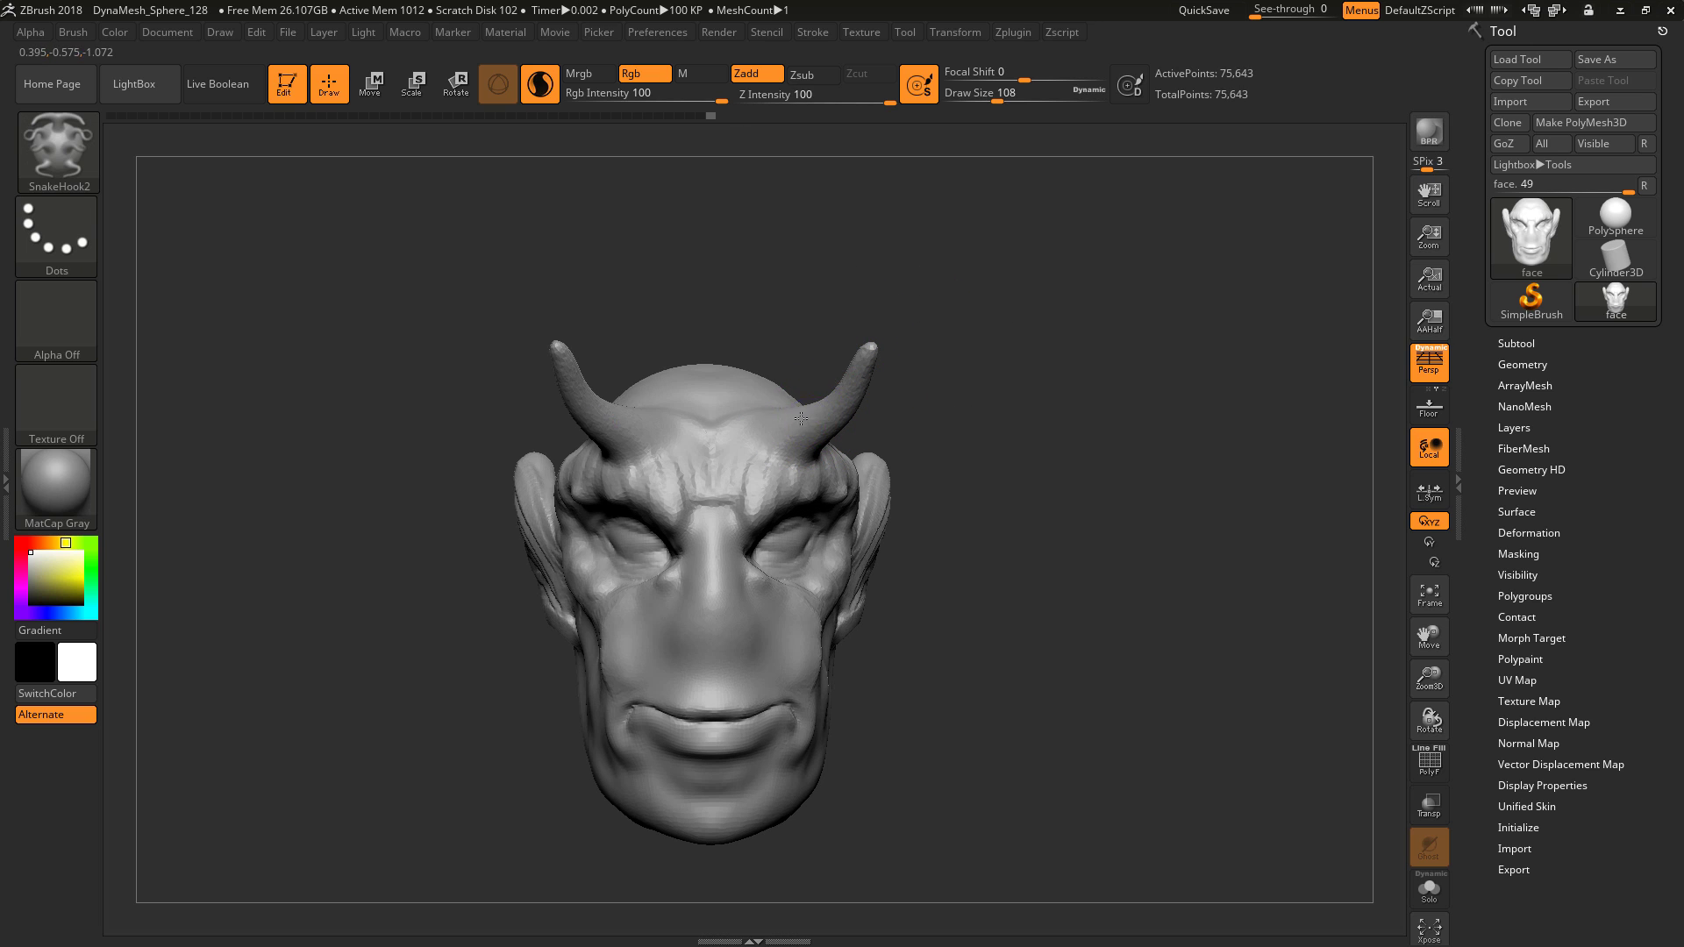
Extend the horns into branching antlers by pulling out several side prongs.
drag(801, 418, 794, 358)
mouse_move(849, 417)
mouse_down()
mouse_move(972, 368)
mouse_move(930, 295)
mouse_move(969, 233)
mouse_up()
drag(965, 360, 1064, 247)
drag(970, 390, 1048, 403)
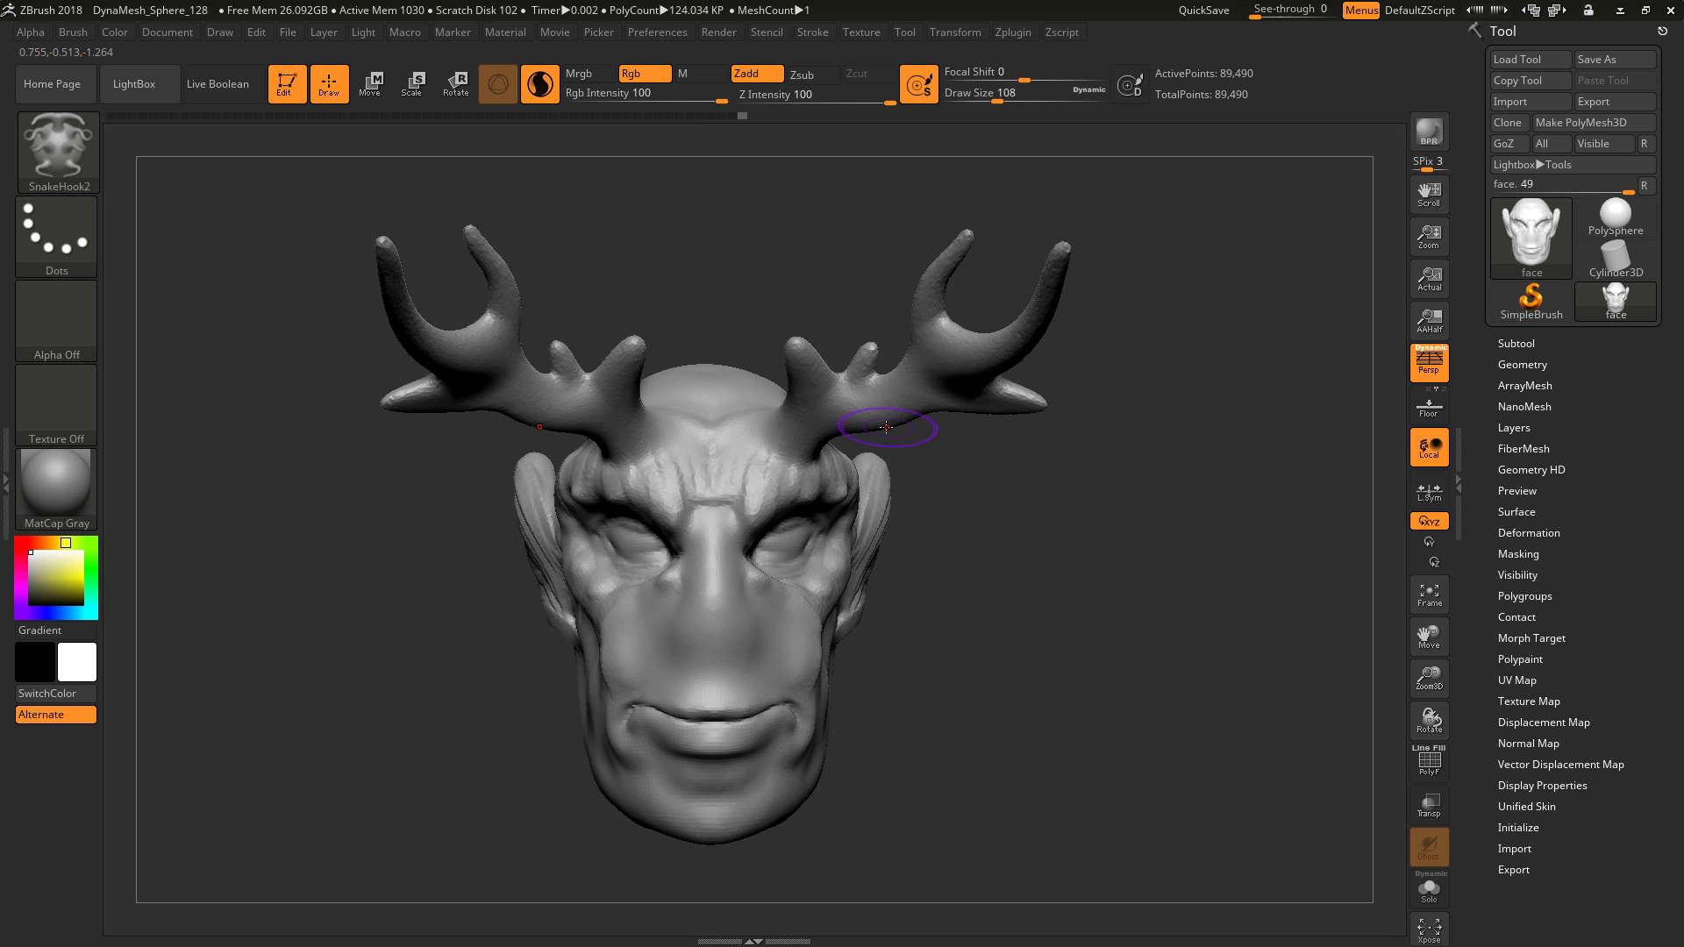
drag(886, 428, 933, 453)
Undo all the antler strokes back to the hornless head.
key(ctrl+z)
key(ctrl+z)
key(ctrl+z)
key(ctrl+z)
key(ctrl+z)
key(ctrl+z)
key(ctrl+z)
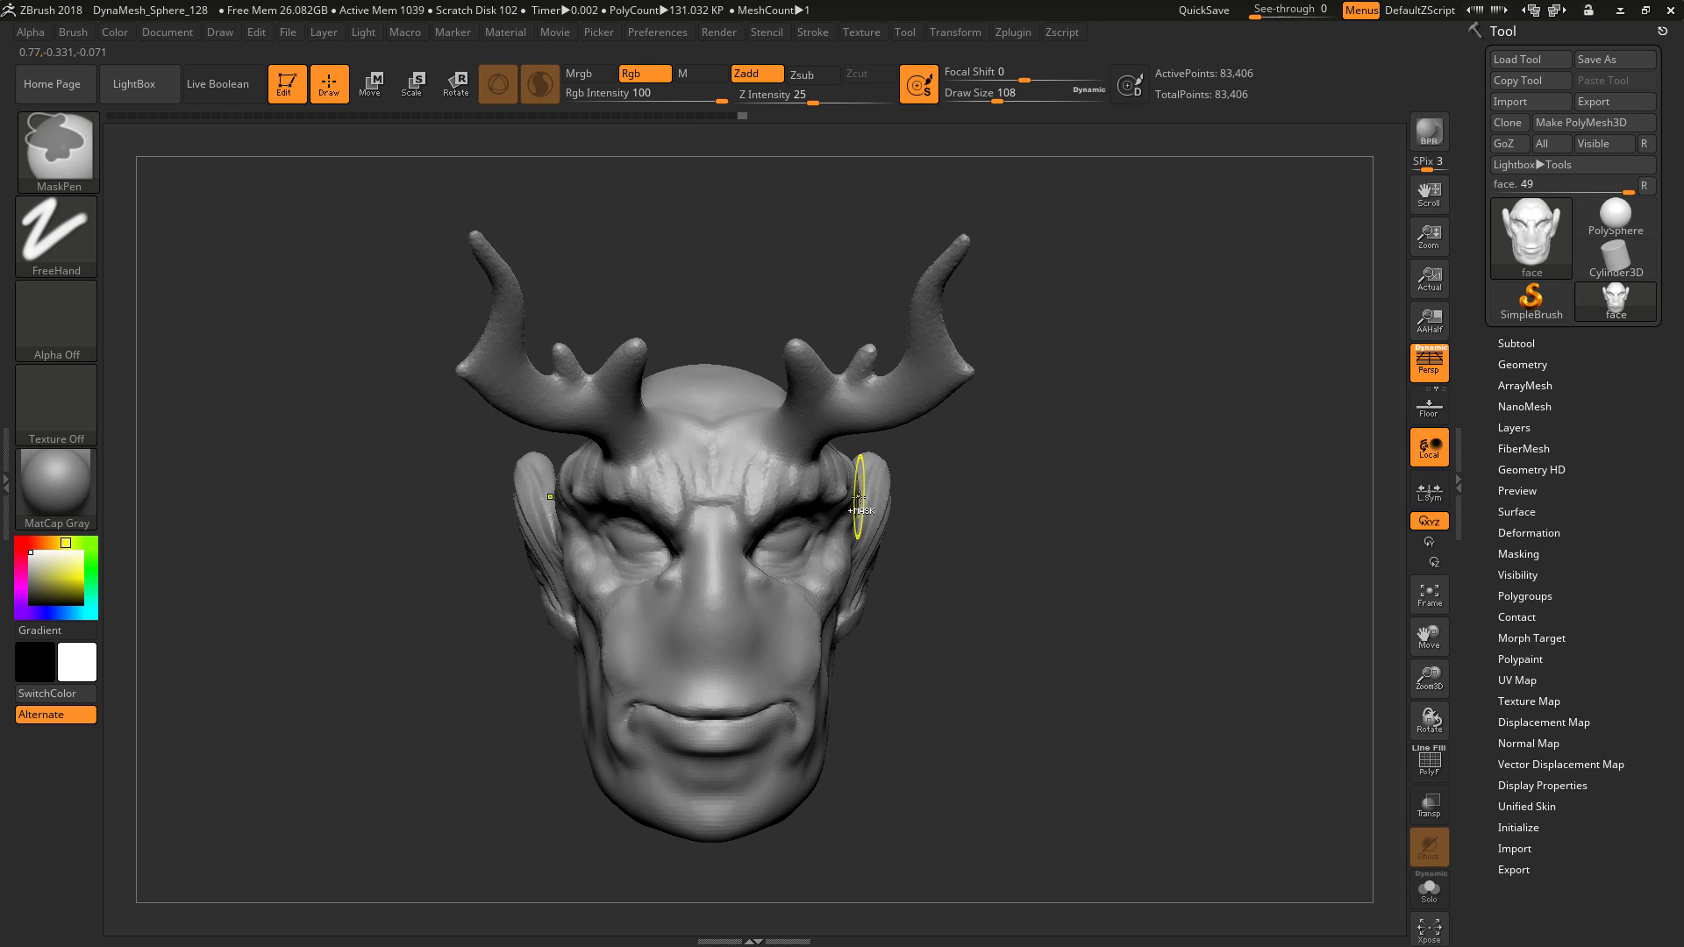
alt+drag(886, 360, 918, 319)
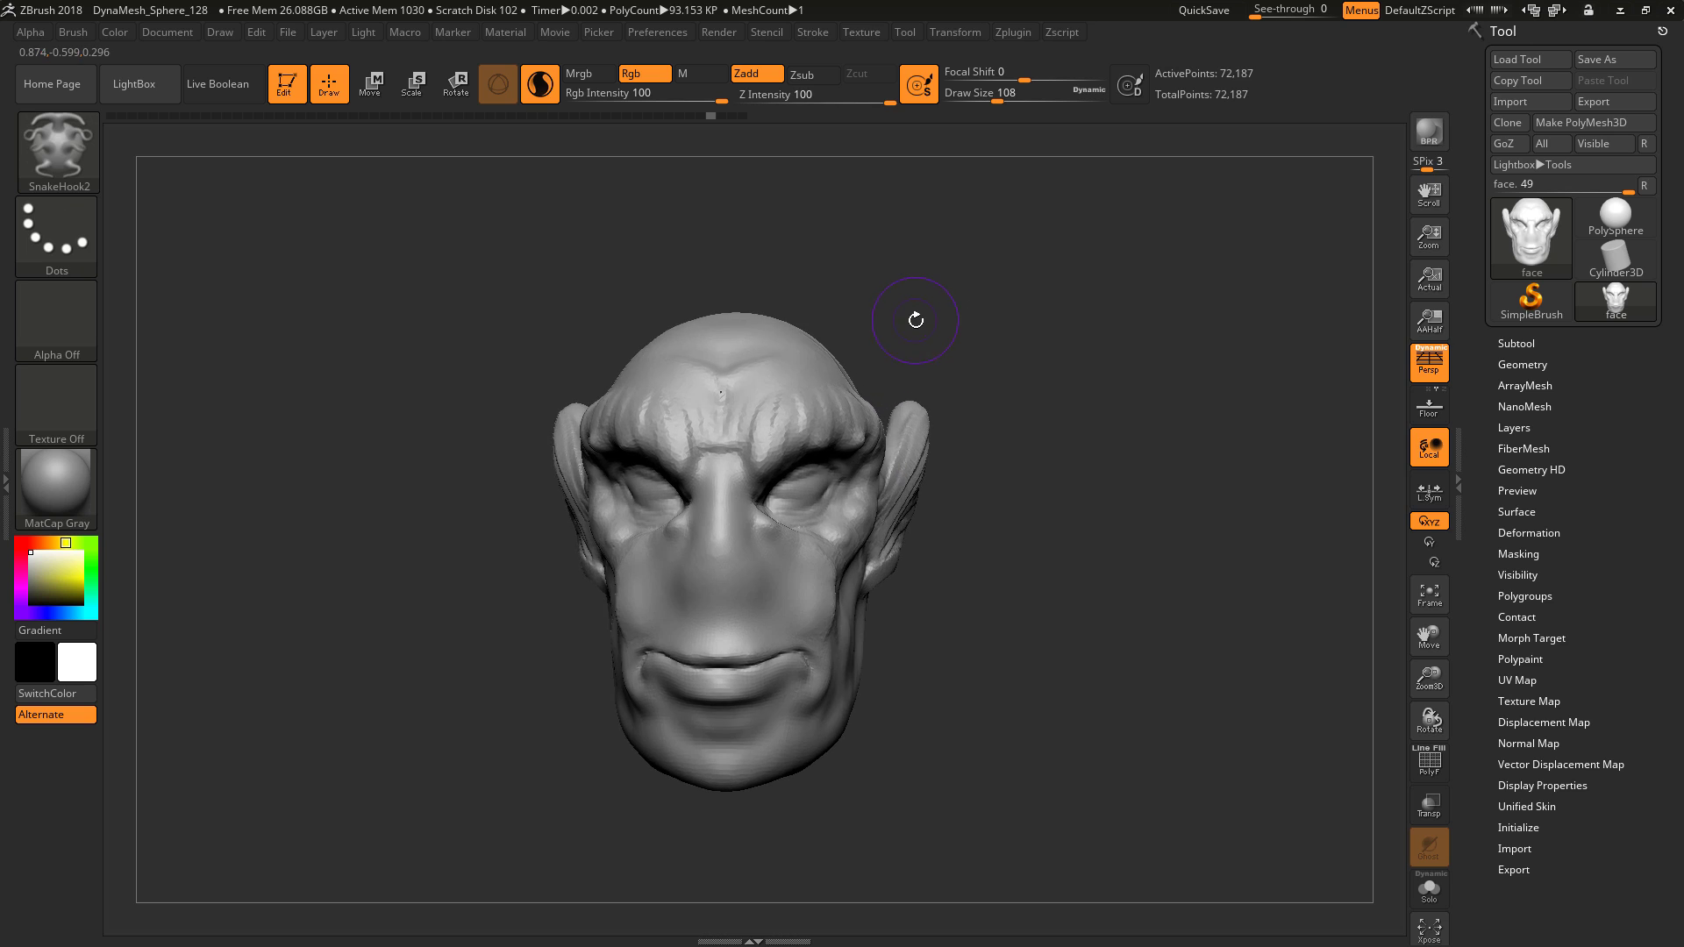
Try pulling long curling tentacles from the sides of the head with the SnakeSphere brush at a draw size of 116.
key(b)
click(450, 731)
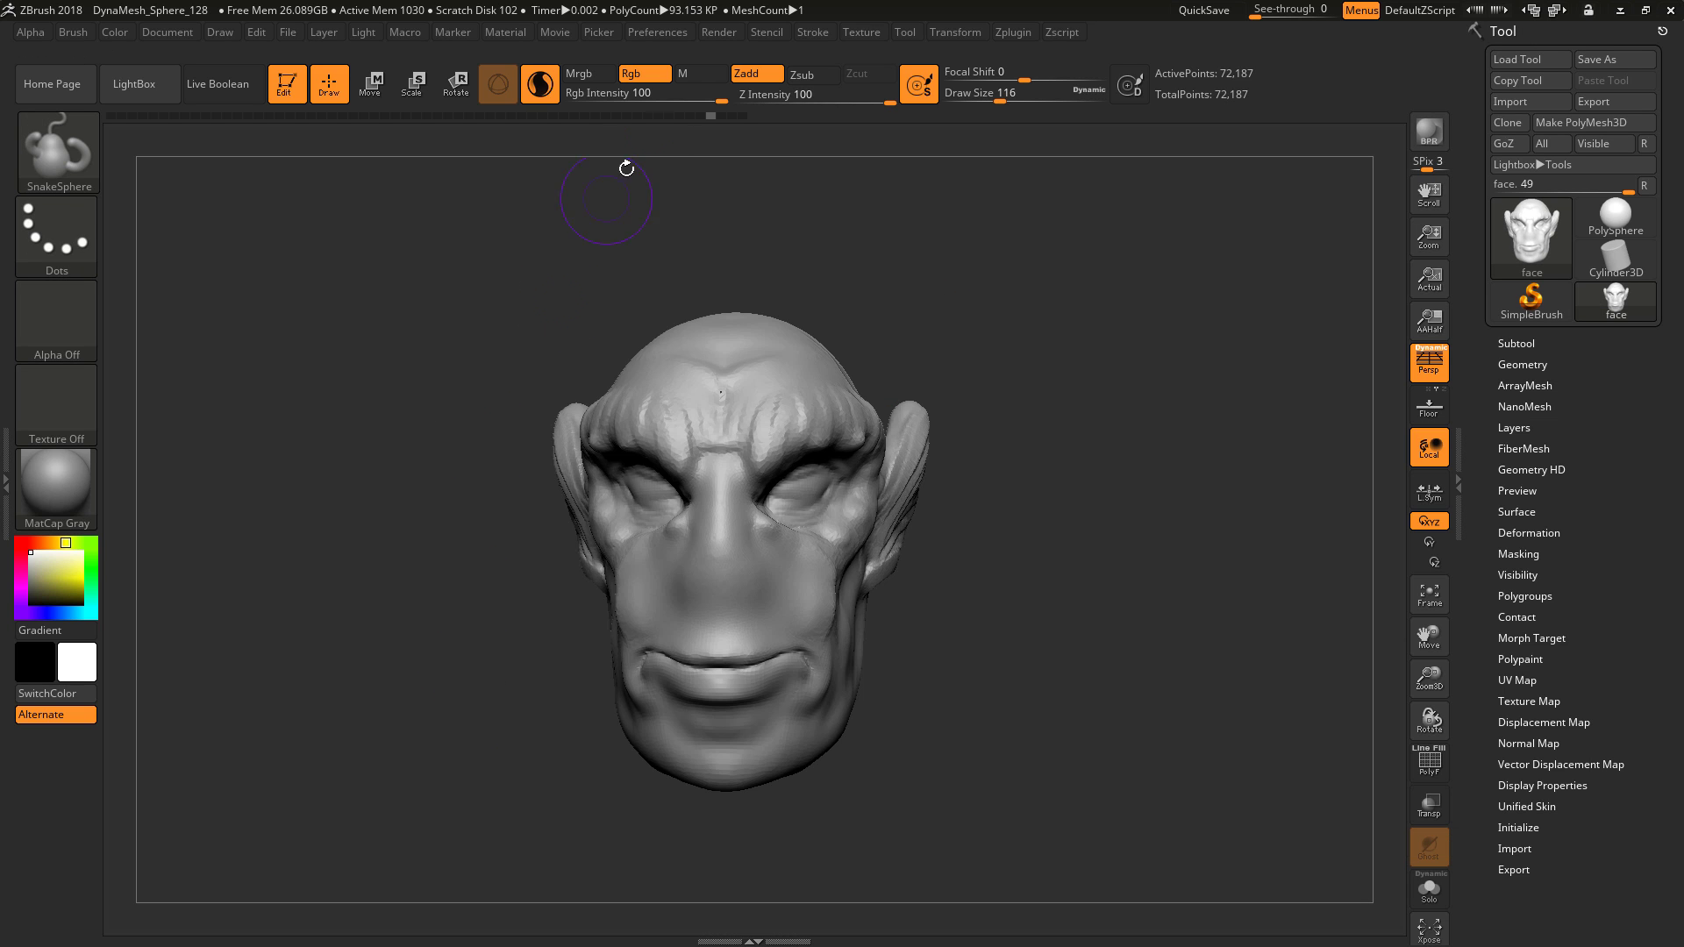
mouse_move(612, 290)
mouse_down()
mouse_move(630, 373)
mouse_move(579, 377)
mouse_move(484, 307)
mouse_move(627, 175)
mouse_move(346, 220)
mouse_move(329, 513)
mouse_move(465, 632)
mouse_move(386, 728)
mouse_up()
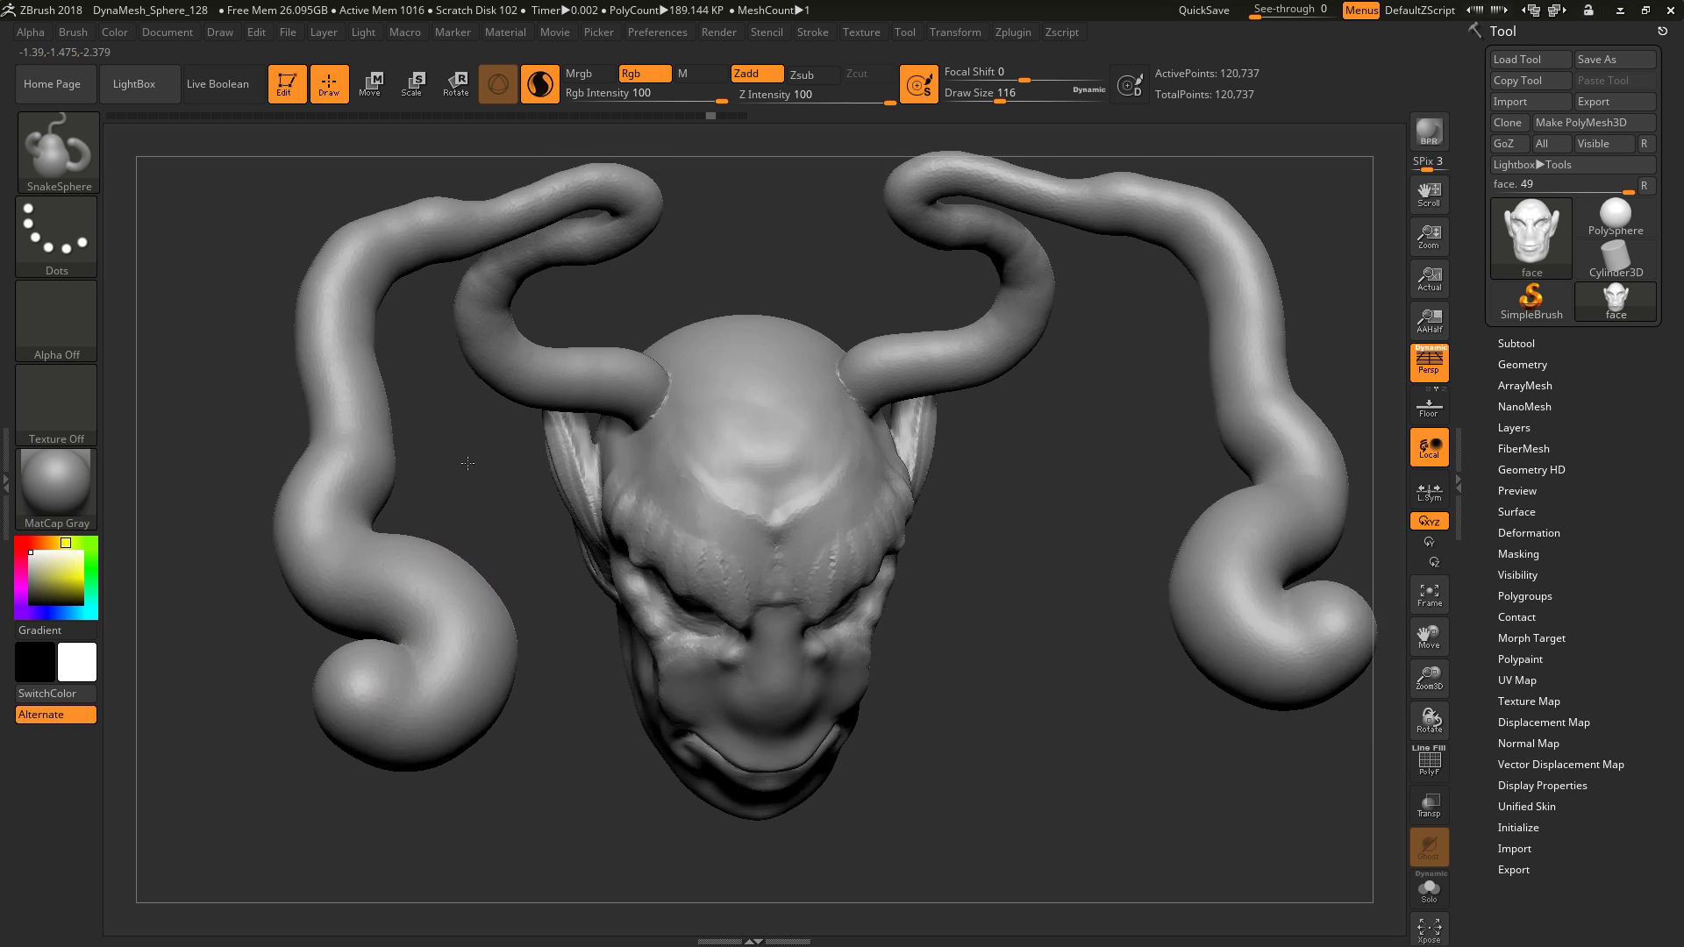
key(ctrl+z)
key(ctrl+z)
Pull short forked horns from the temples and try adding spheres at the horn bases and over the eyes.
mouse_move(636, 443)
mouse_down()
mouse_move(539, 390)
mouse_move(596, 421)
mouse_move(648, 304)
mouse_up()
drag(614, 438, 637, 440)
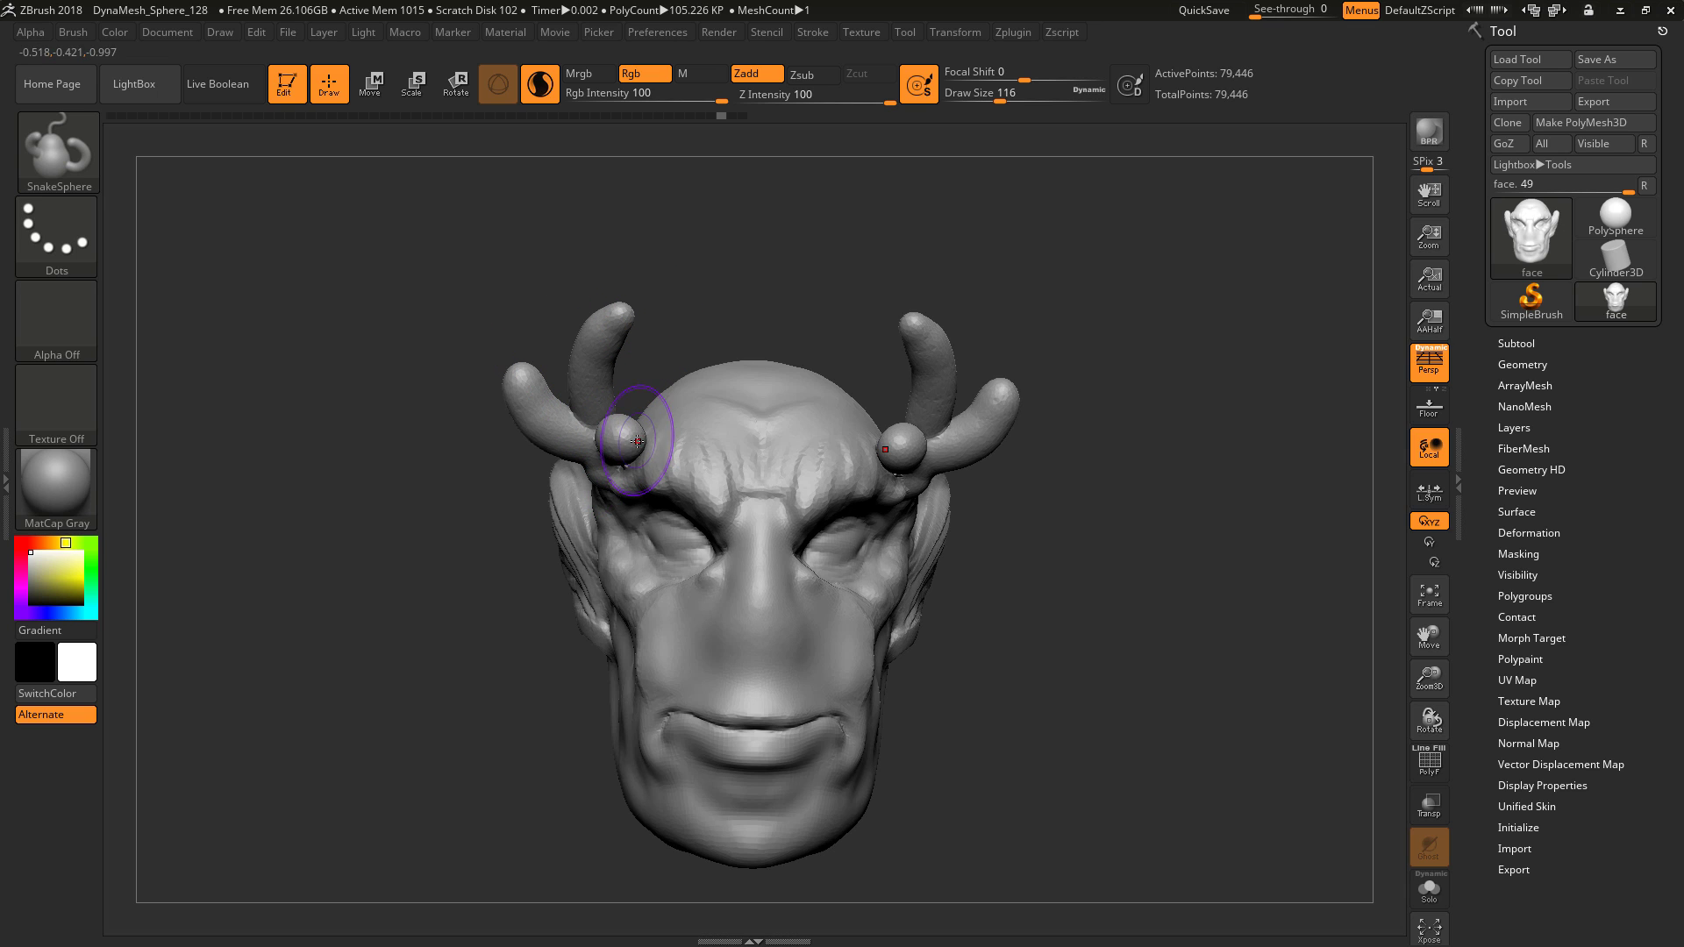
drag(676, 541, 670, 524)
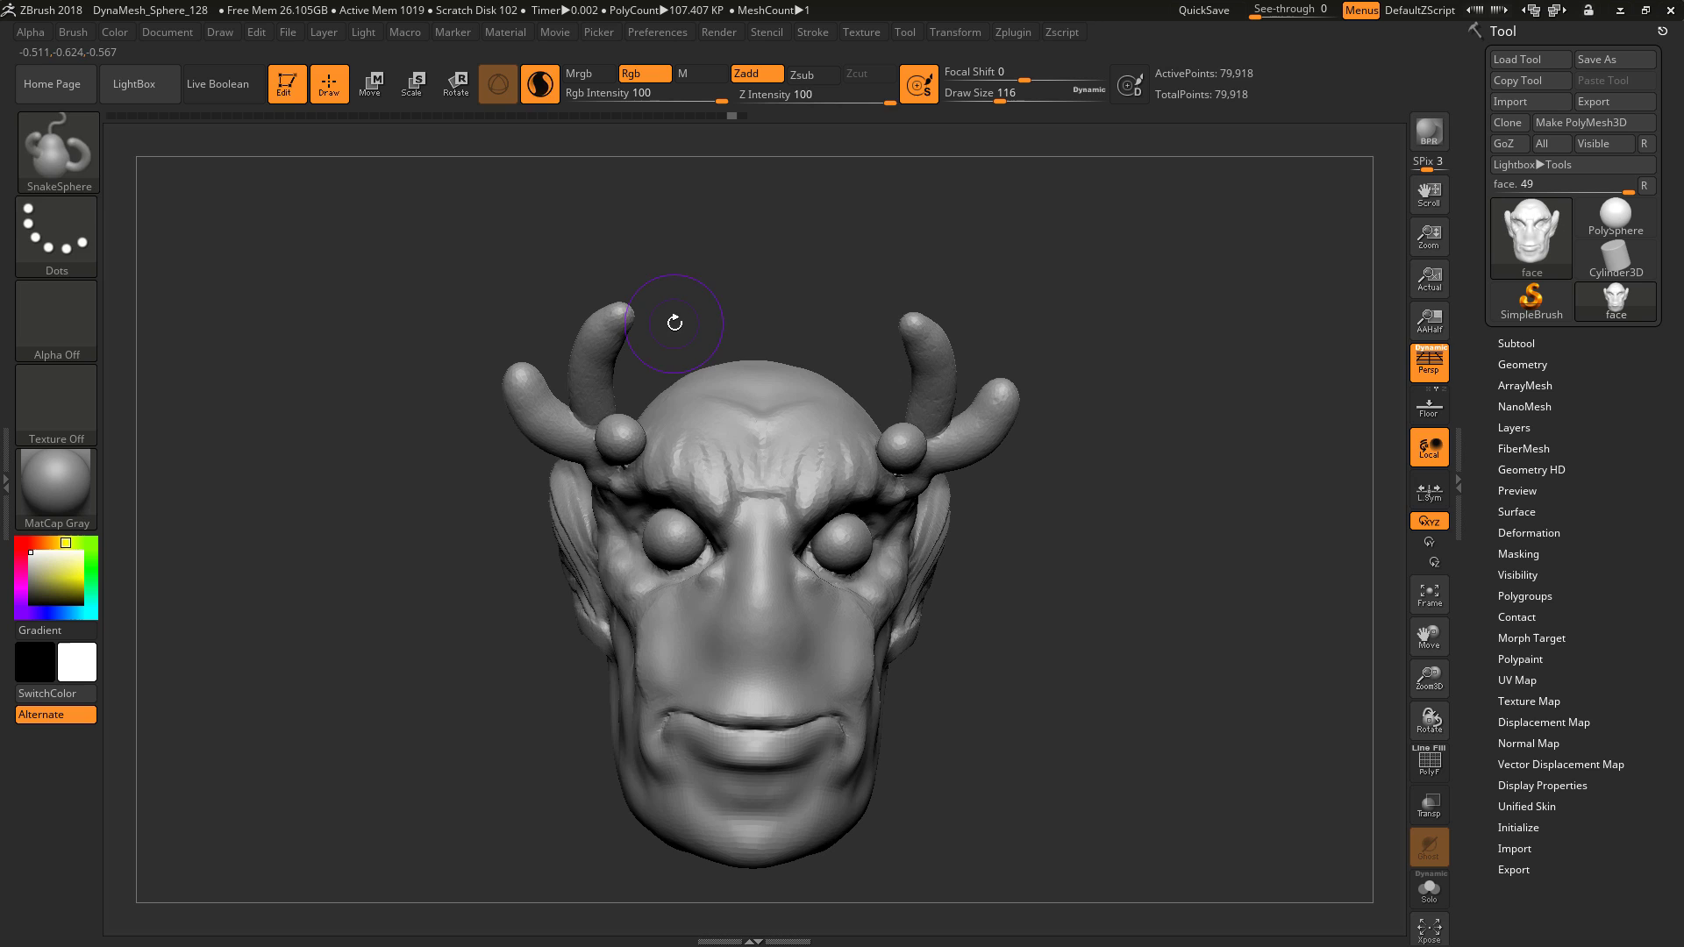
key(ctrl+z)
key(ctrl+z)
Pull several small stubs out of the temples just below the forked horns.
drag(395, 465, 474, 461)
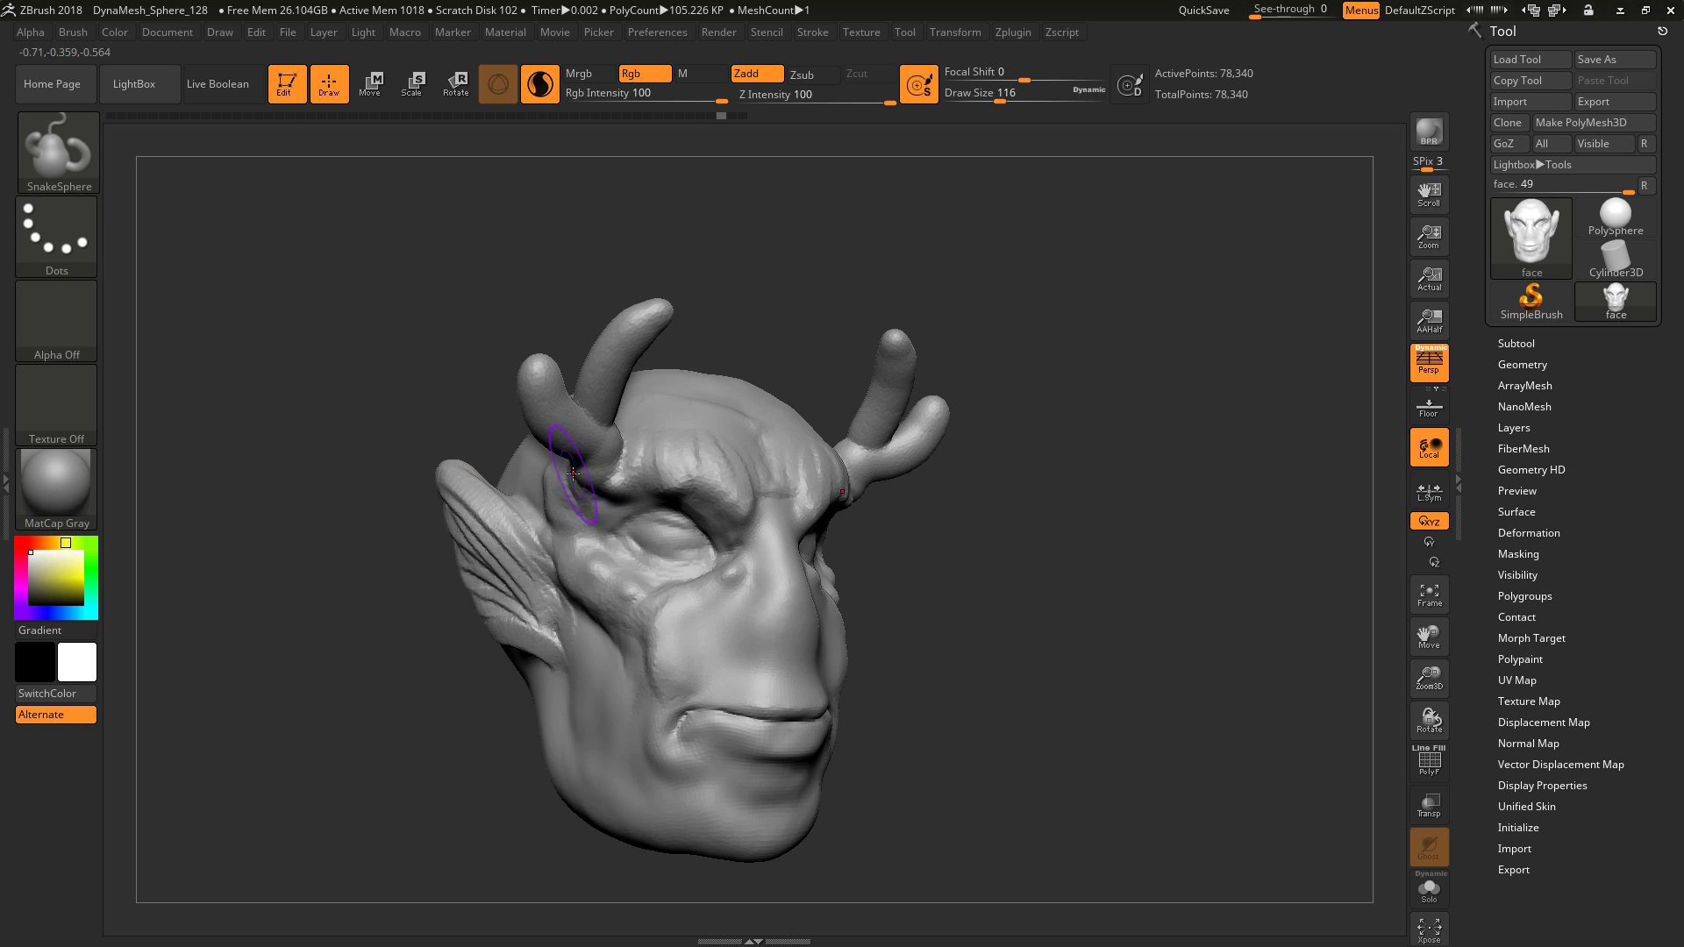
mouse_move(573, 474)
mouse_down()
mouse_move(558, 524)
mouse_move(598, 522)
mouse_move(638, 476)
mouse_up()
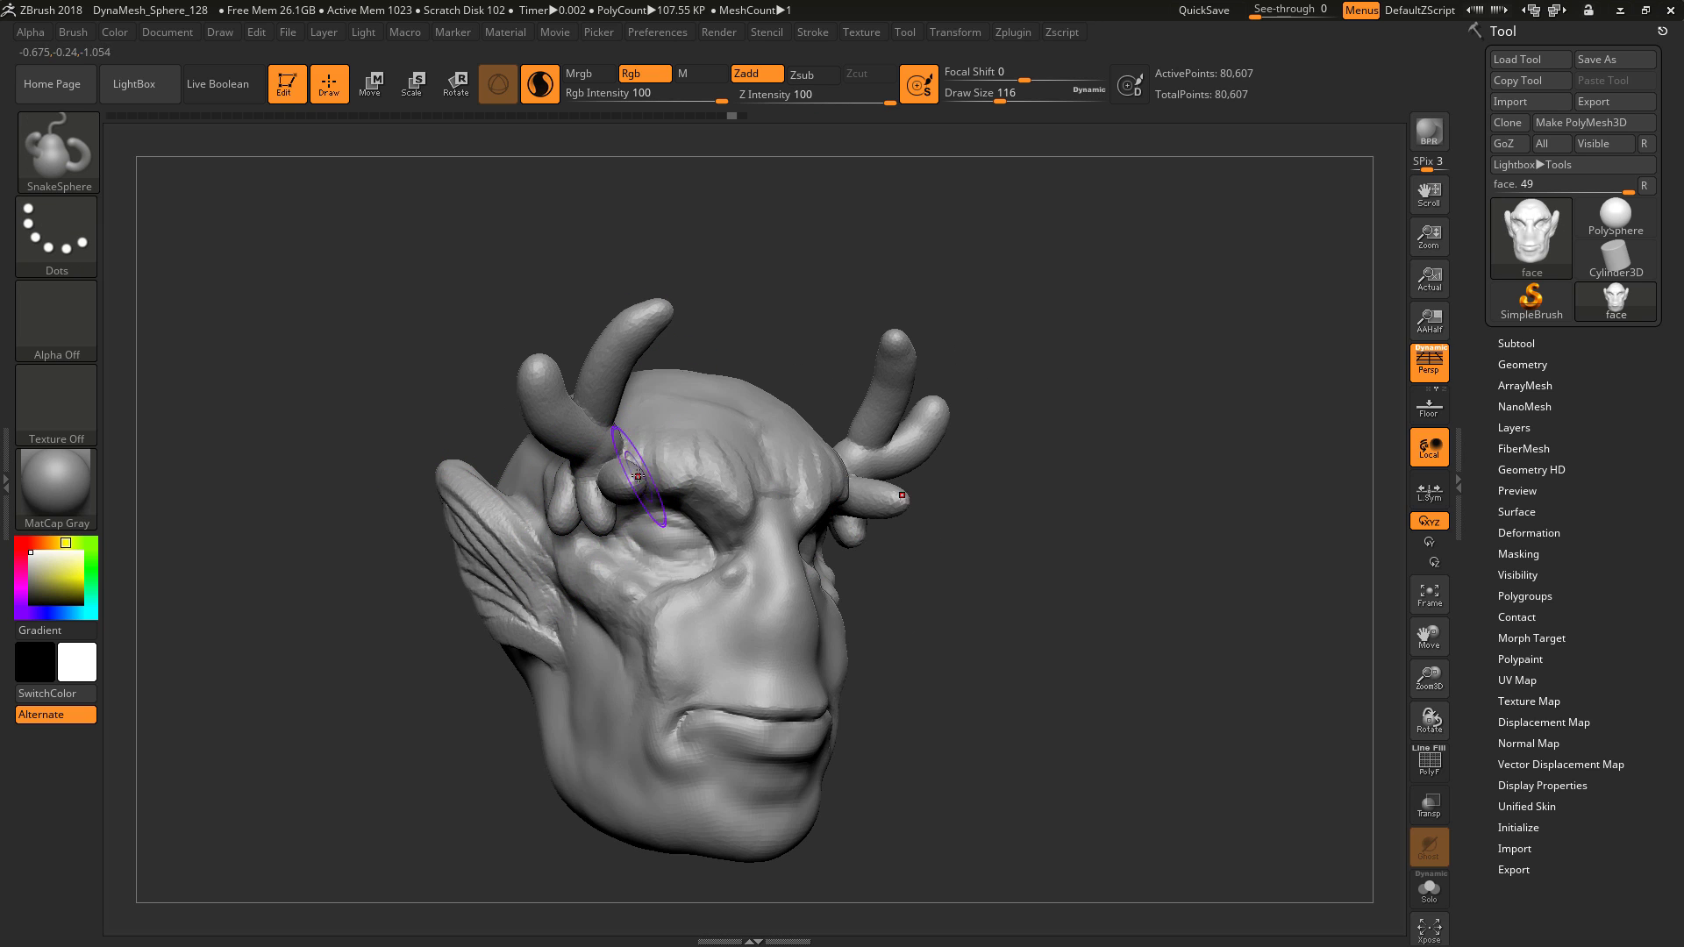
right_drag(599, 517, 651, 360)
Undo the forked horns and the small stubs on the temples.
key(ctrl+z)
key(ctrl+z)
key(ctrl+z)
key(ctrl+z)
key(ctrl+z)
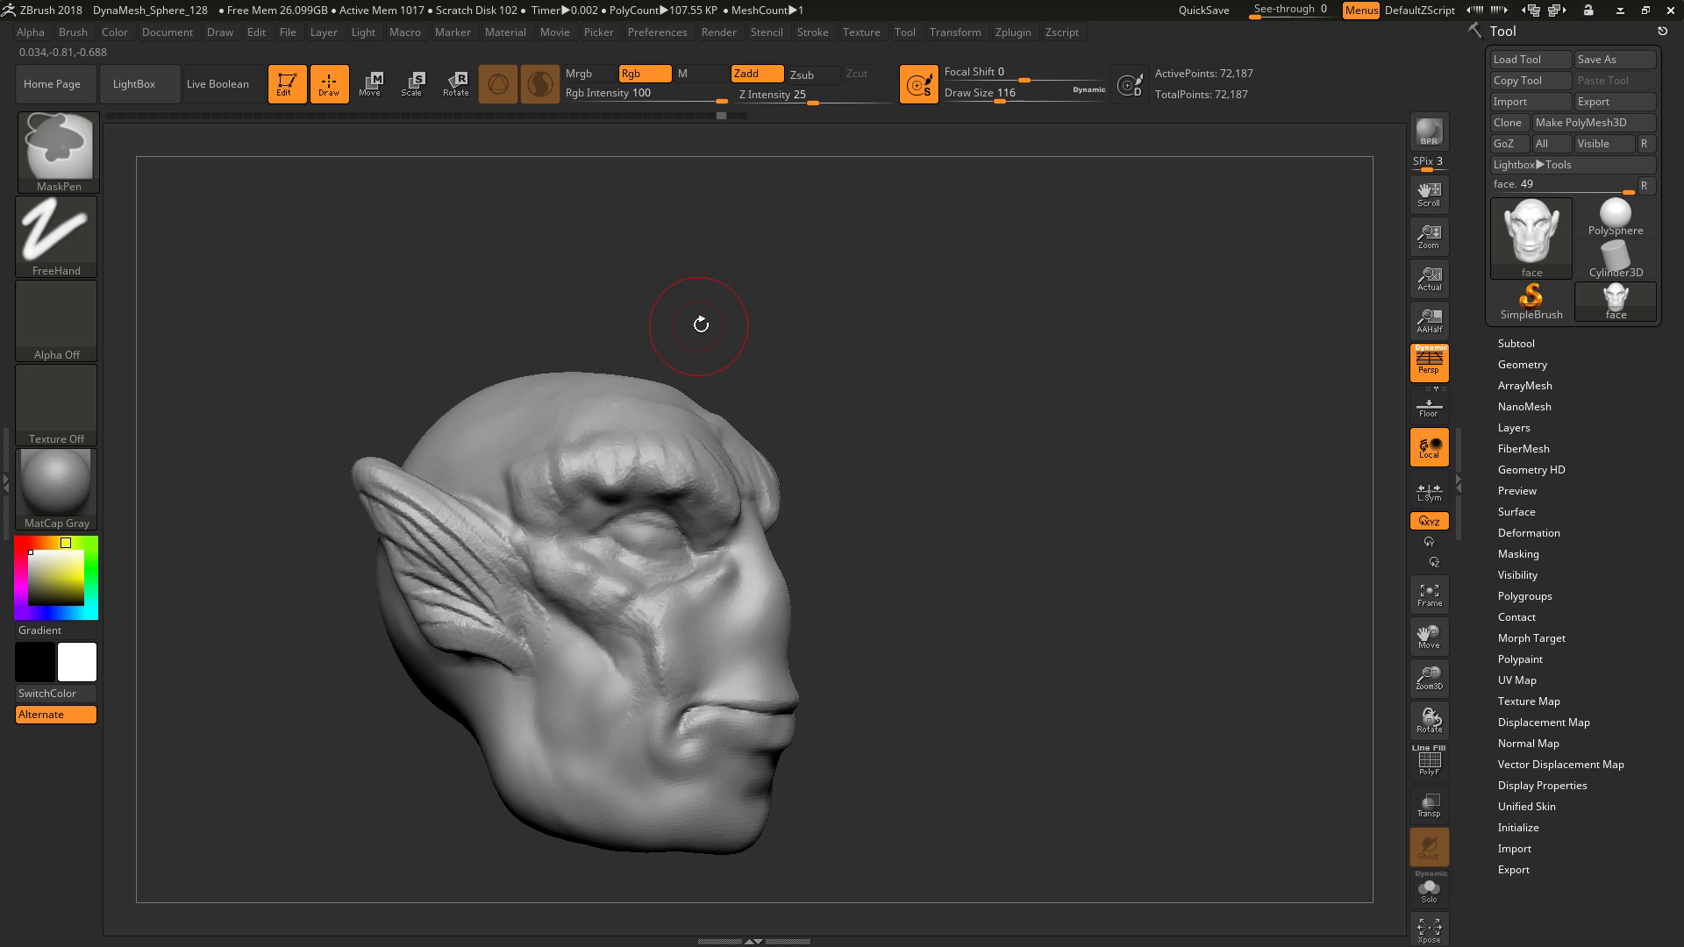
drag(701, 325, 508, 350)
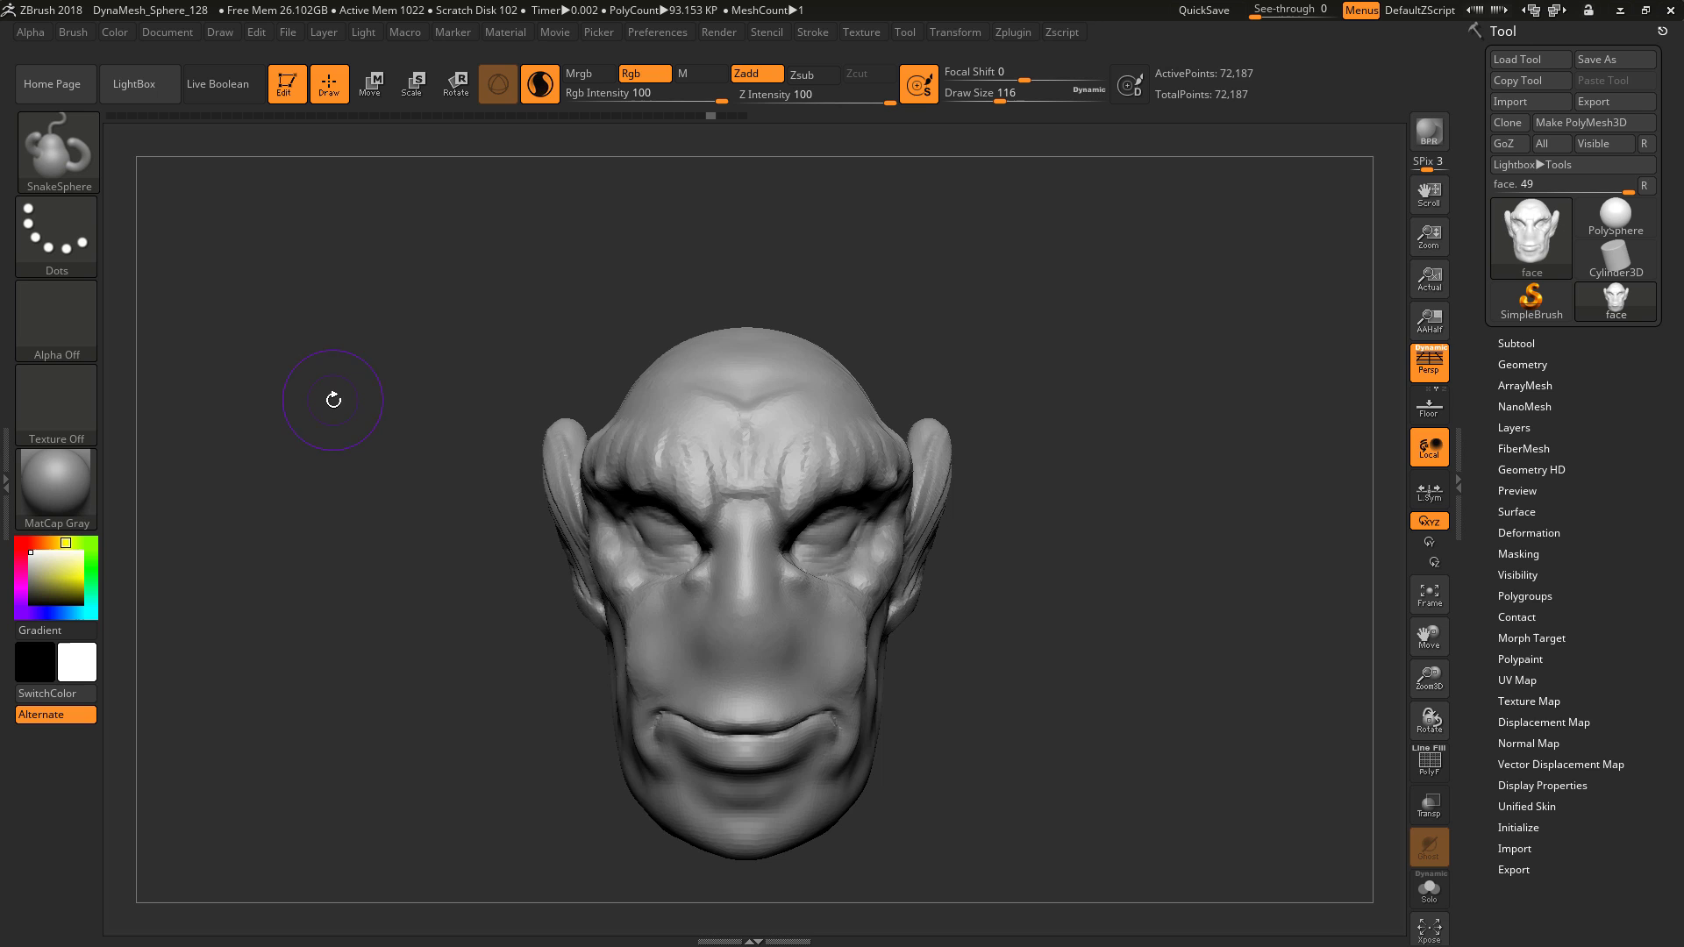
drag(333, 400, 427, 463)
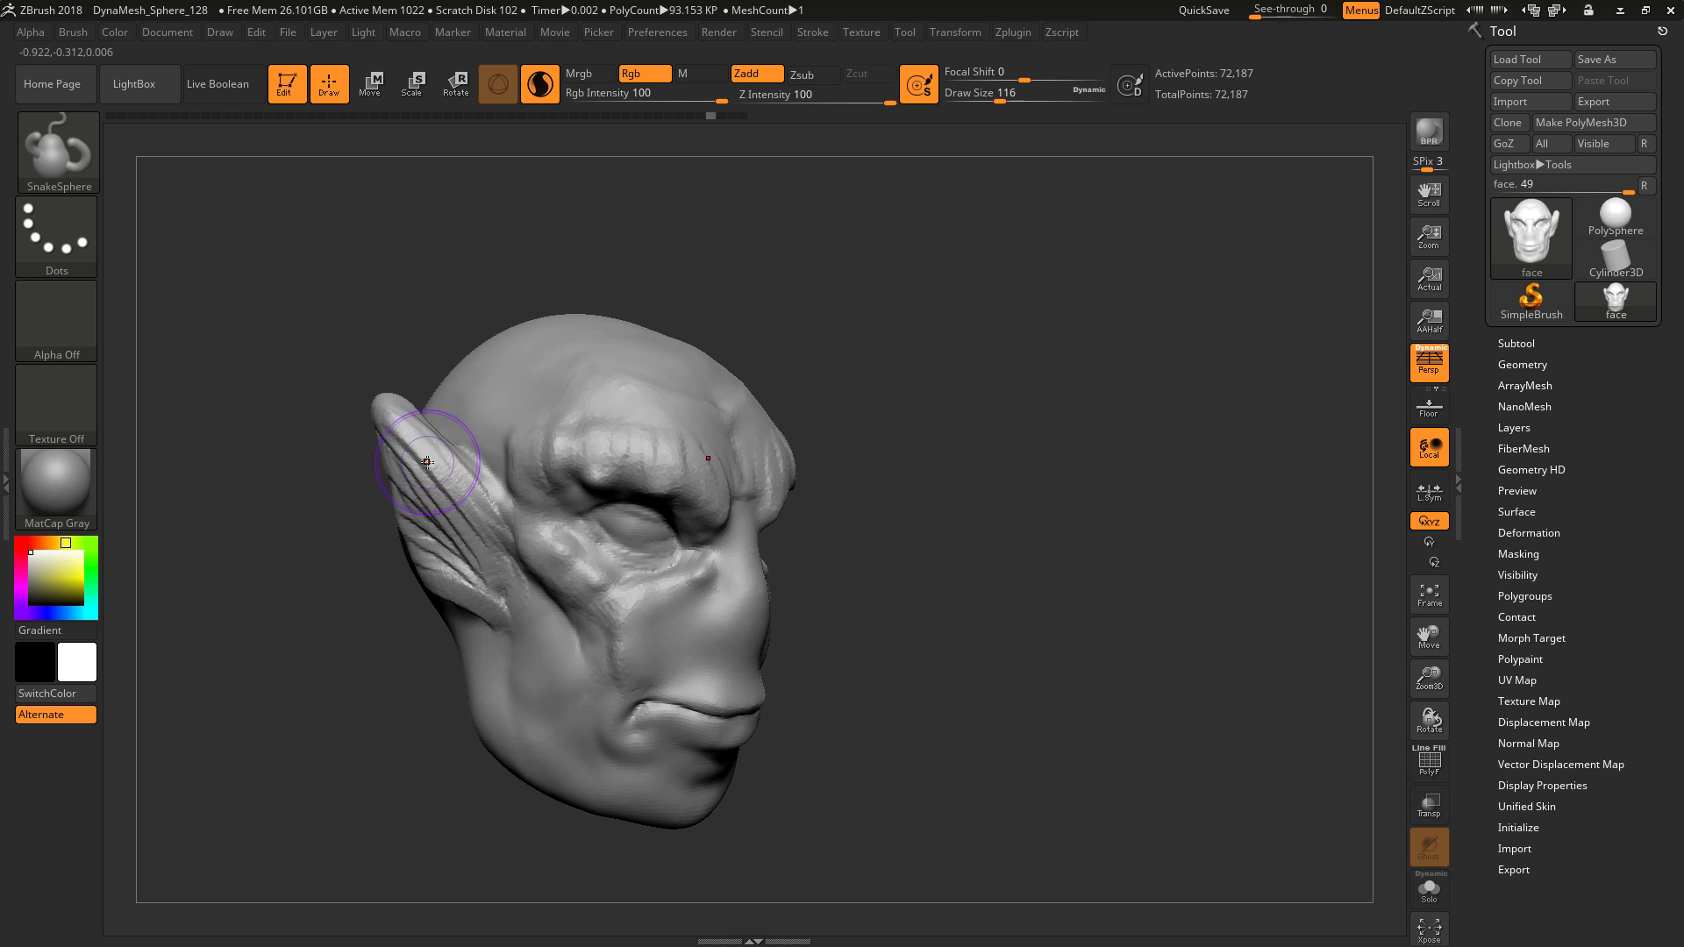
Switch to the Standard brush and set it to paint color only, with Rgb on and Zadd off.
key(b)
key(s)
key(t)
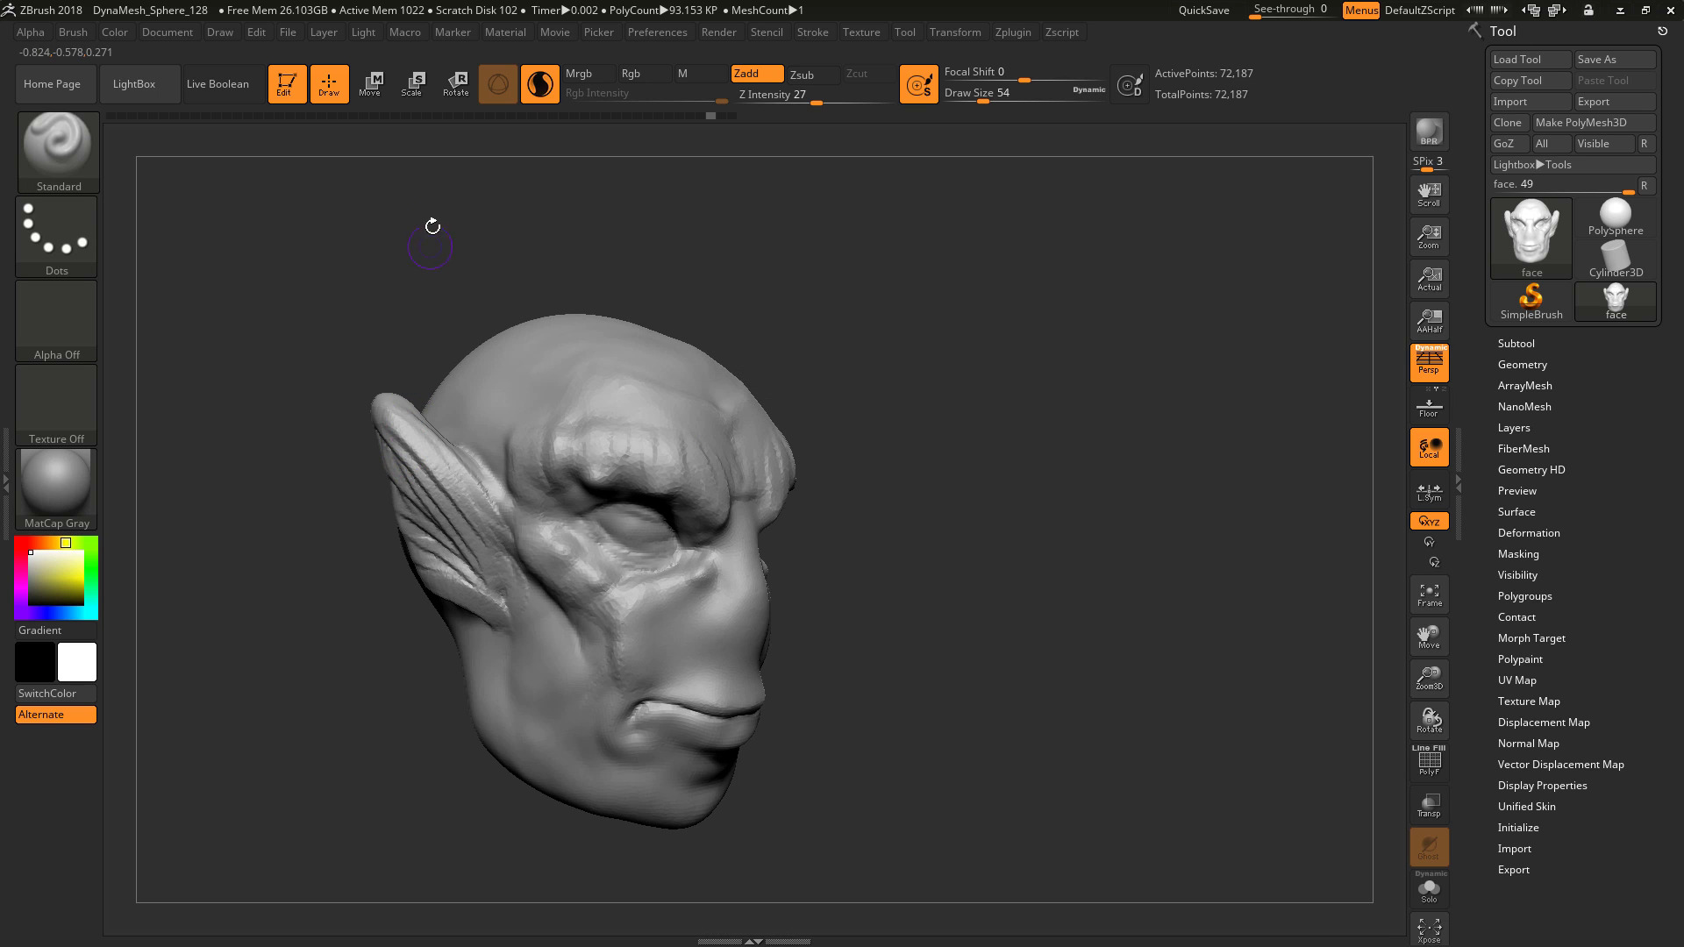
drag(578, 240, 539, 179)
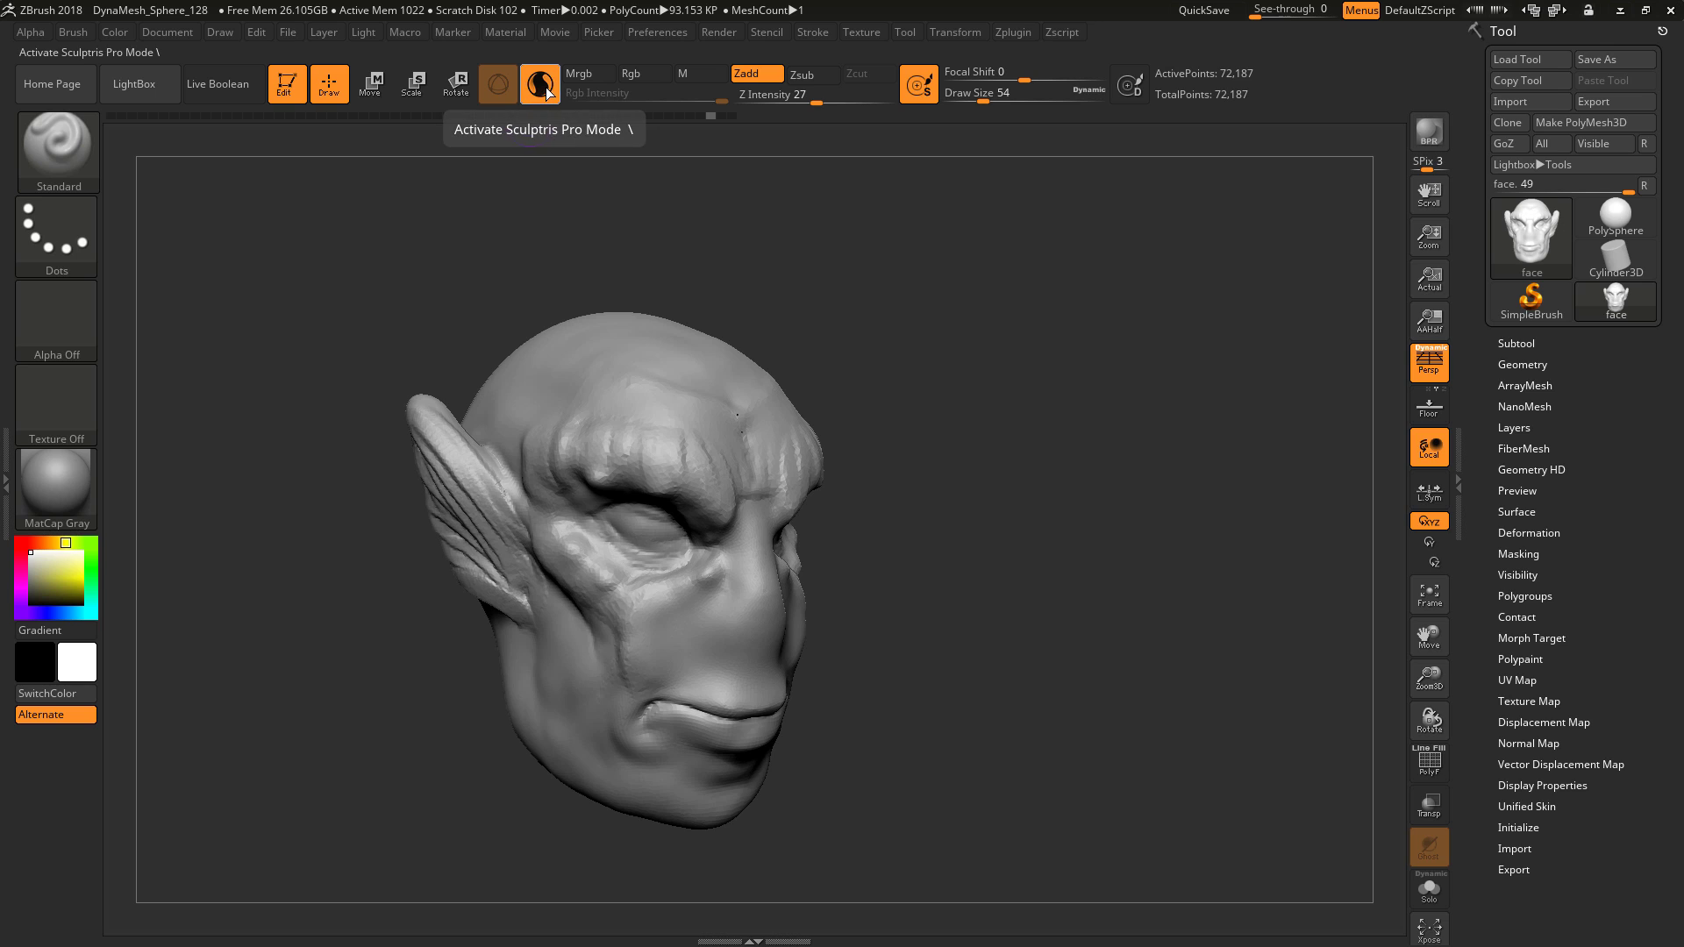
click(633, 75)
click(742, 74)
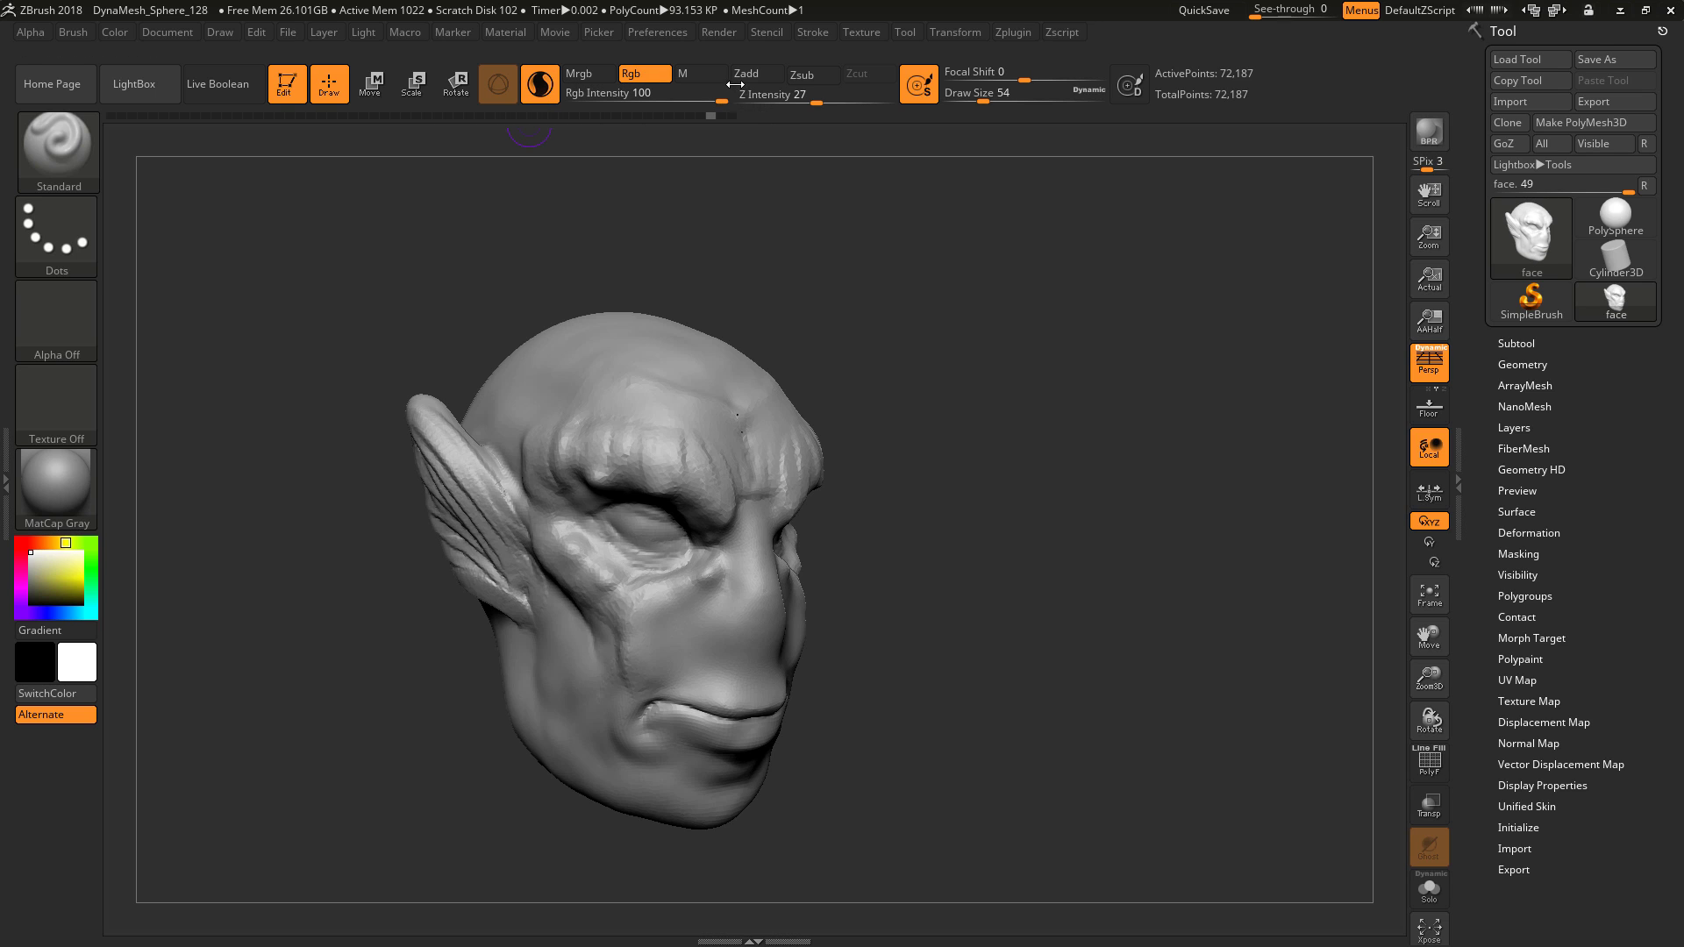
Fill the head with white and choose red as the paint color.
click(113, 37)
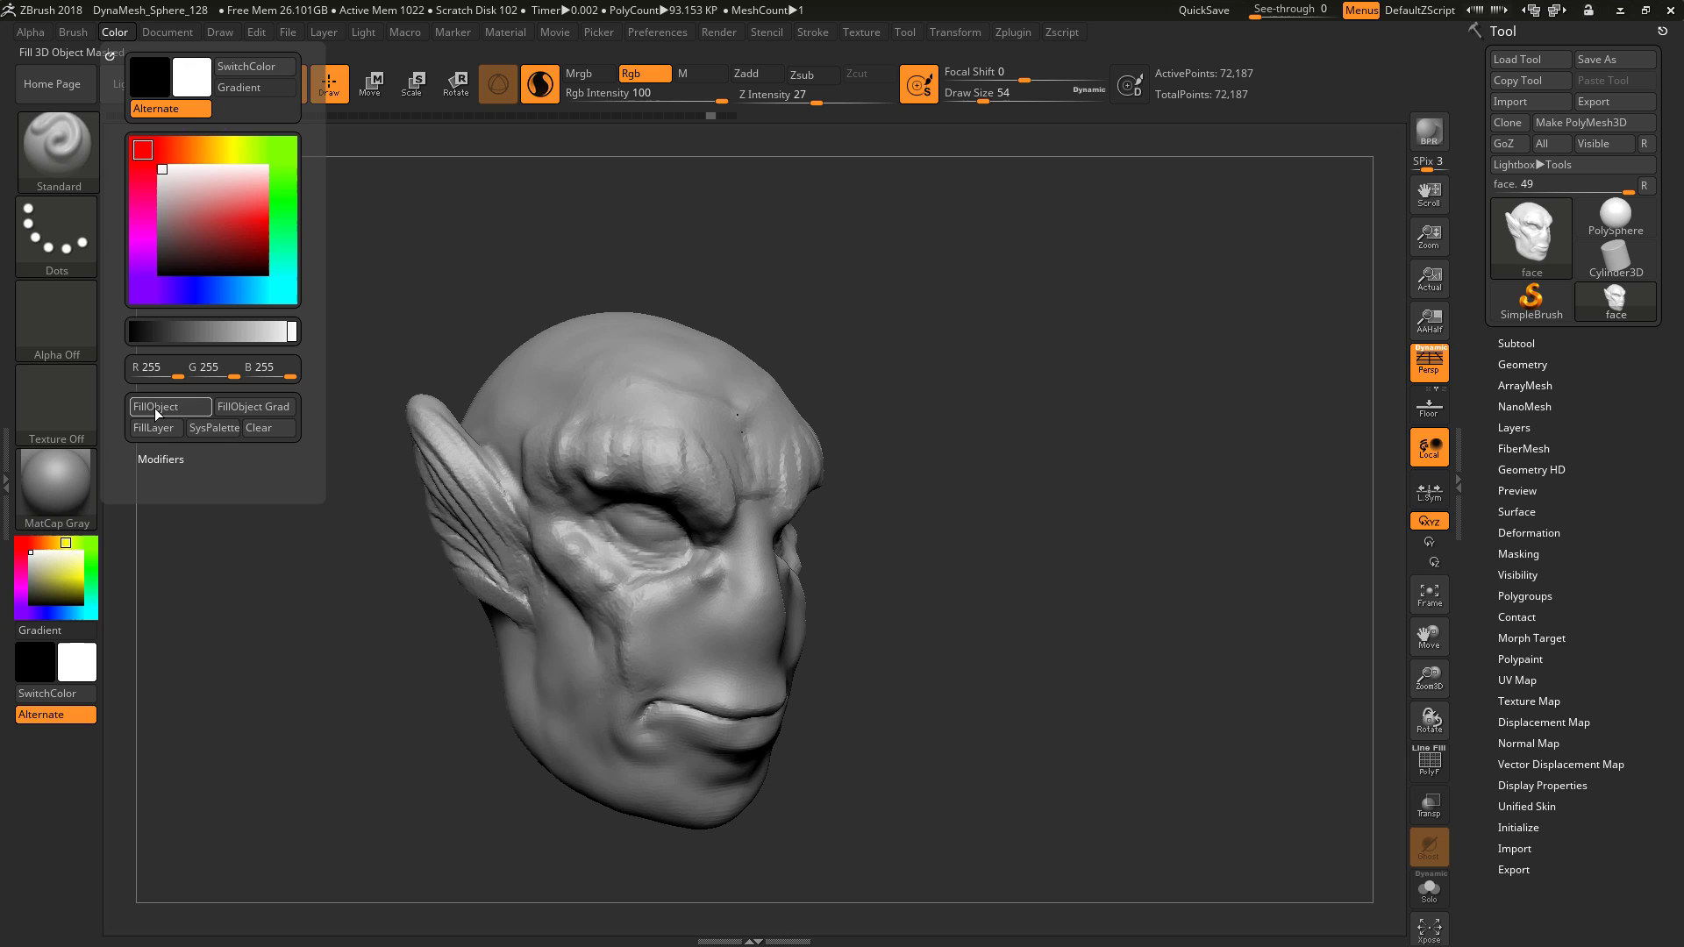
click(26, 542)
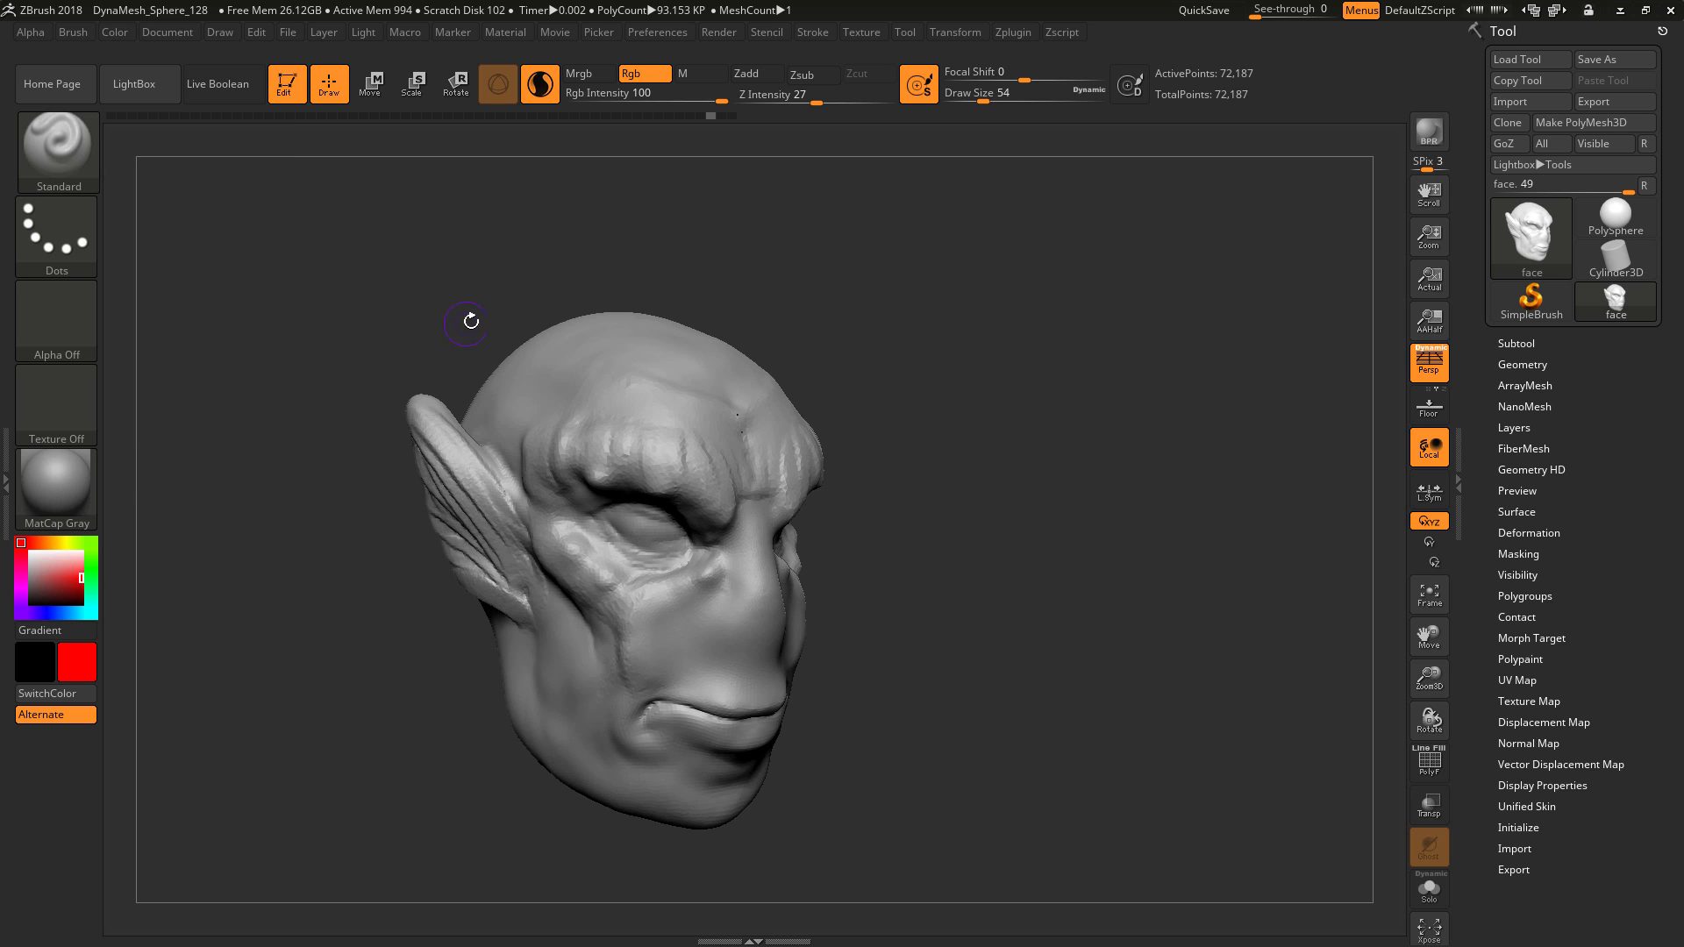
Paint the eyes red and add branching strokes across the forehead, reducing the draw size to 7.
key(space)
mouse_move(541, 310)
mouse_down()
mouse_move(433, 222)
mouse_move(538, 140)
mouse_up()
mouse_move(534, 458)
mouse_down()
mouse_move(581, 474)
mouse_move(542, 471)
mouse_up()
key(space)
mouse_move(589, 412)
mouse_down()
mouse_move(534, 311)
mouse_move(576, 343)
mouse_move(569, 360)
mouse_up()
key(space)
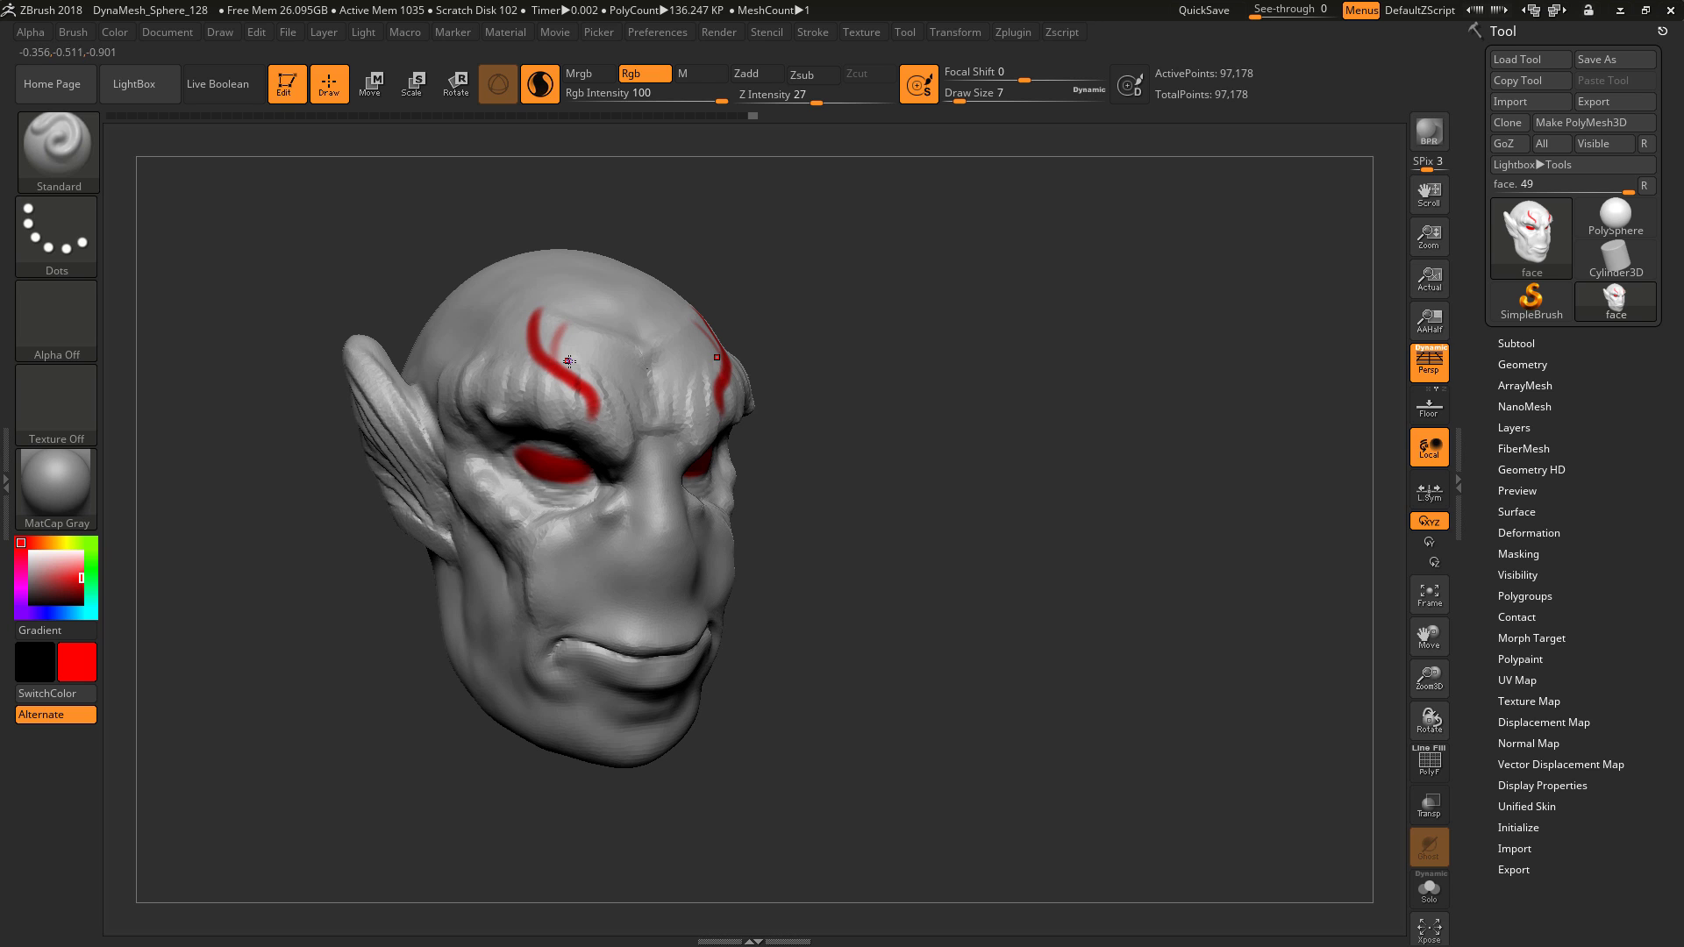
drag(612, 306, 575, 355)
shift+drag(686, 248, 875, 264)
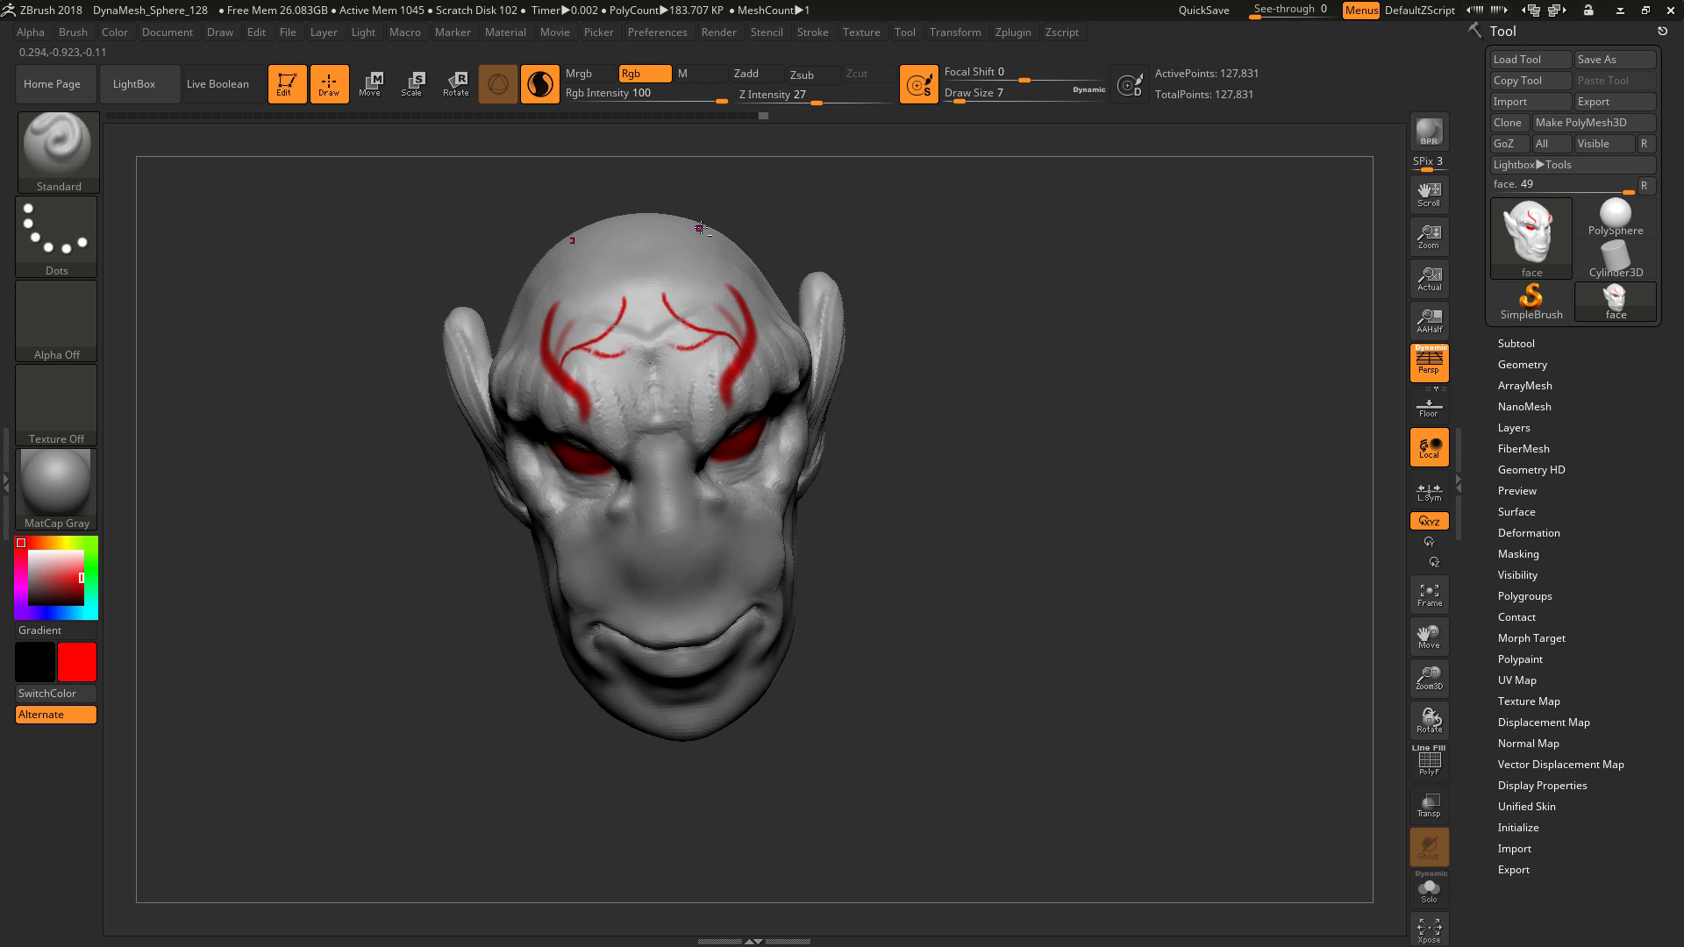
Display the polygon wireframe on the framed head and paint fine strokes over the nose.
key(f)
click(1429, 774)
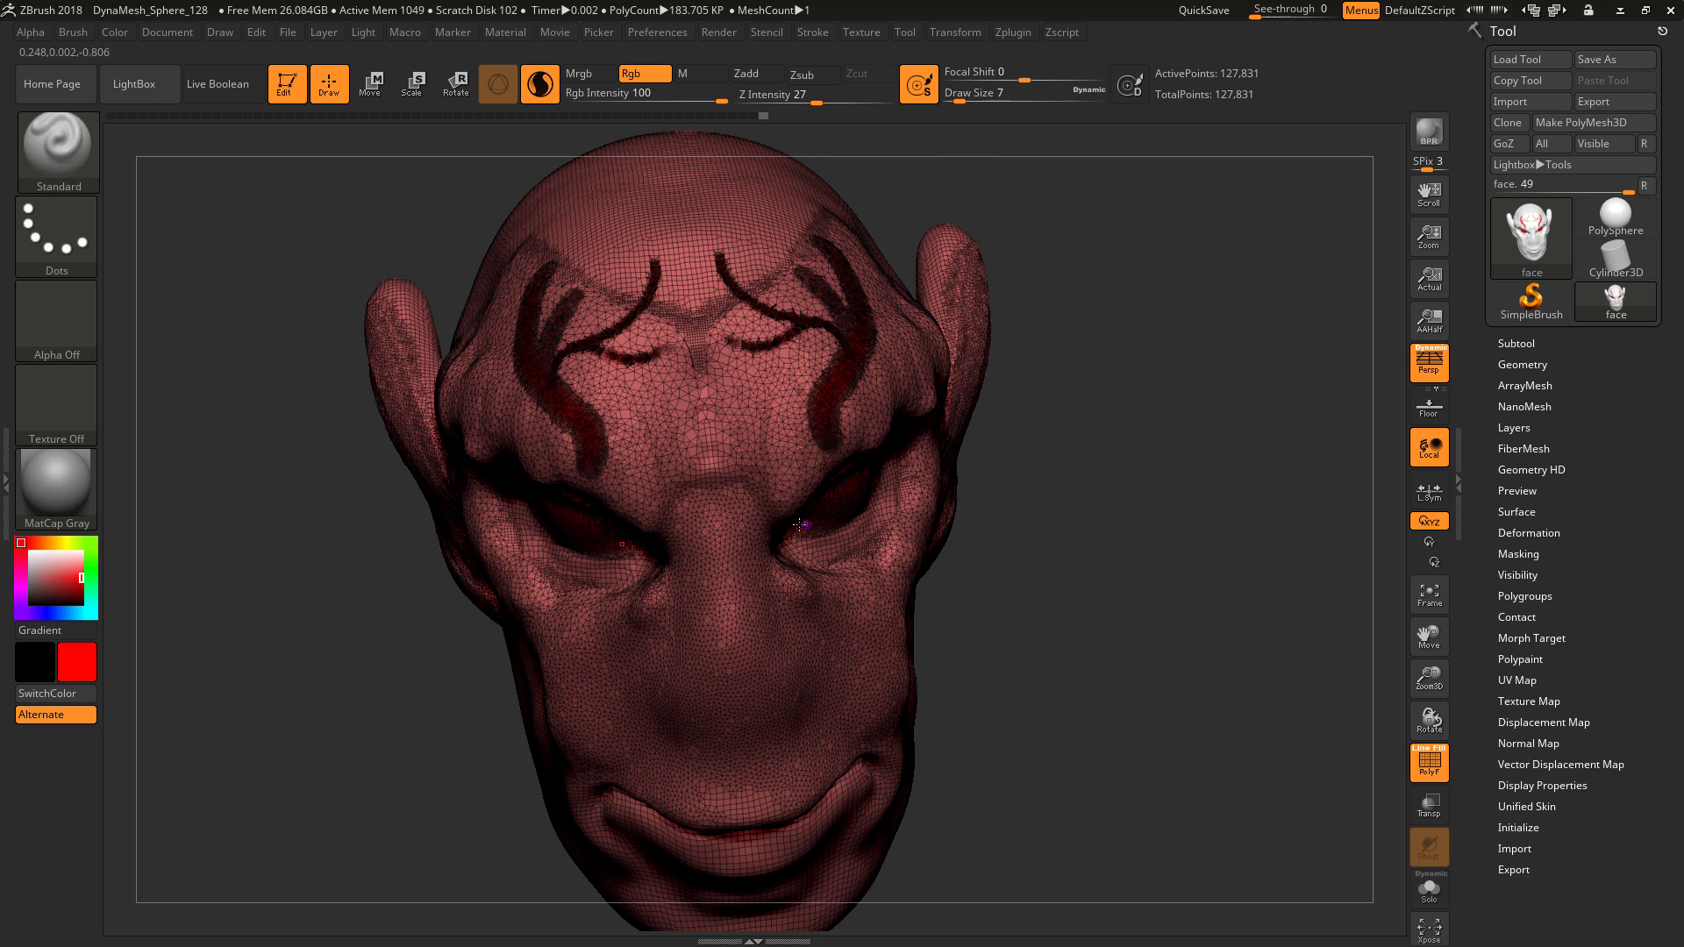
mouse_move(706, 670)
mouse_down()
mouse_move(727, 572)
mouse_move(707, 528)
mouse_up()
drag(668, 542, 686, 621)
Undo all the red painting on the head and hide the polygon wireframe.
key(ctrl+z)
key(ctrl+z)
key(ctrl+z)
key(ctrl+z)
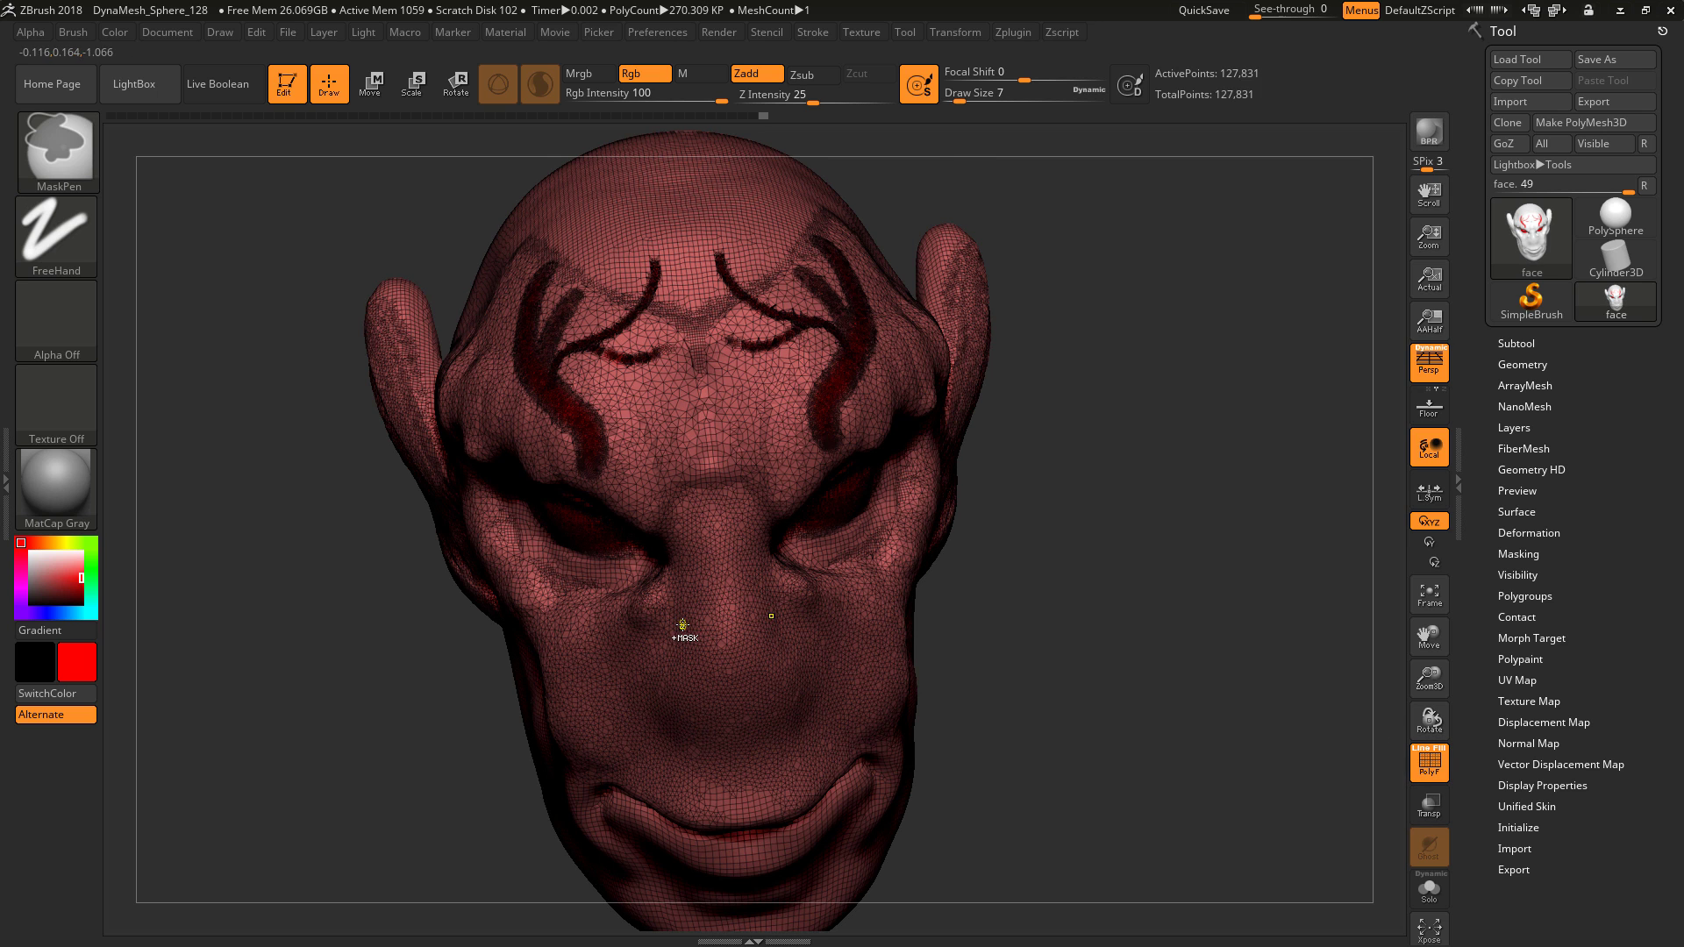
key(ctrl+z)
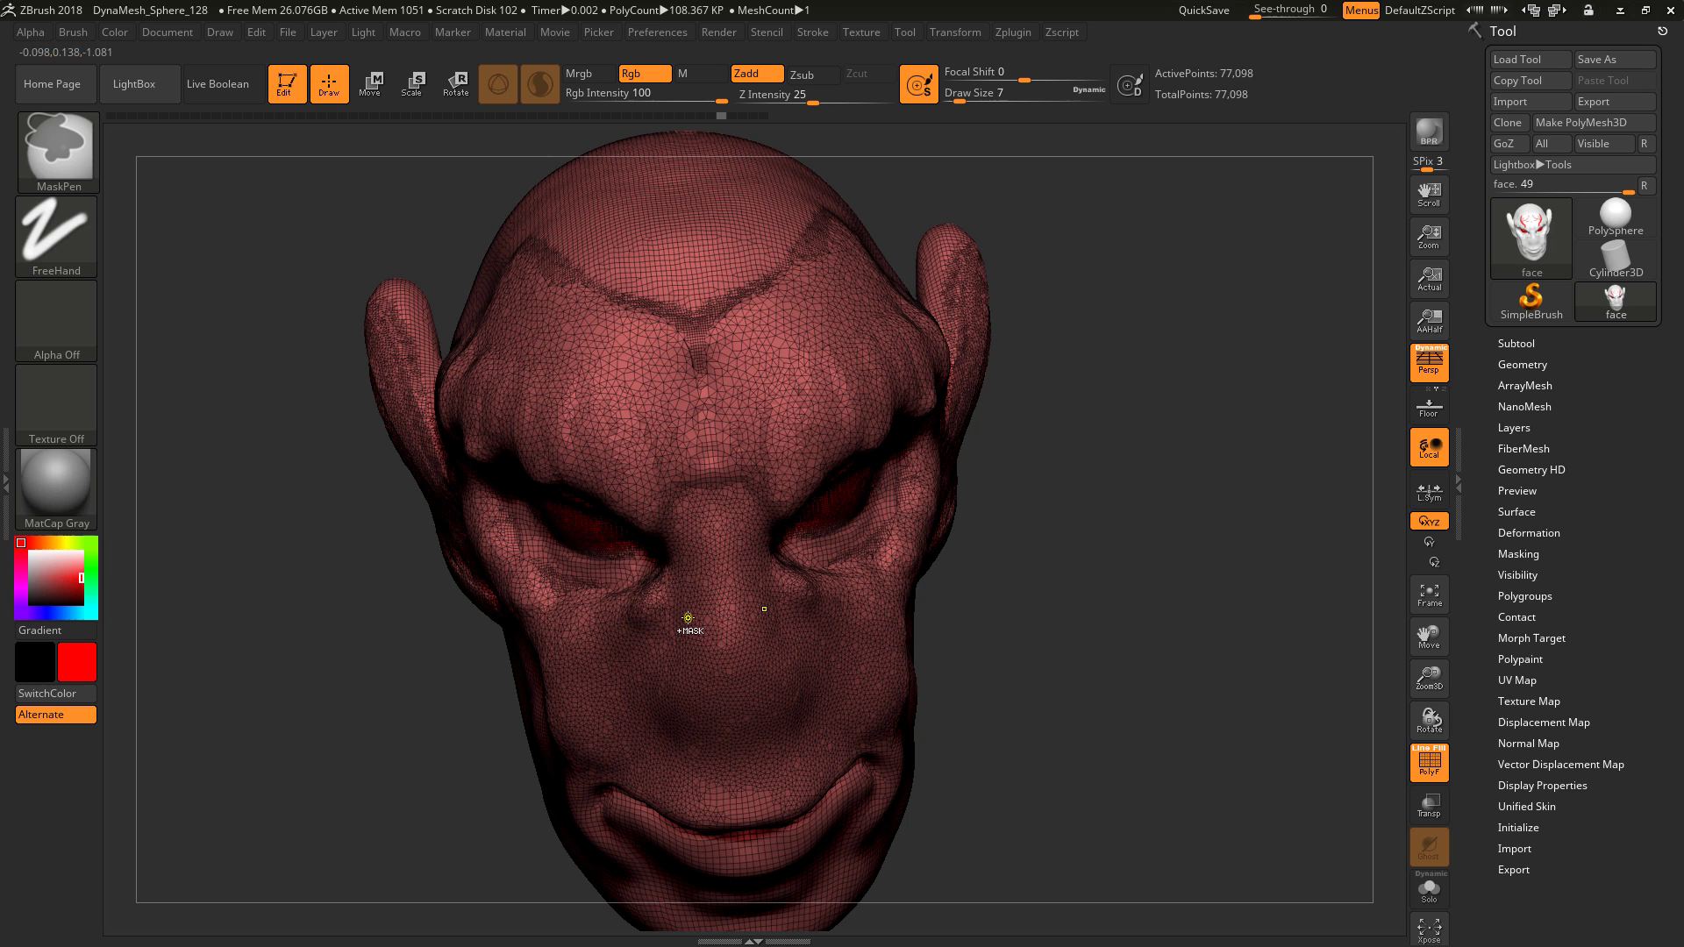
key(ctrl+z)
click(1430, 763)
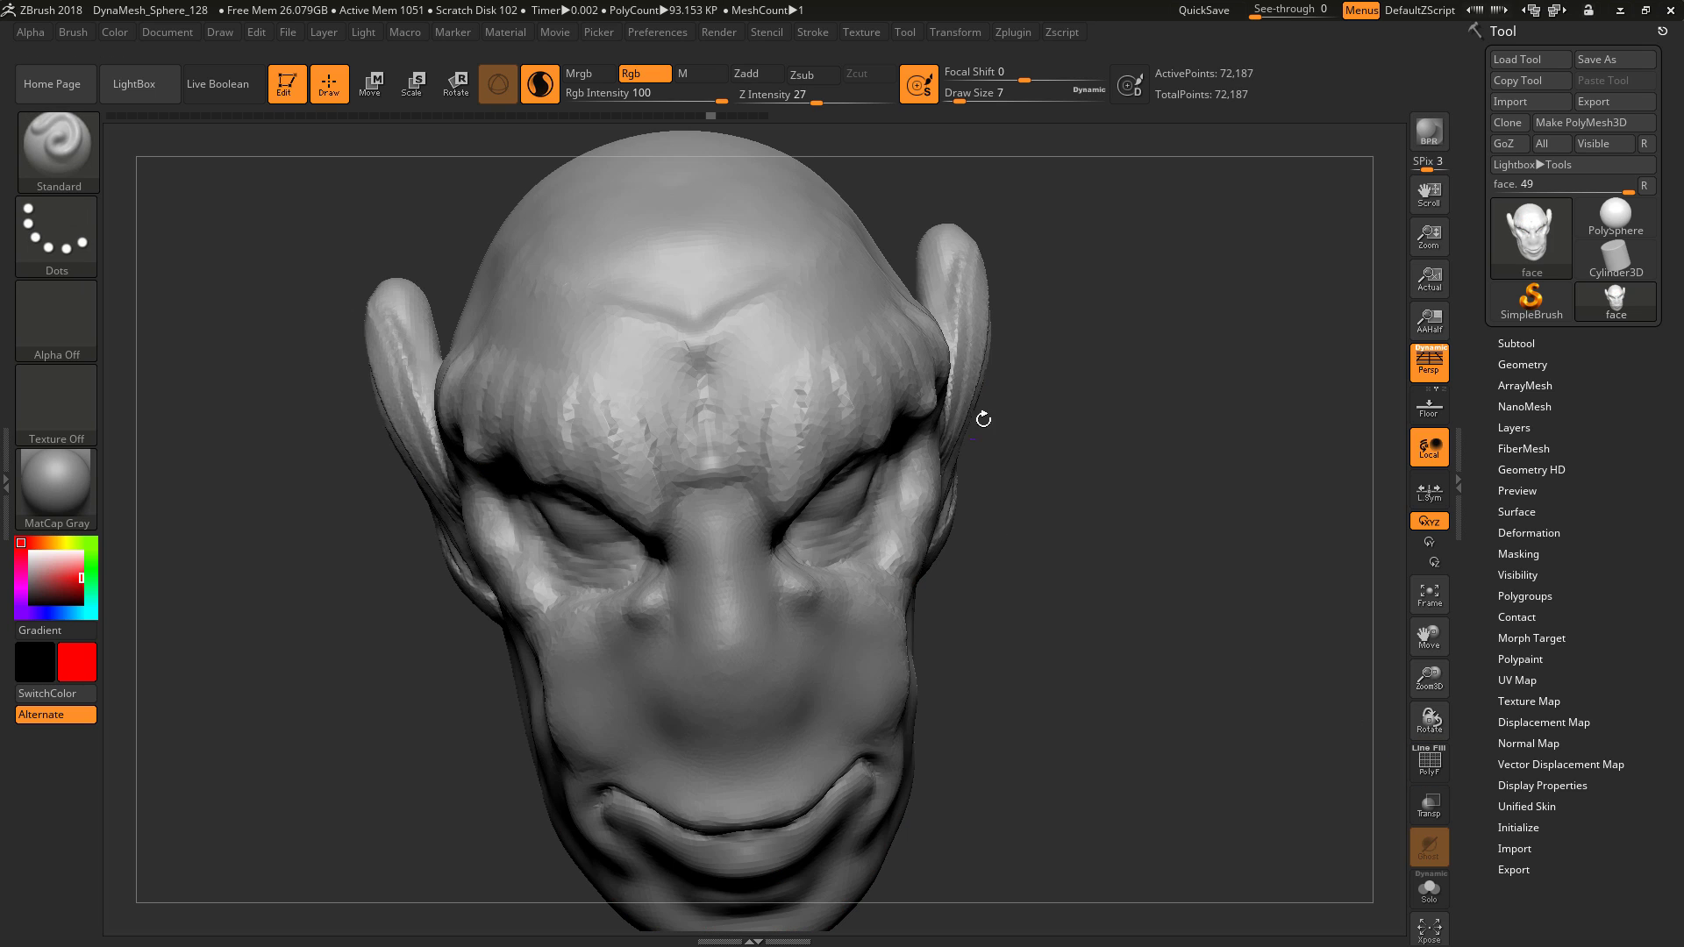
Paint the eyes red again with a draw size of 46.
drag(984, 418, 1068, 374)
right_click(555, 521)
drag(554, 522, 579, 521)
mouse_move(462, 583)
mouse_down()
mouse_move(492, 554)
mouse_move(474, 533)
mouse_move(586, 563)
mouse_move(475, 533)
mouse_up()
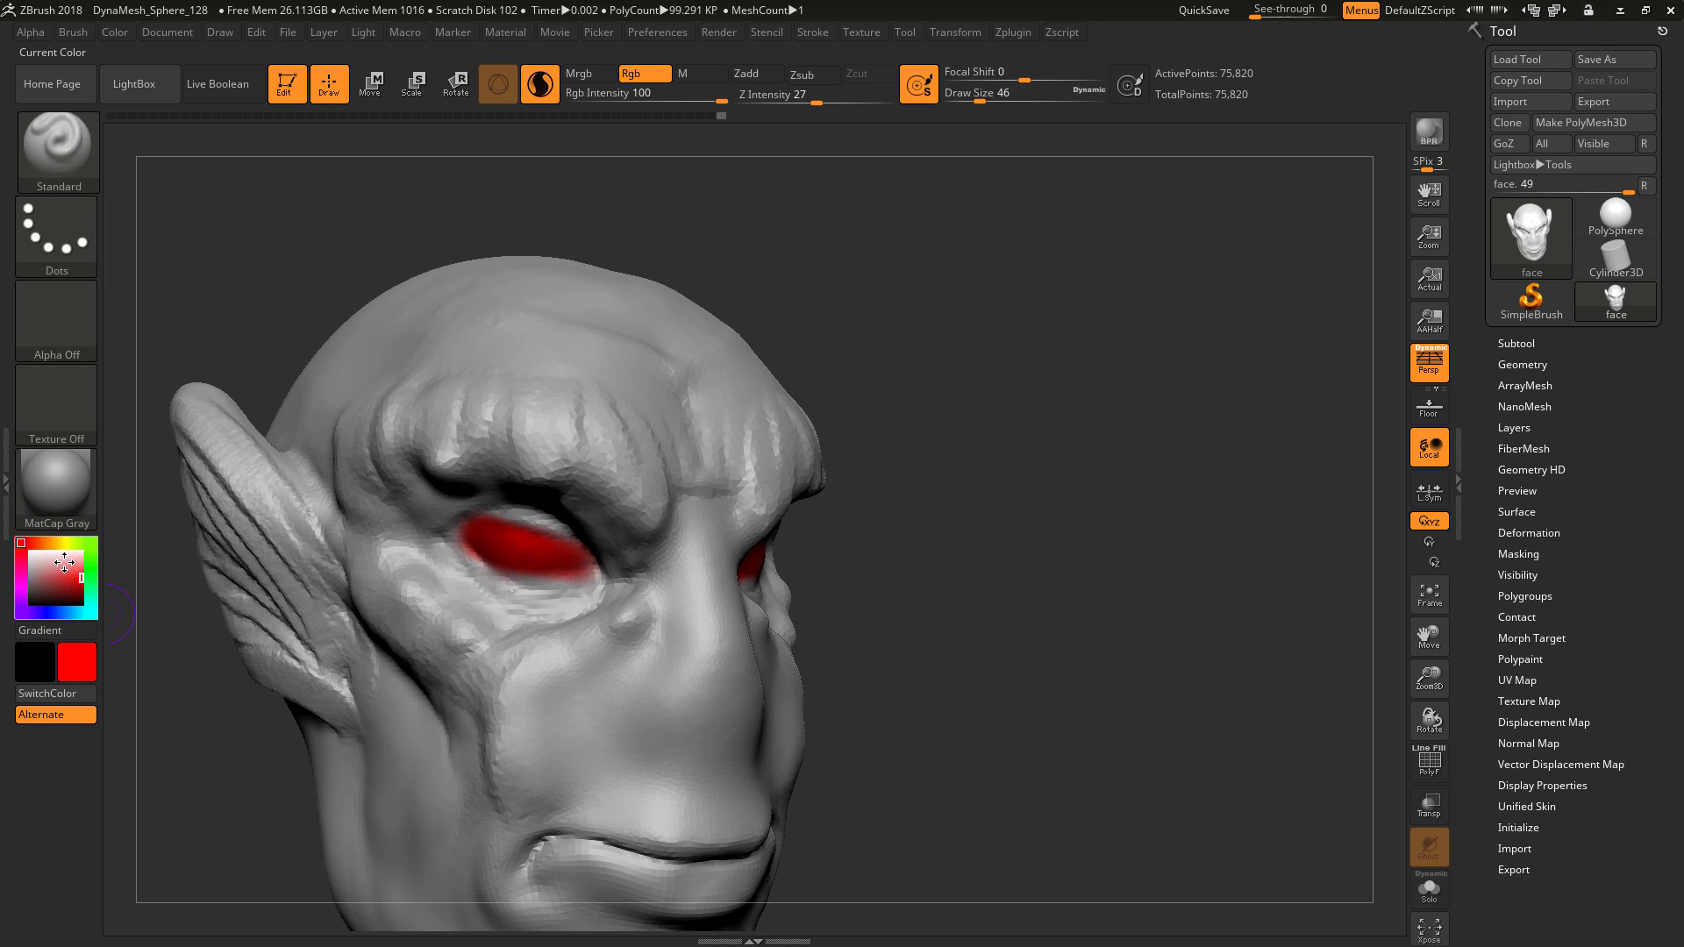
Choose black as the paint color and set the draw size to 20.
drag(64, 564, 31, 604)
right_click(548, 508)
drag(548, 508, 529, 508)
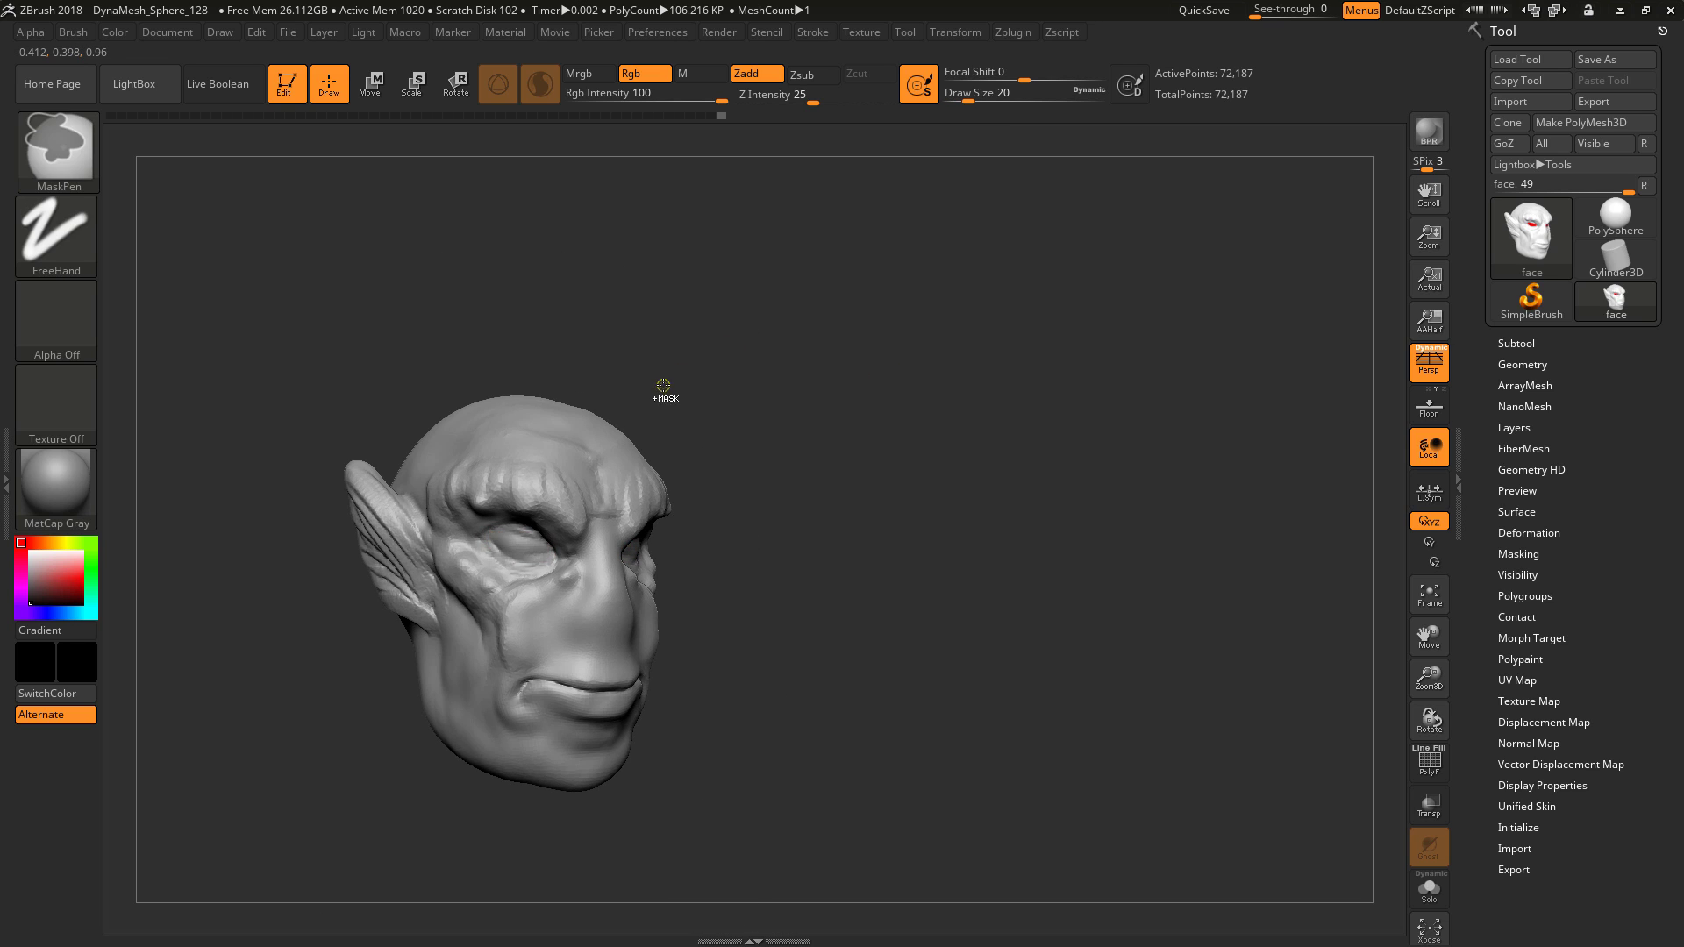
Paint curving black tattoo-like strokes over the scalp and forehead.
mouse_move(662, 408)
mouse_down()
mouse_move(715, 406)
mouse_move(651, 403)
mouse_move(712, 402)
mouse_move(675, 414)
mouse_up()
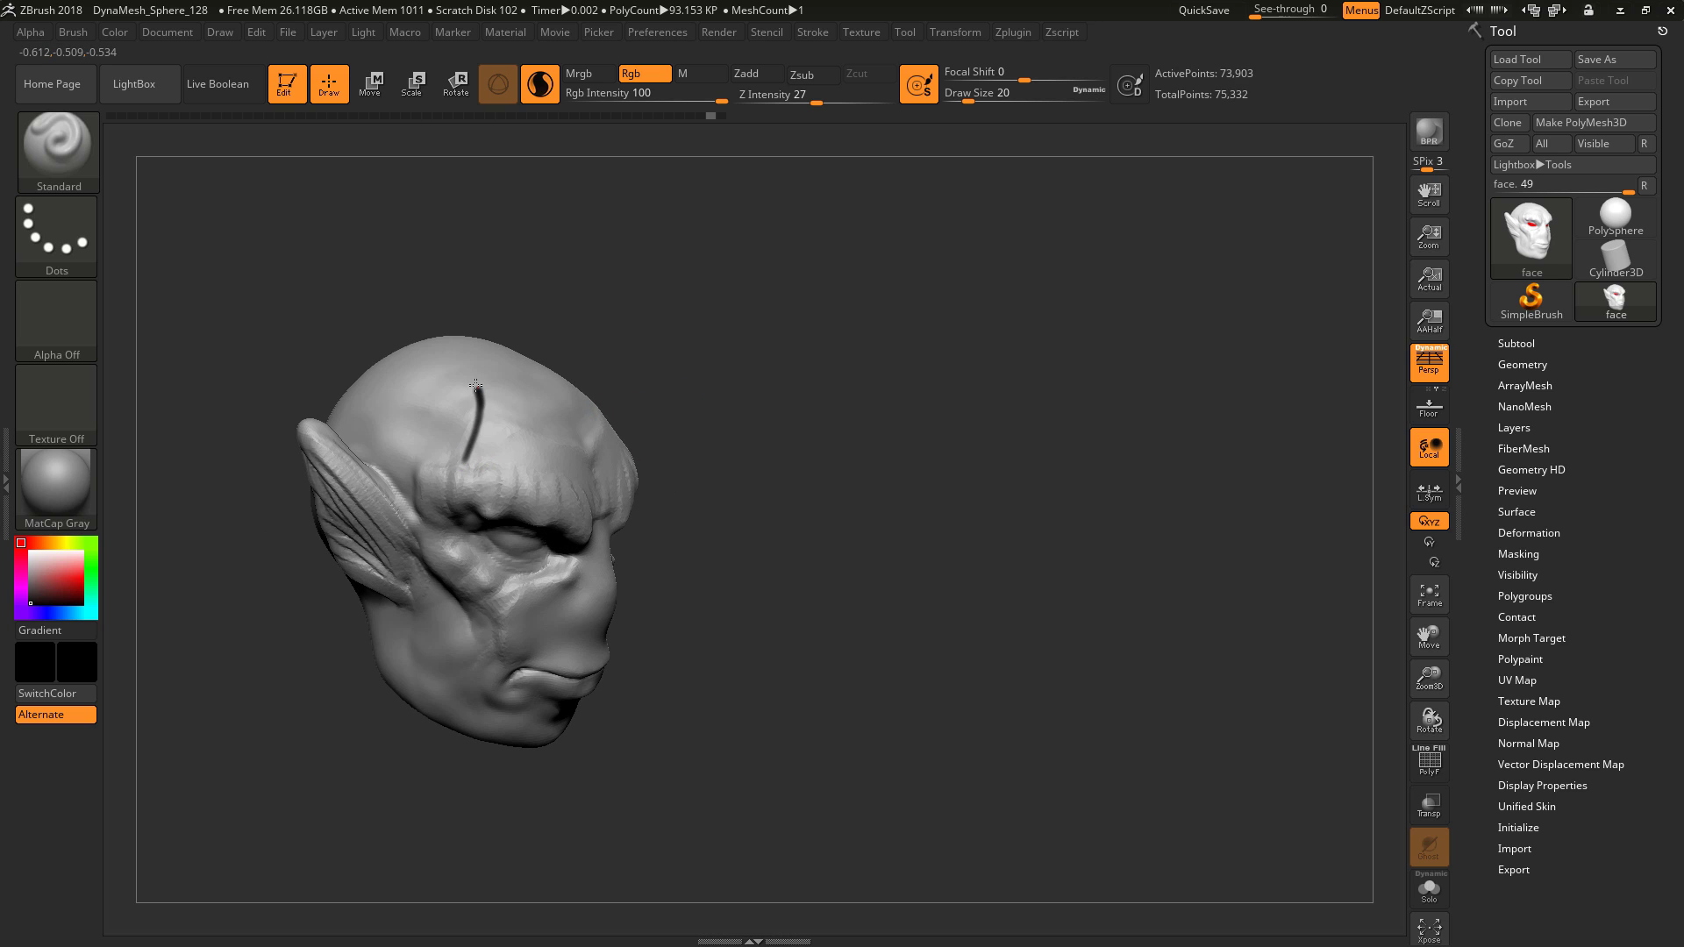
mouse_move(476, 385)
mouse_down()
mouse_move(384, 395)
mouse_move(418, 368)
mouse_up()
drag(480, 426, 531, 452)
drag(591, 303, 553, 359)
drag(488, 407, 606, 351)
mouse_move(515, 275)
mouse_down()
mouse_move(516, 416)
mouse_move(548, 439)
mouse_up()
mouse_move(410, 586)
mouse_down()
mouse_move(448, 492)
mouse_move(439, 518)
mouse_up()
Undo all the black strokes on the scalp and forehead.
key(ctrl+z)
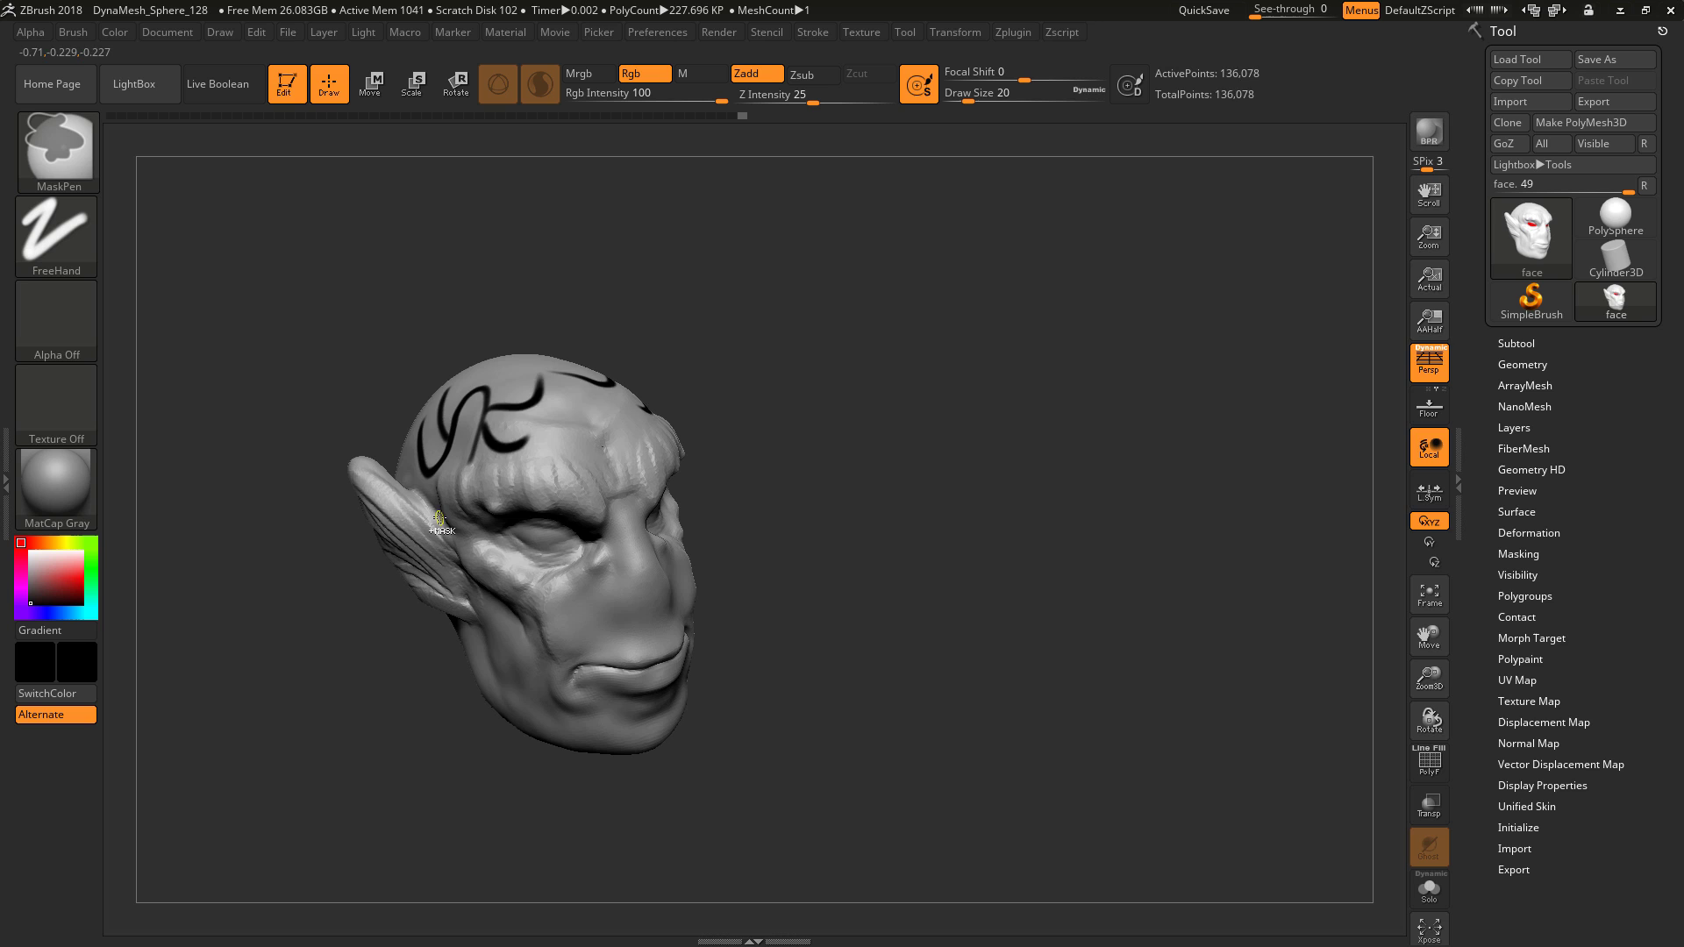
key(ctrl+z)
key(ctrl+z)
key(ctrl+z)
mouse_move(381, 318)
mouse_down()
mouse_move(410, 316)
mouse_move(380, 357)
mouse_up()
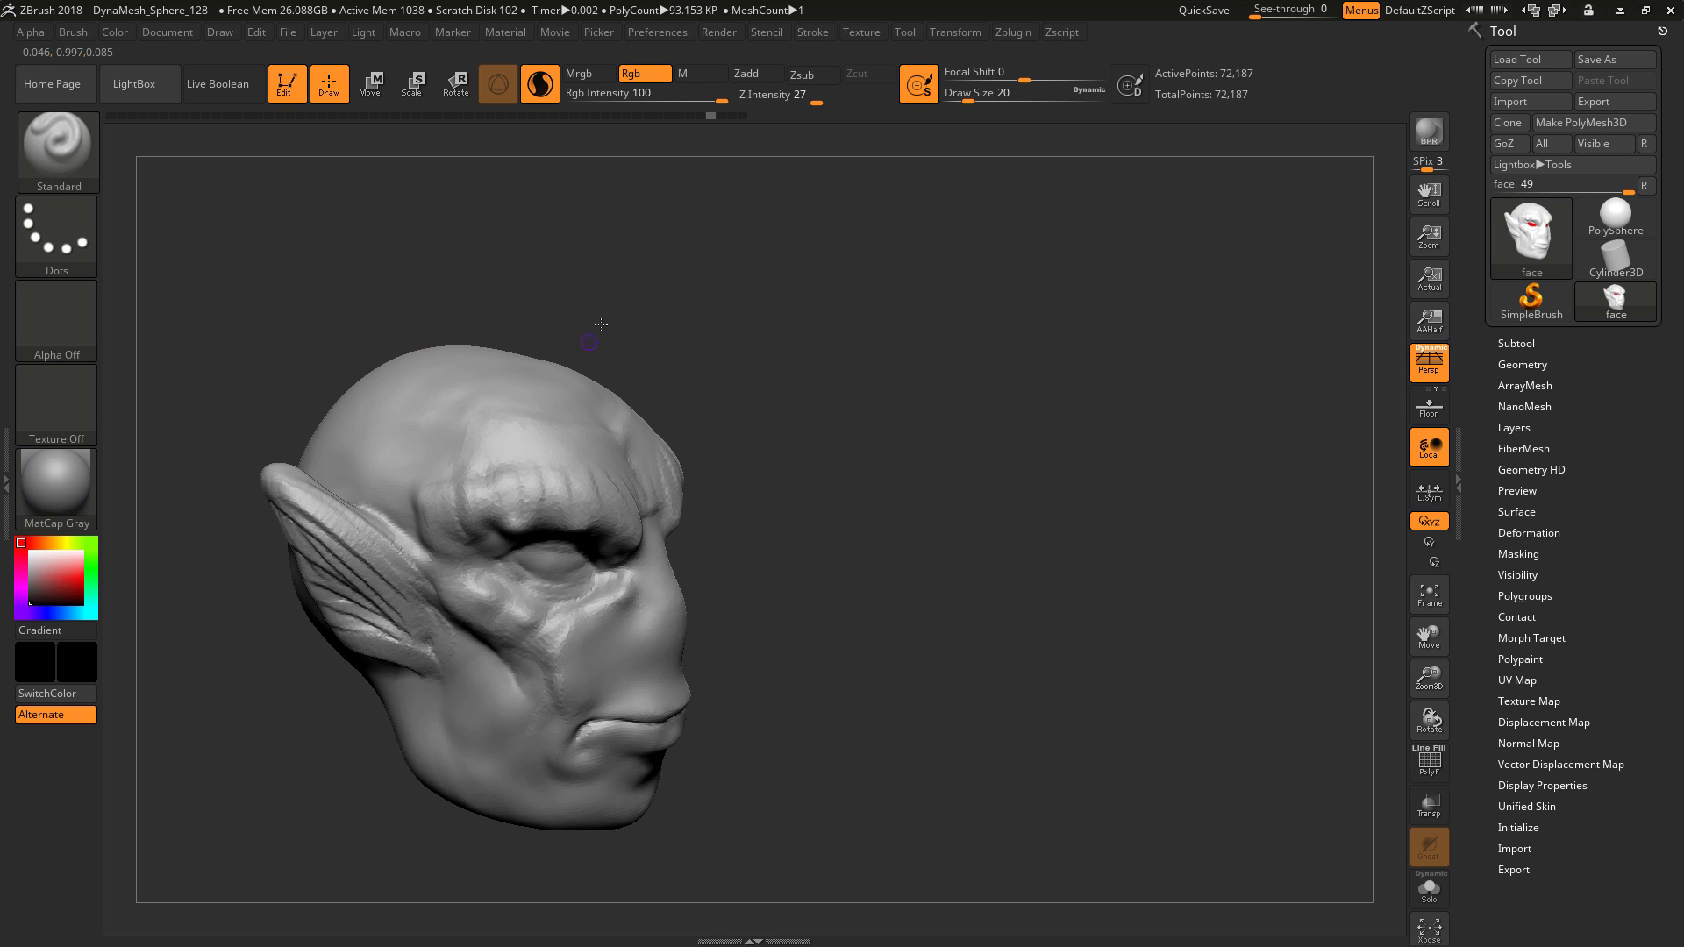
drag(601, 324, 684, 261)
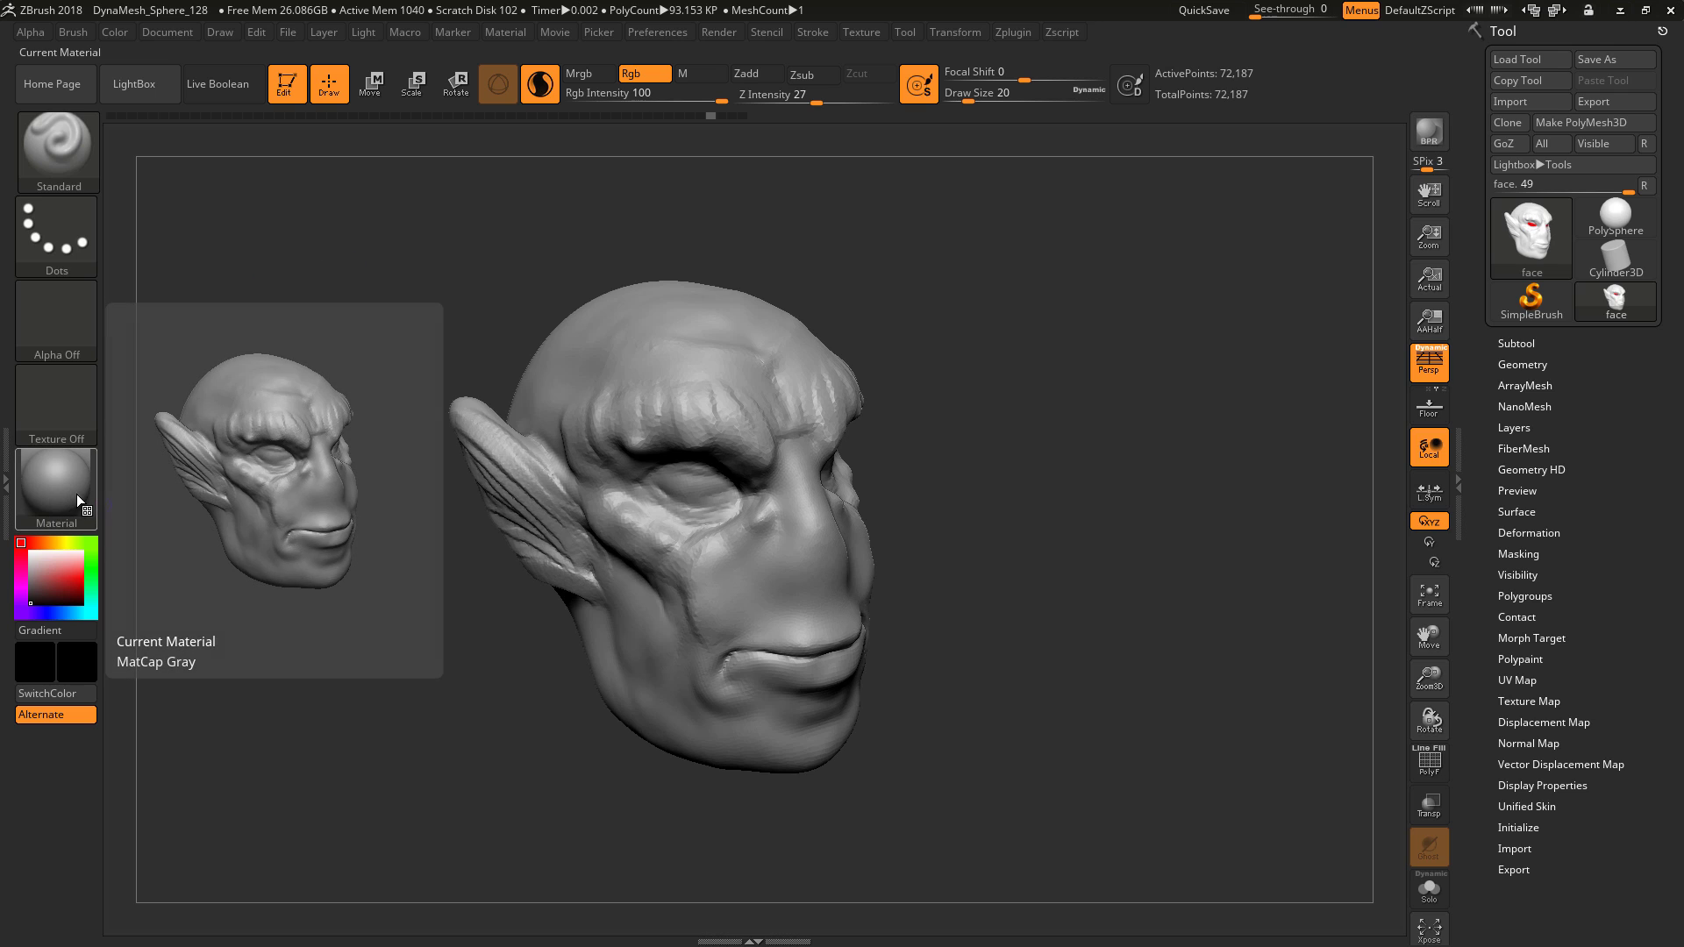